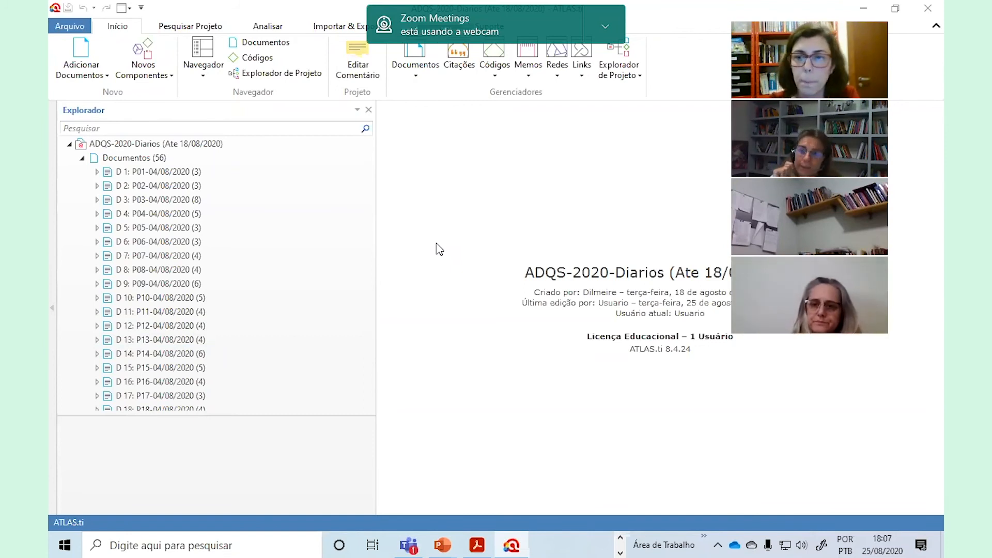
Look through the project's document list from the first diary onward, and collapse the Documentos branch
click(155, 172)
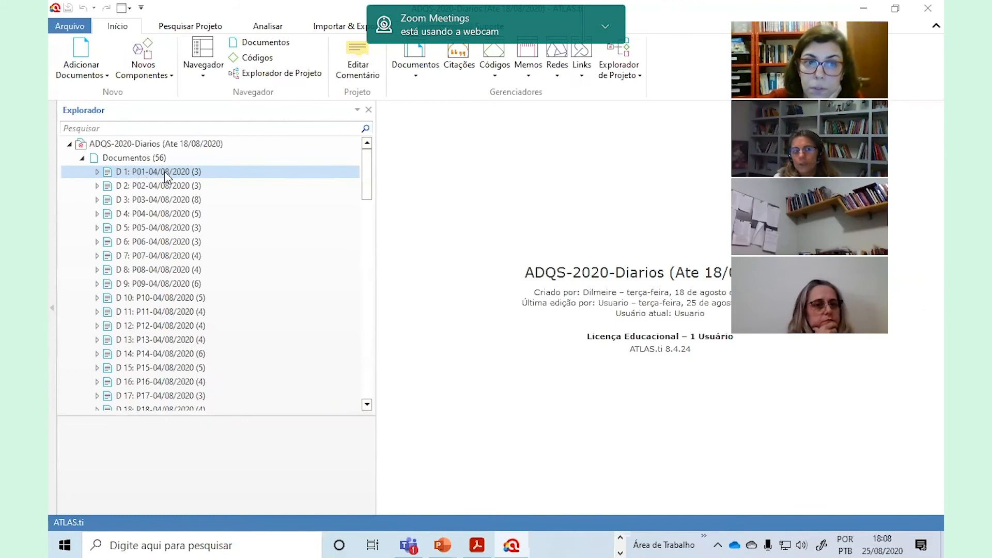
scroll(195, 187, down, 1)
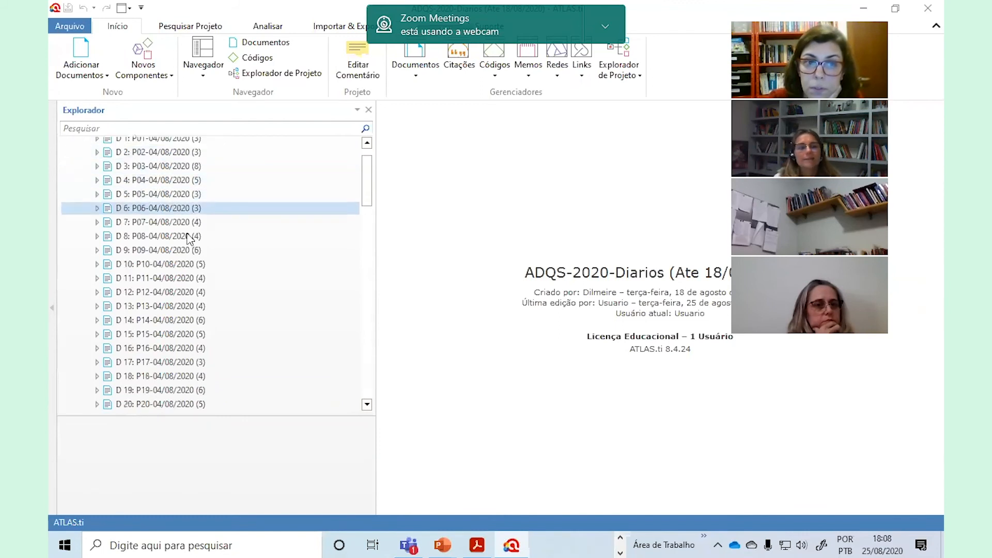
scroll(202, 361, down, 3)
scroll(184, 214, up, 3)
scroll(184, 214, up, 1)
click(82, 157)
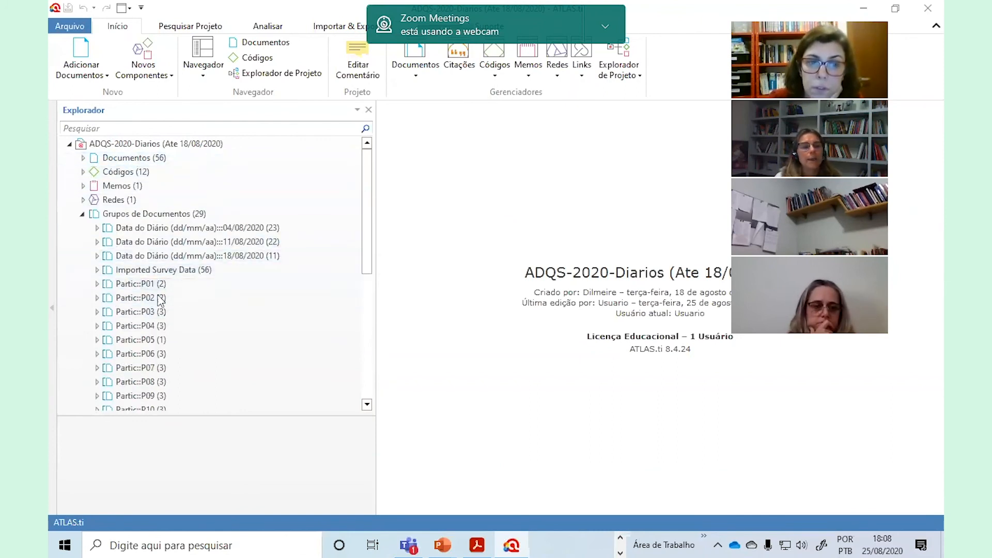
Browse the document groups and expand Partic::P01 to view that participant's diaries
scroll(215, 299, down, 2)
scroll(221, 281, down, 1)
scroll(215, 332, down, 1)
scroll(201, 274, up, 1)
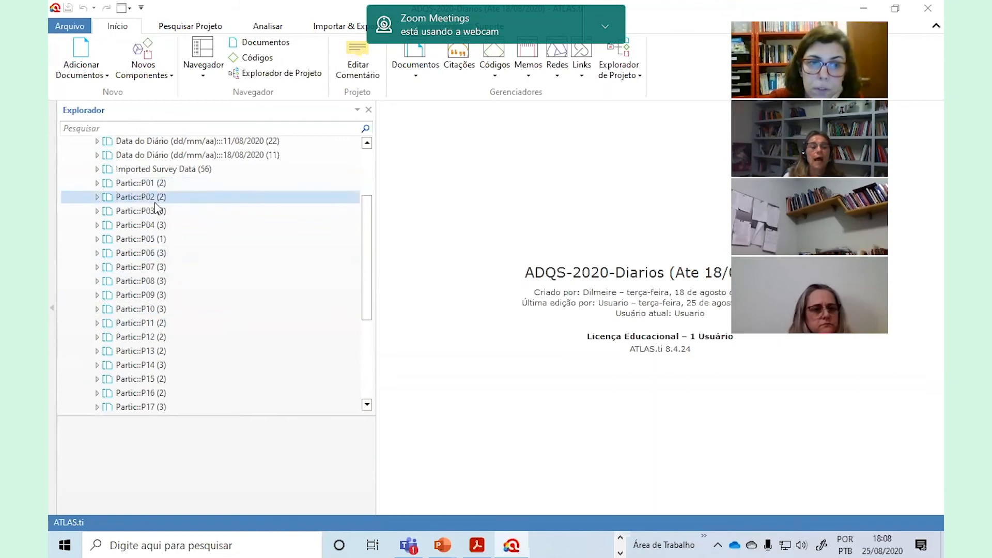
click(96, 183)
click(186, 226)
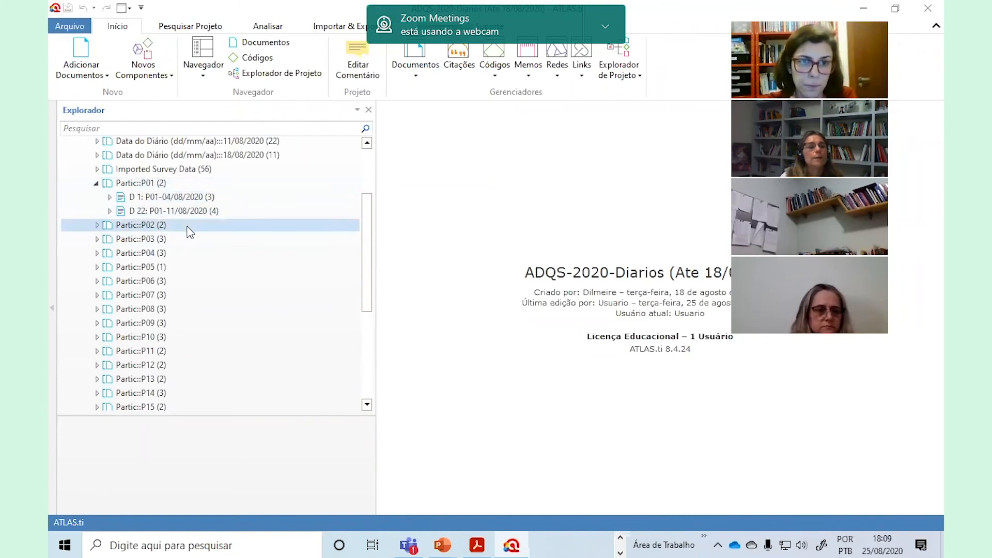
click(171, 212)
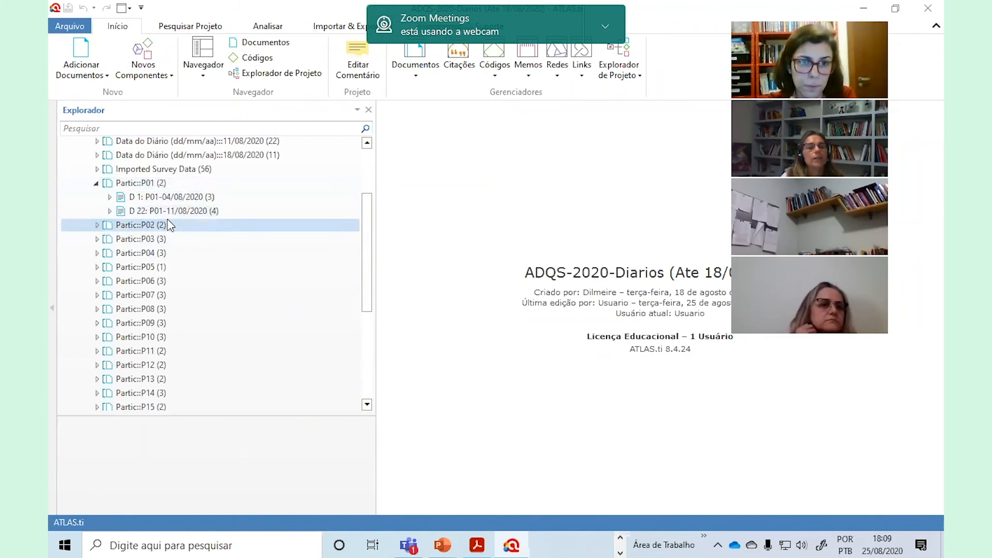
Expand the Partic::P02 and Partic::P03 groups to view their diaries, and collapse the P01, P02 and P03 groups
click(97, 225)
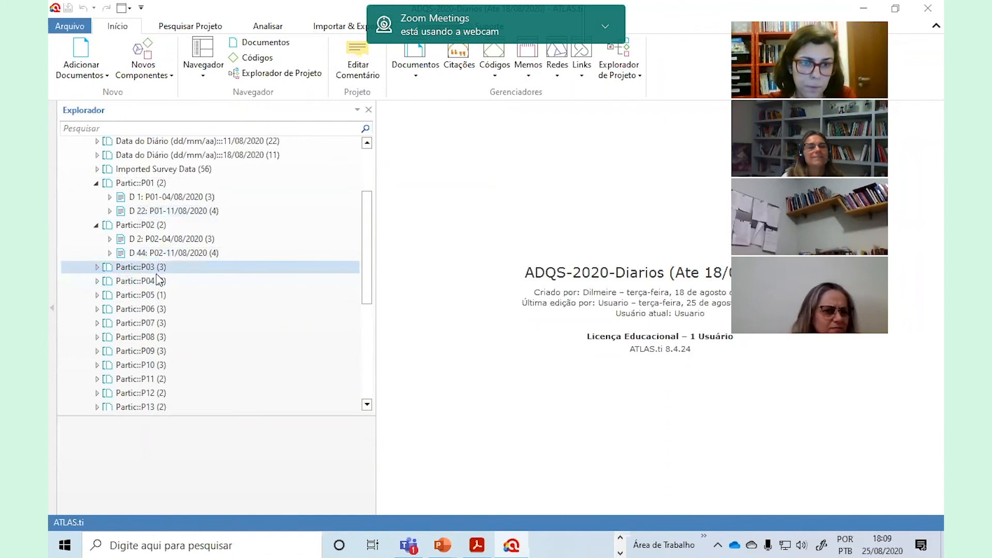
click(97, 267)
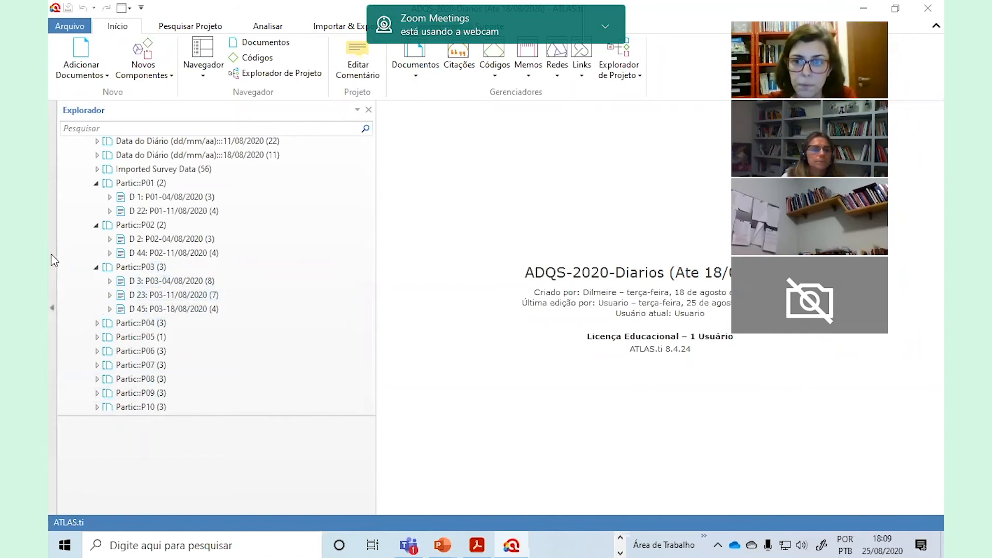
click(97, 267)
click(96, 225)
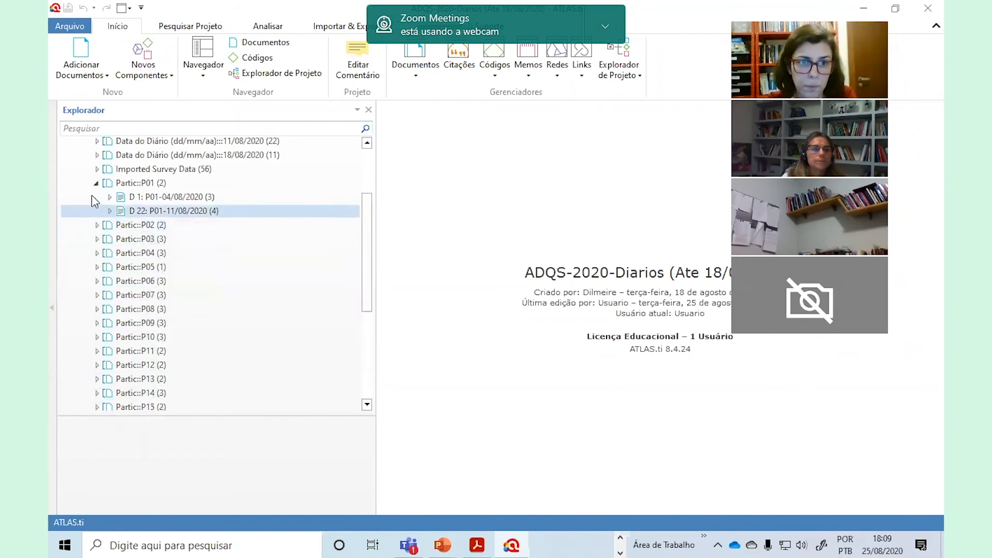
click(97, 183)
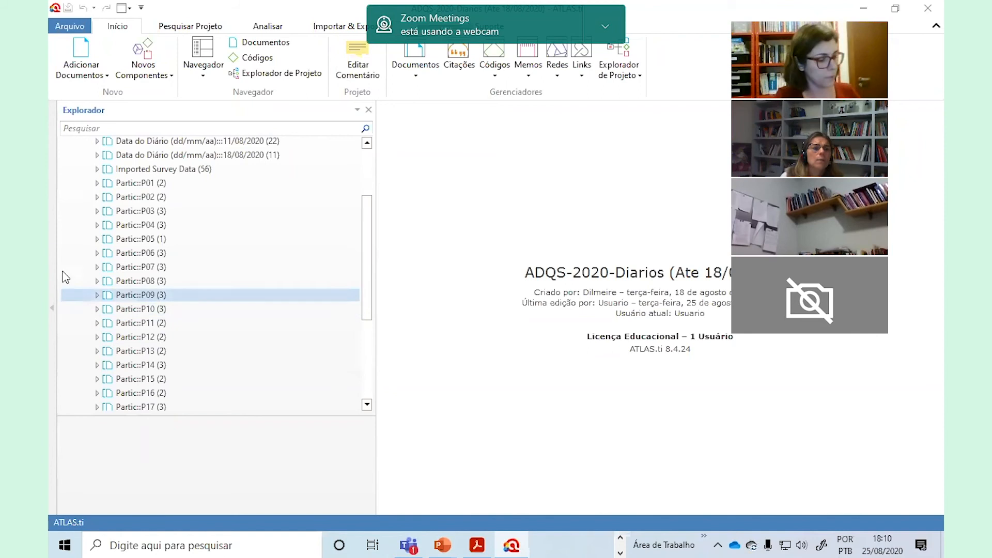
Check the diaries in the Partic::P06 and Partic::P07 groups and collapse both groups
double_click(108, 254)
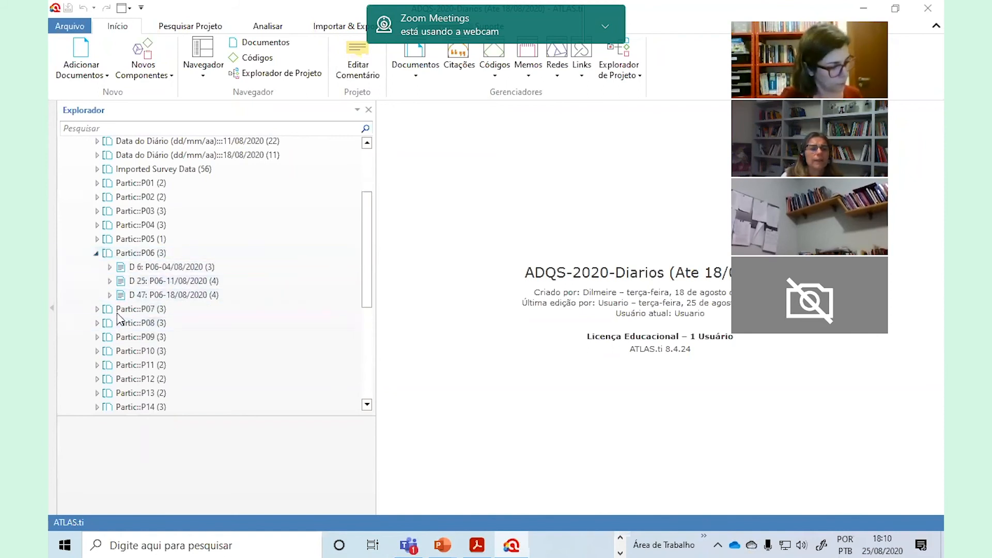
scroll(103, 279, down, 1)
click(97, 276)
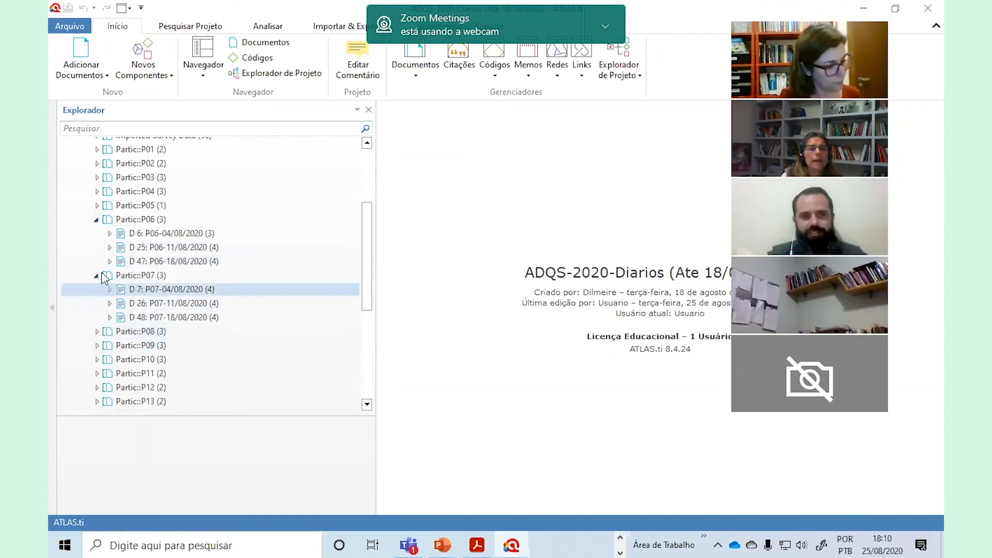
click(98, 275)
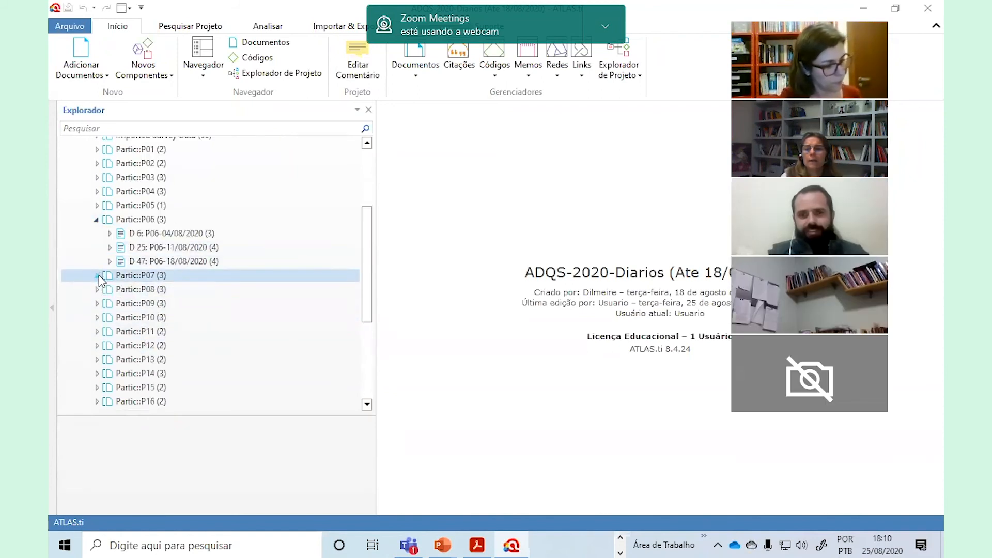
click(97, 220)
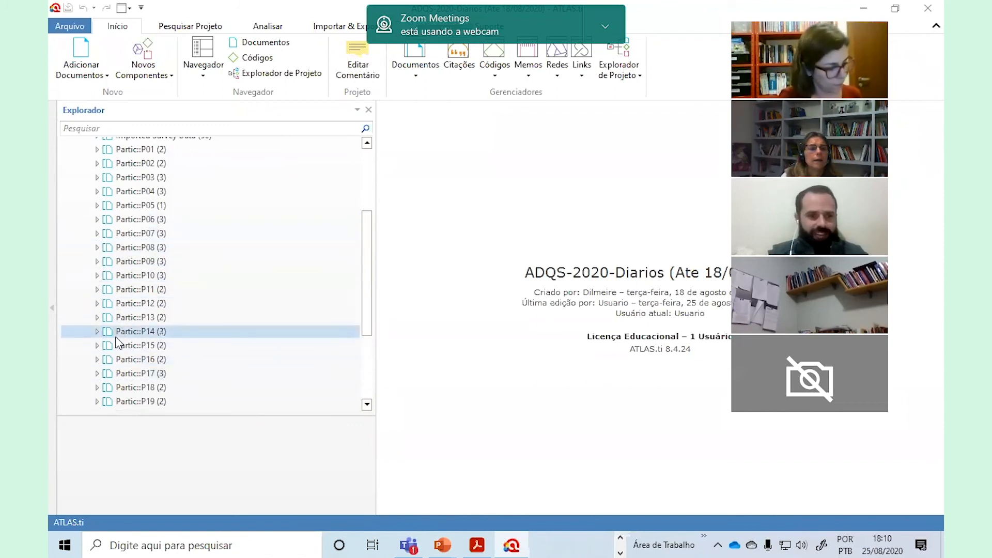
Check the diaries in the Partic::P15 and Partic::P14 groups and collapse both groups
scroll(118, 342, down, 1)
click(96, 312)
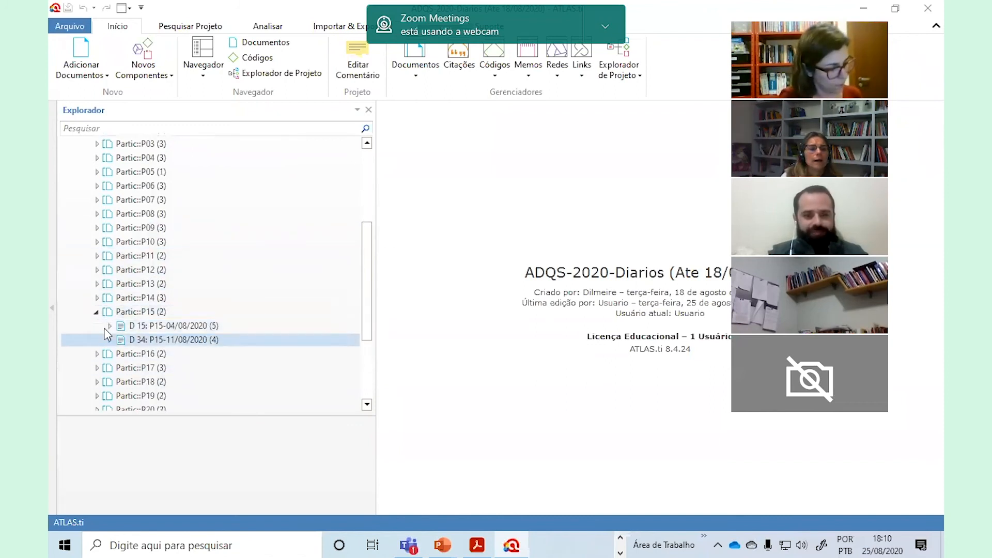
click(97, 298)
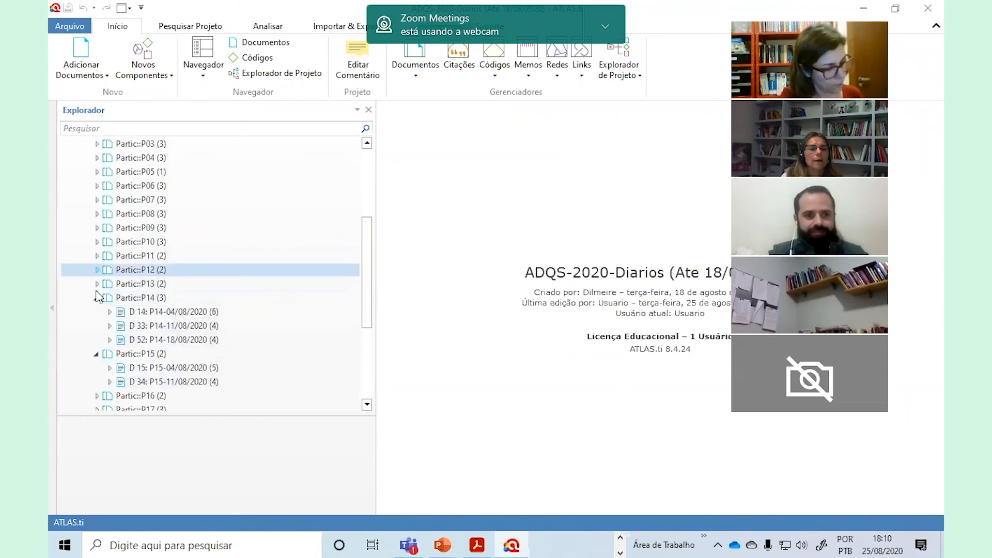
click(97, 298)
click(97, 312)
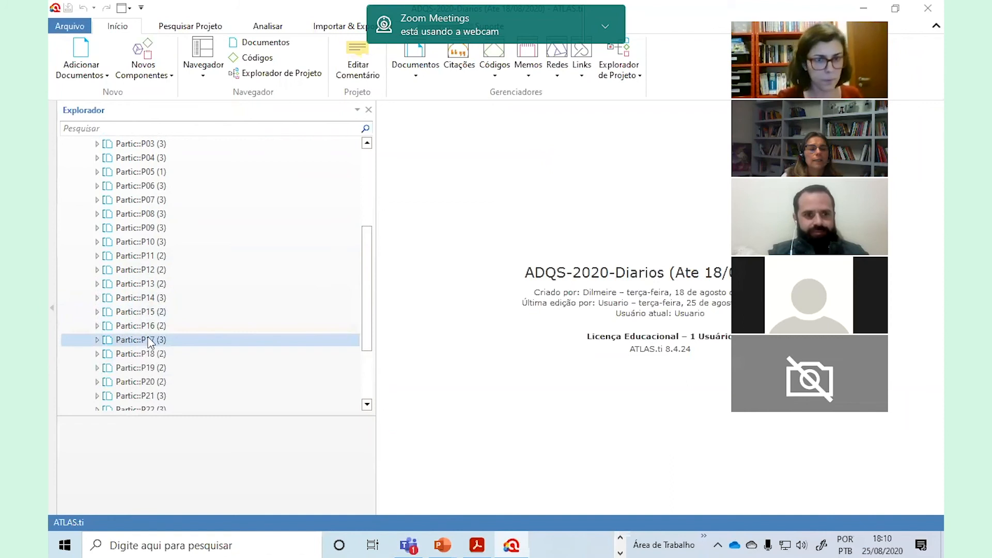
View the diaries in the Partic::P17, P16 and P19 groups, selecting P17's 18/08/2020 diary and collapsing P16 again
click(97, 340)
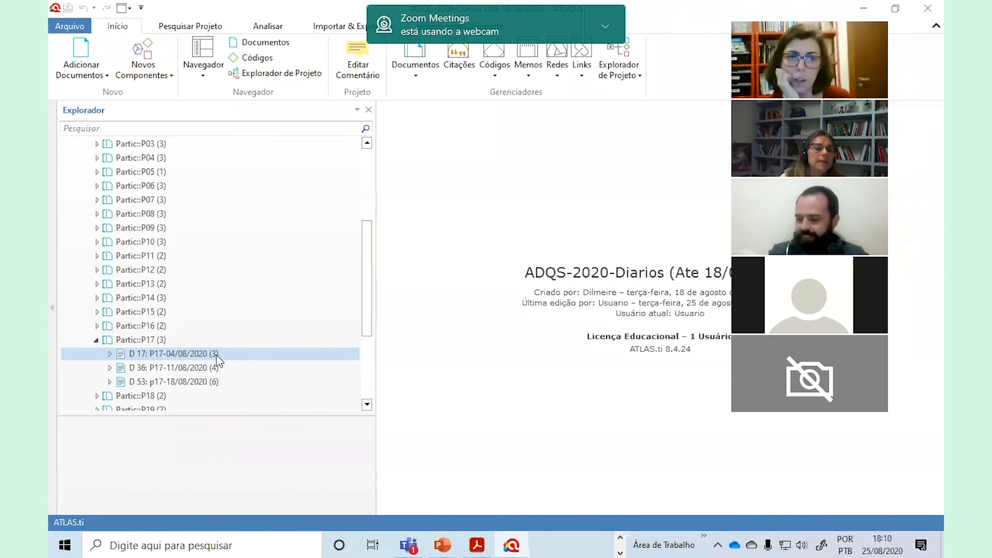
click(196, 382)
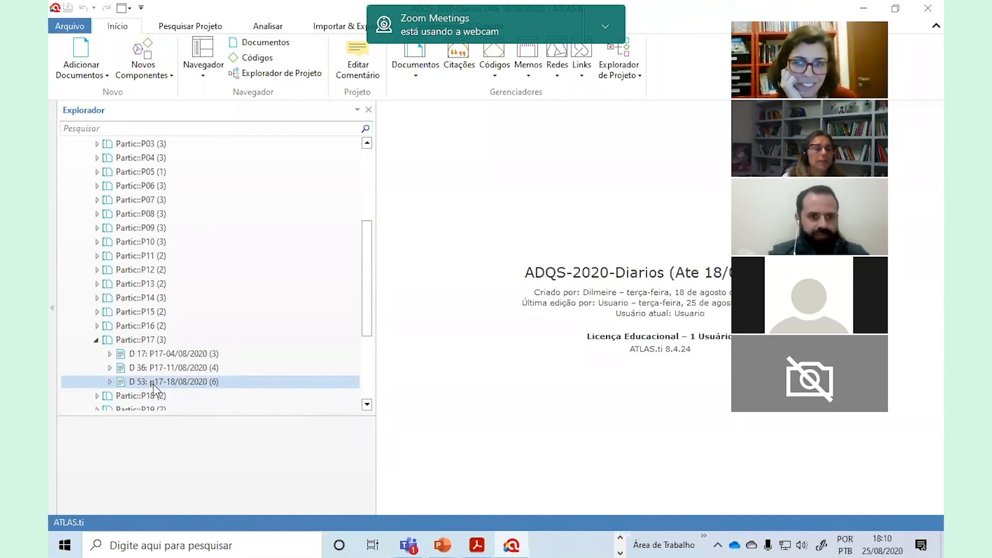
click(111, 329)
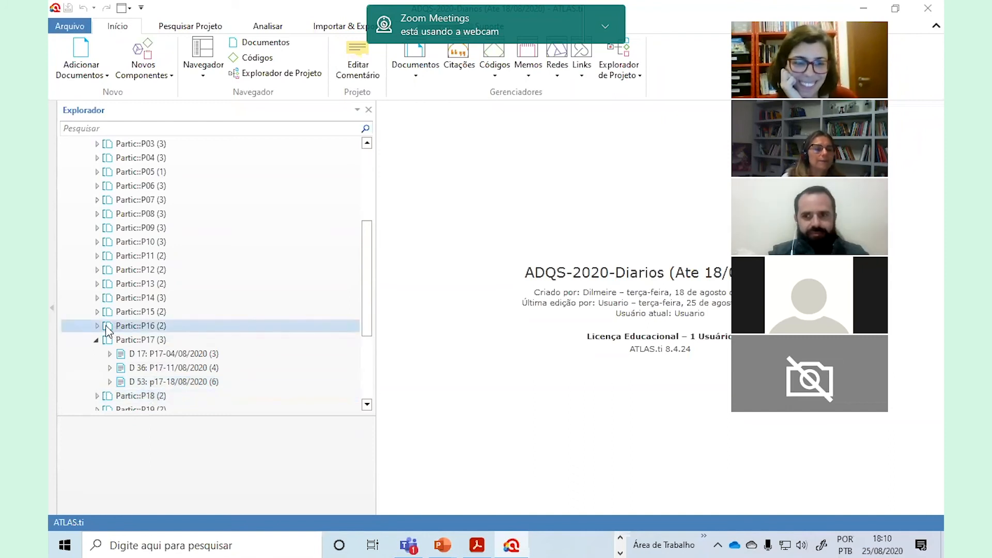
click(97, 326)
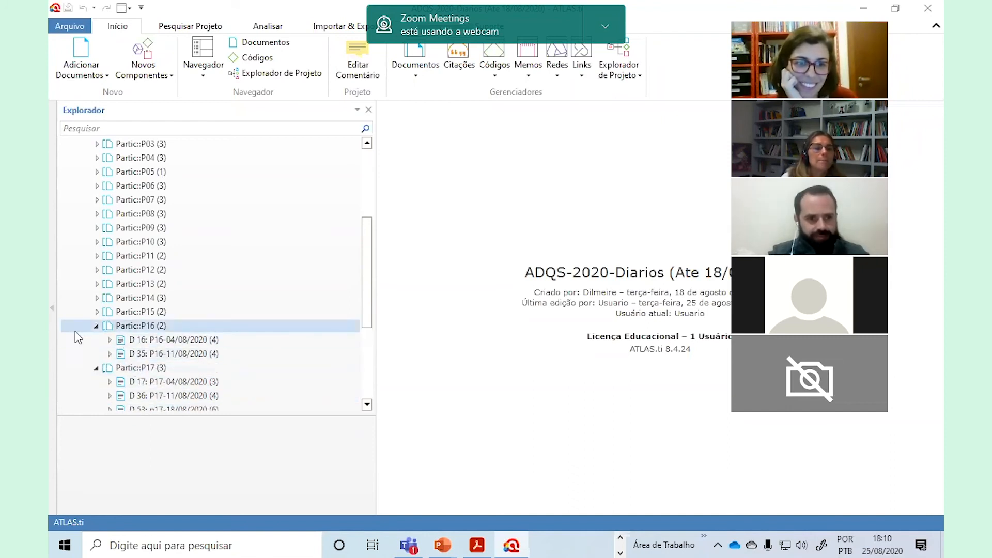
click(96, 326)
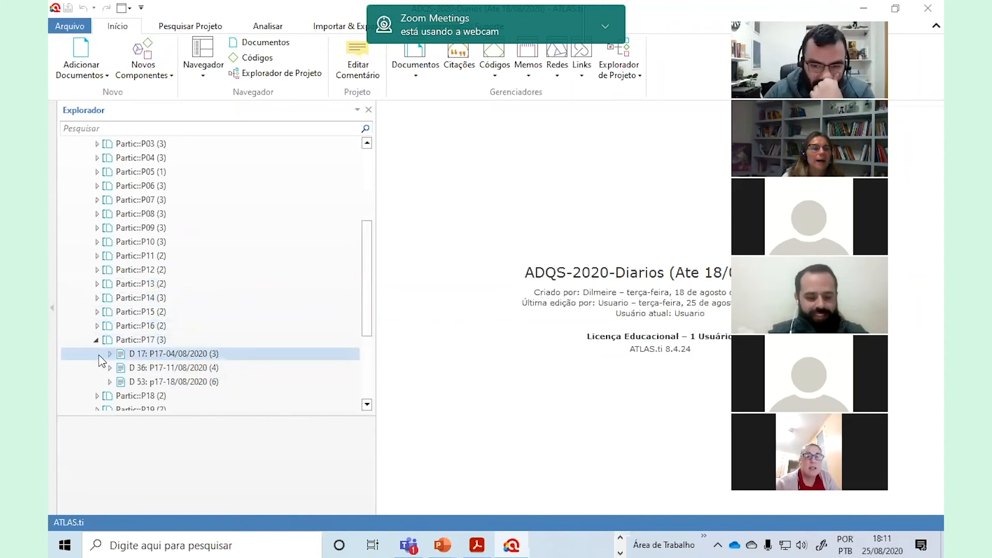
click(107, 409)
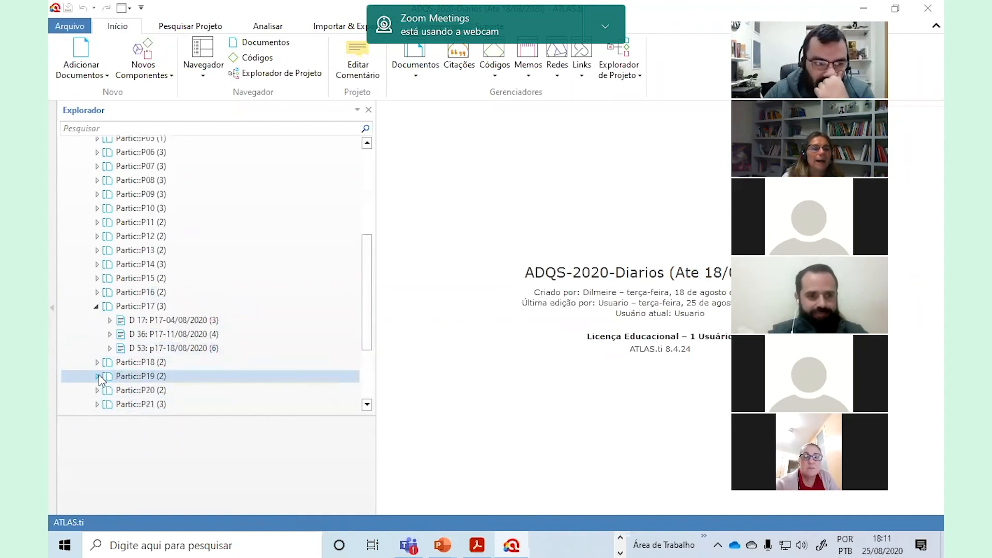
click(98, 377)
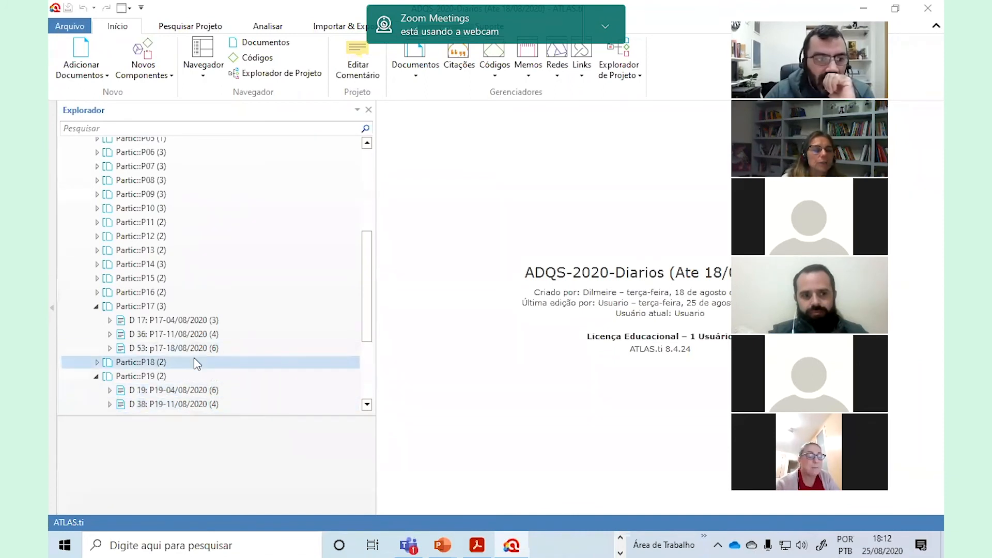
Collapse and reopen the Grupos de Documentos branch to review the project structure and the diary date groups
scroll(207, 351, up, 5)
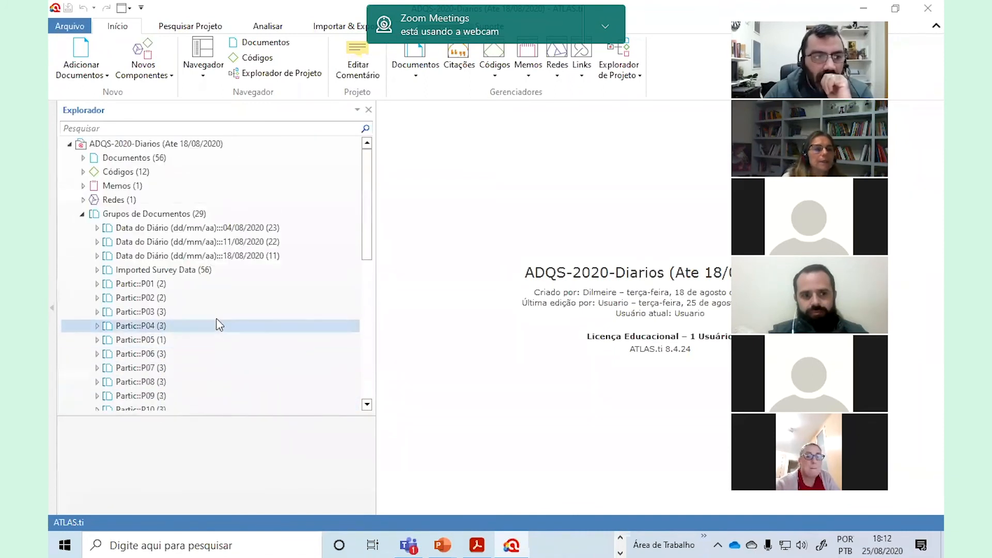
click(82, 214)
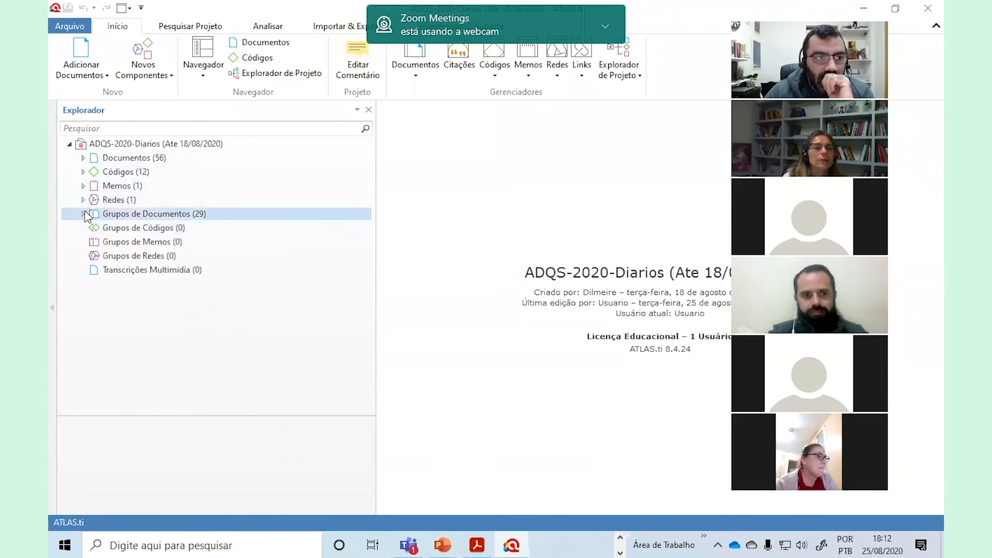
click(83, 213)
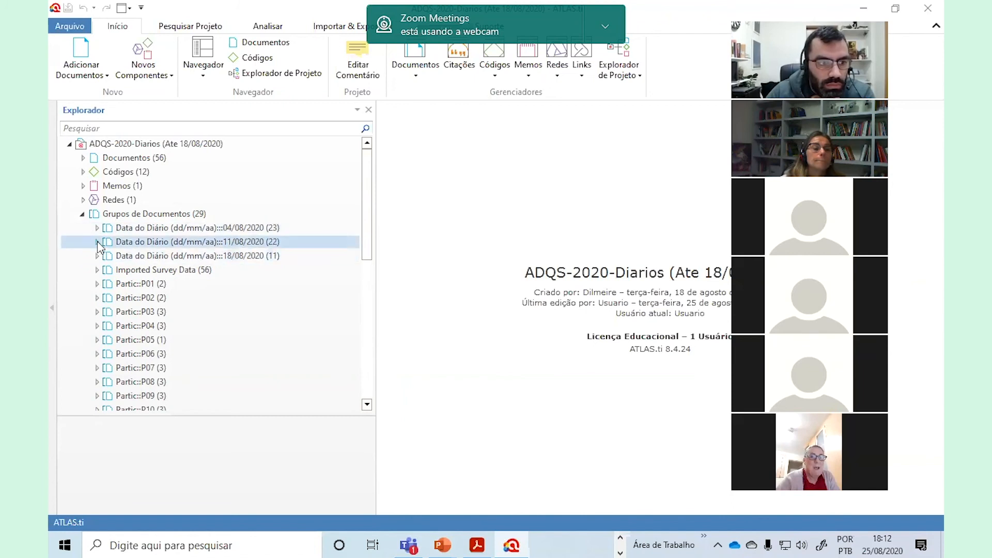
scroll(129, 284, down, 3)
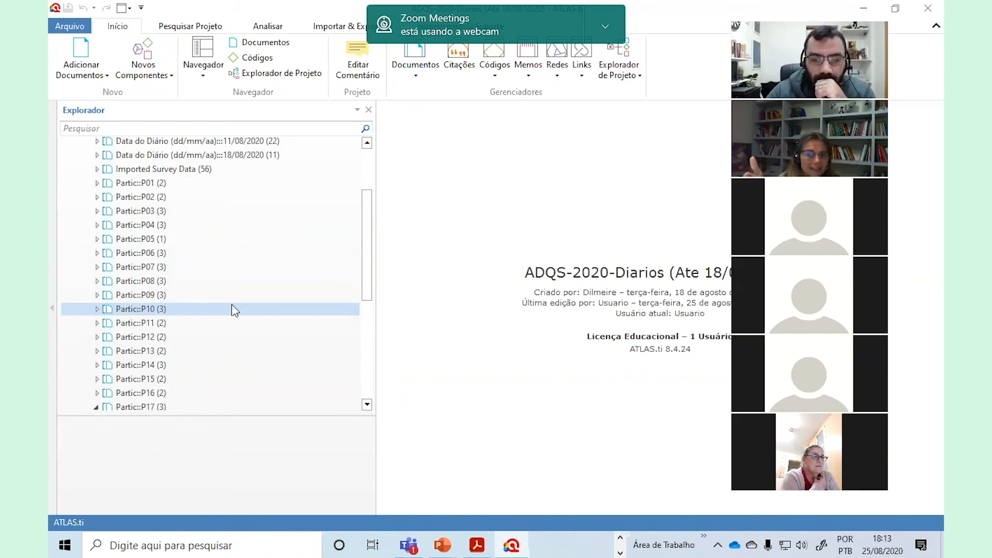
scroll(242, 289, up, 3)
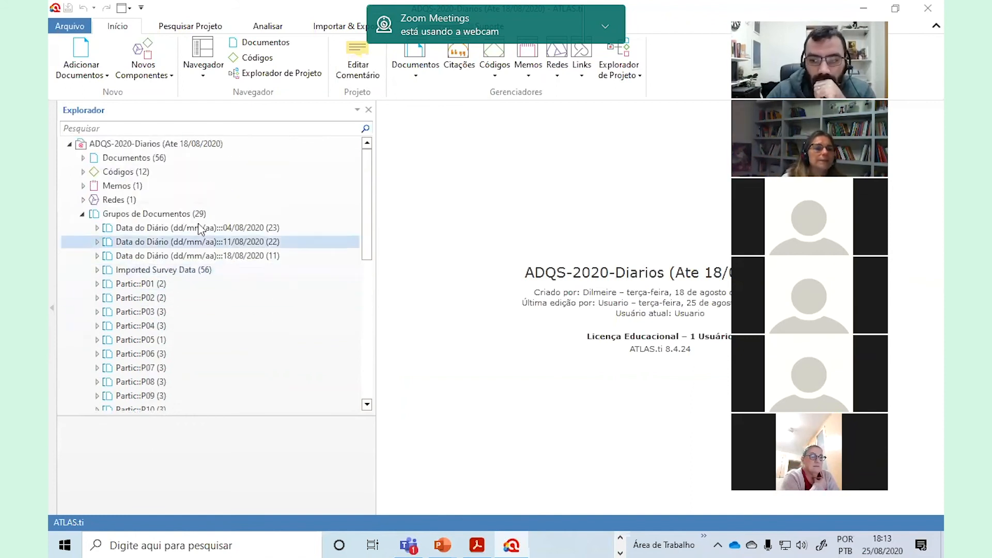
click(80, 218)
click(81, 217)
Collapse the expanded Partic::P17 and Partic::P19 groups
scroll(173, 316, down, 6)
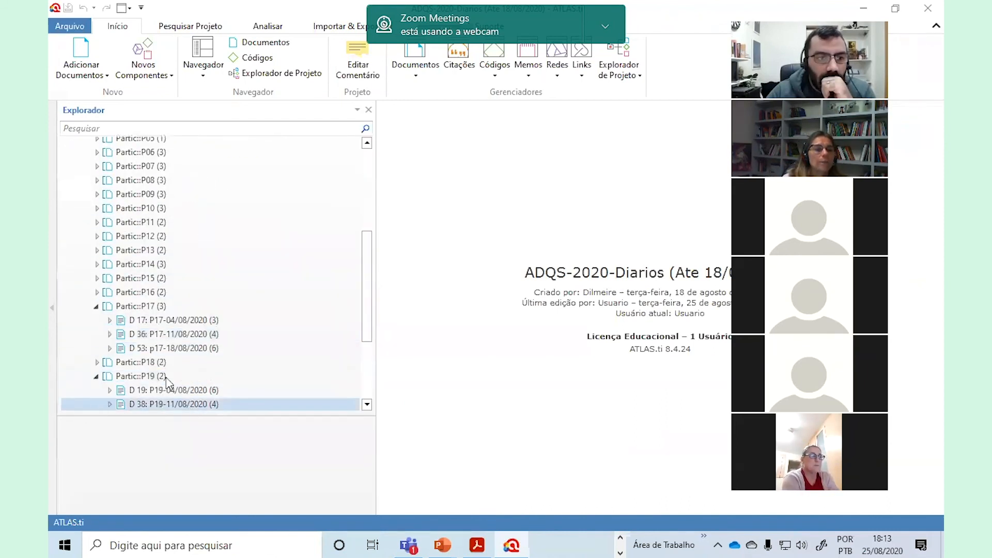
click(96, 306)
click(96, 334)
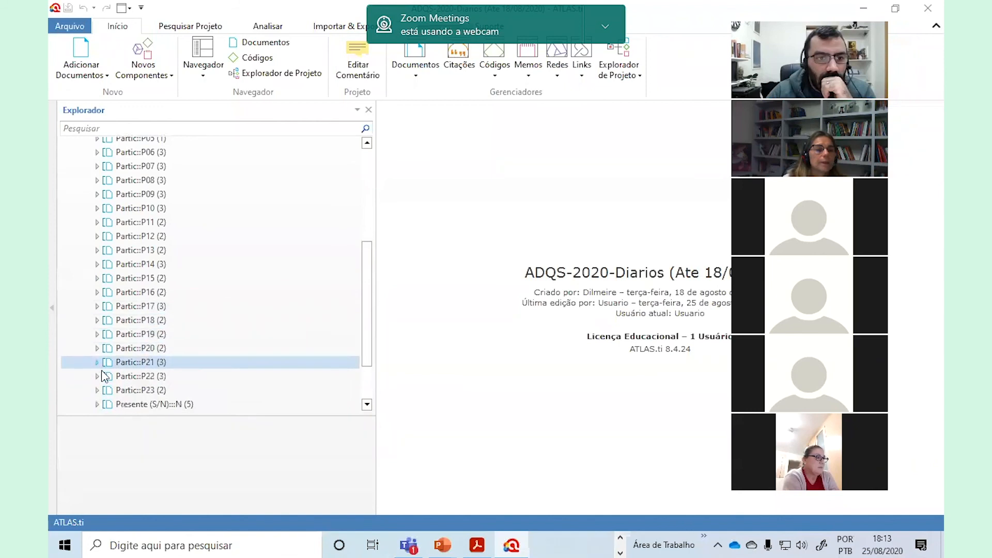
Expand the Presente (S/N)::N group and select its diaries P22-04/08/2020 and P02-11/08/2020 in turn
scroll(105, 371, down, 2)
click(109, 333)
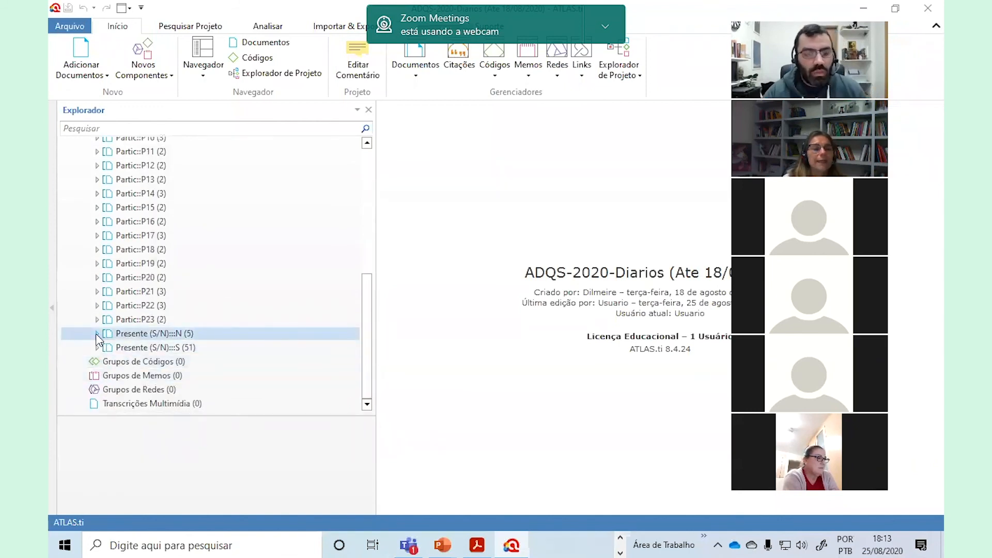
click(96, 334)
scroll(248, 350, down, 1)
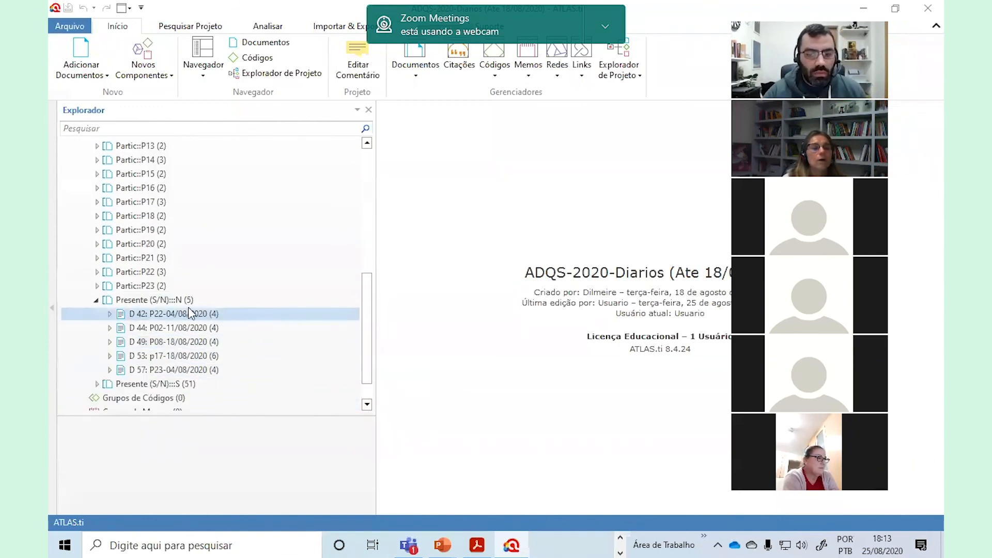
click(175, 316)
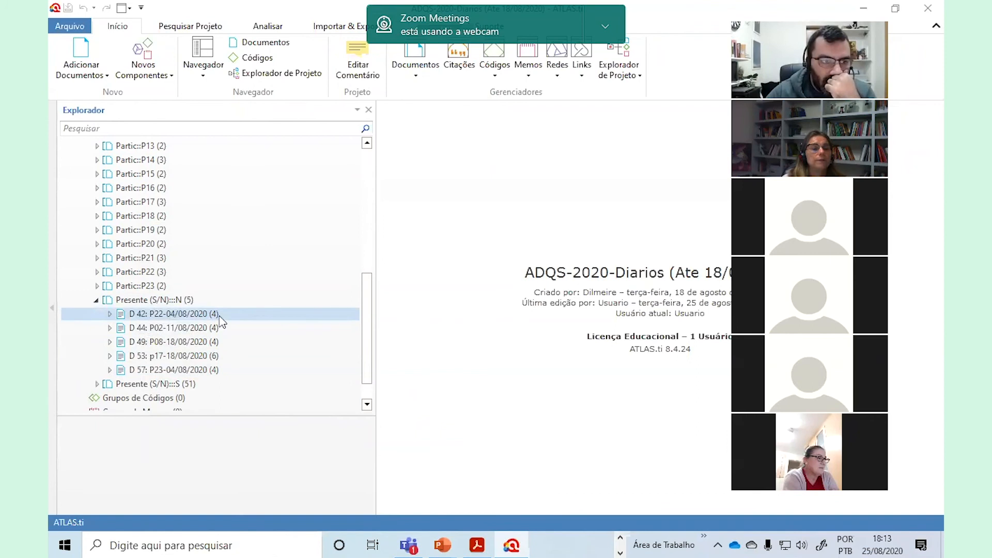
click(169, 329)
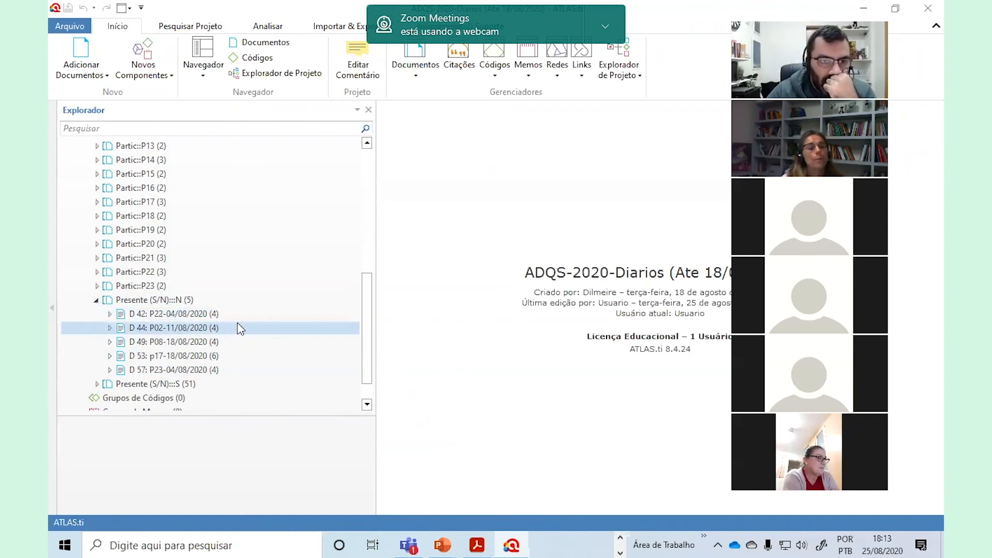
Rename document p17-18/08/2020 as P17-18/08/2020 in the Presente (S/N)::N group and select the P08-18/08/2020 diary
click(157, 343)
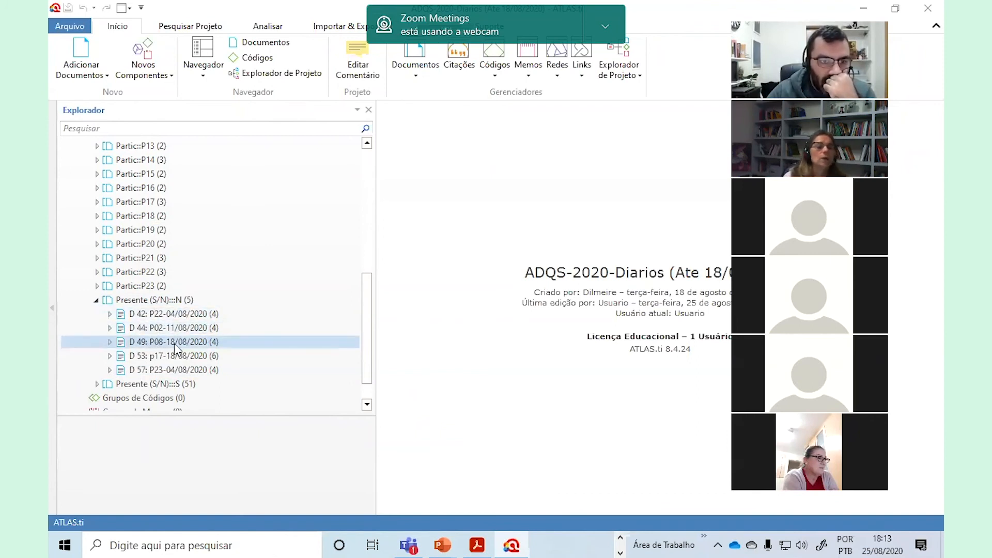
click(212, 355)
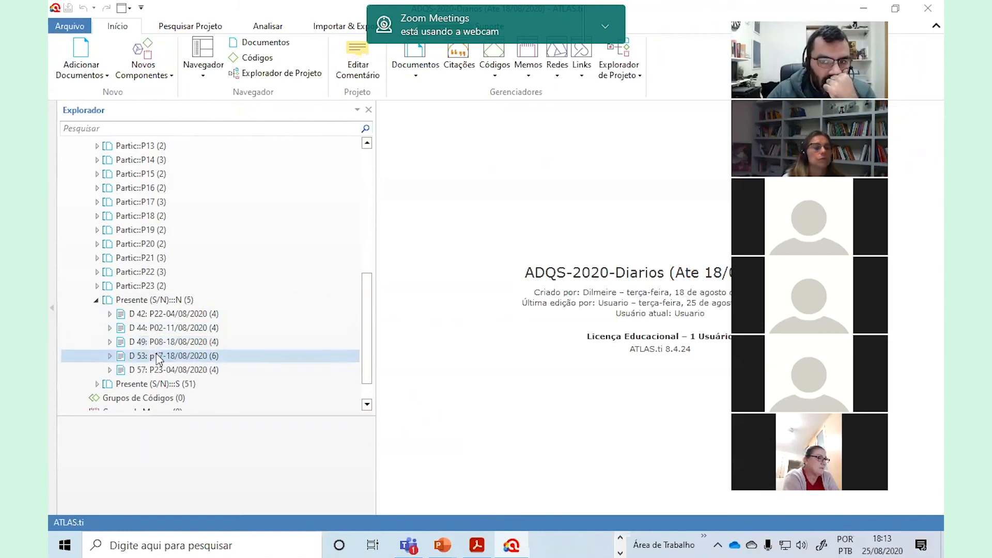
right_click(161, 354)
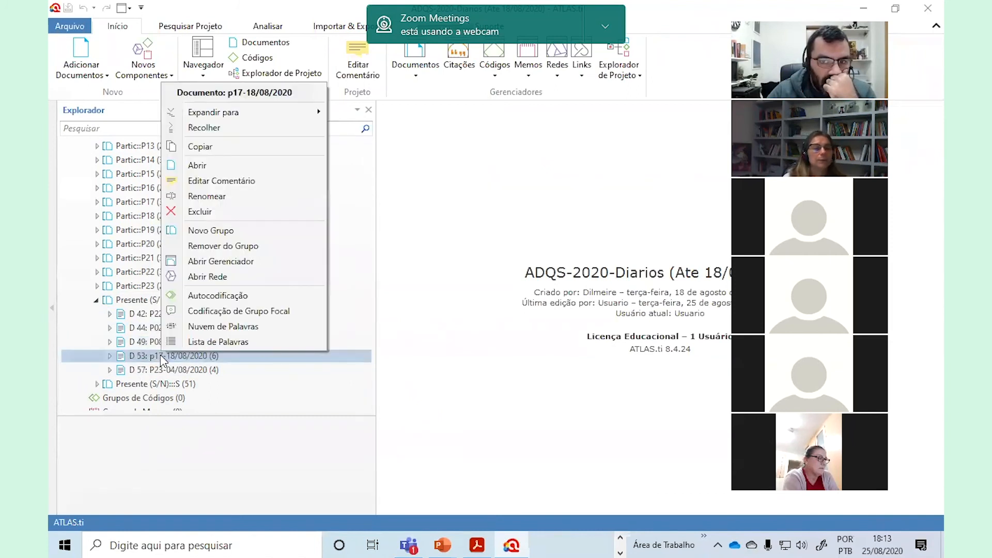
click(207, 197)
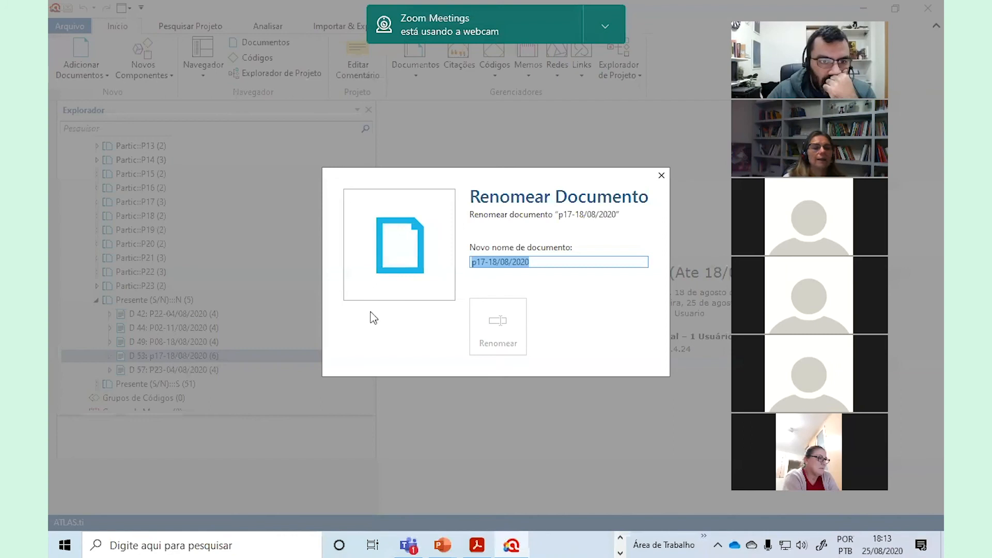
click(475, 263)
key(BackSpace)
text(P)
key(Return)
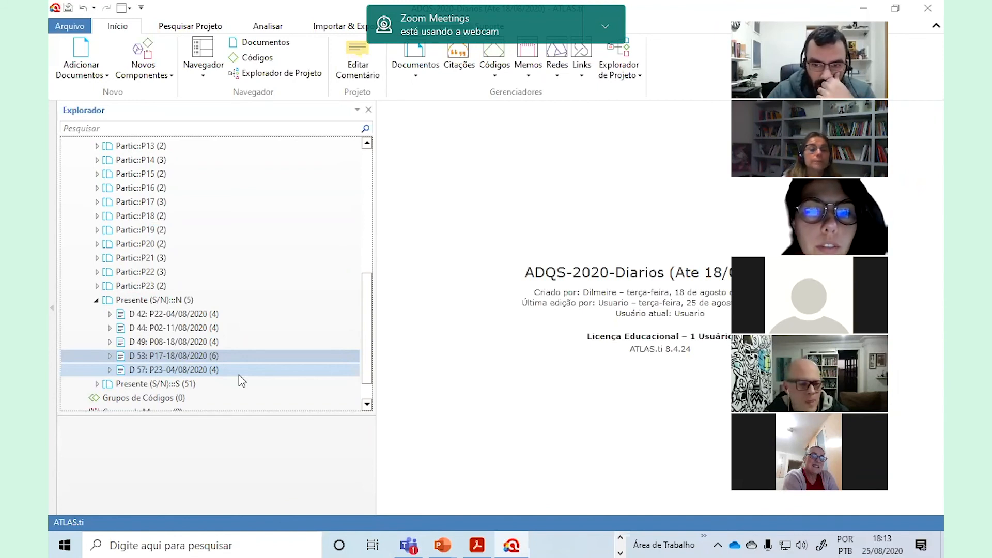
click(176, 343)
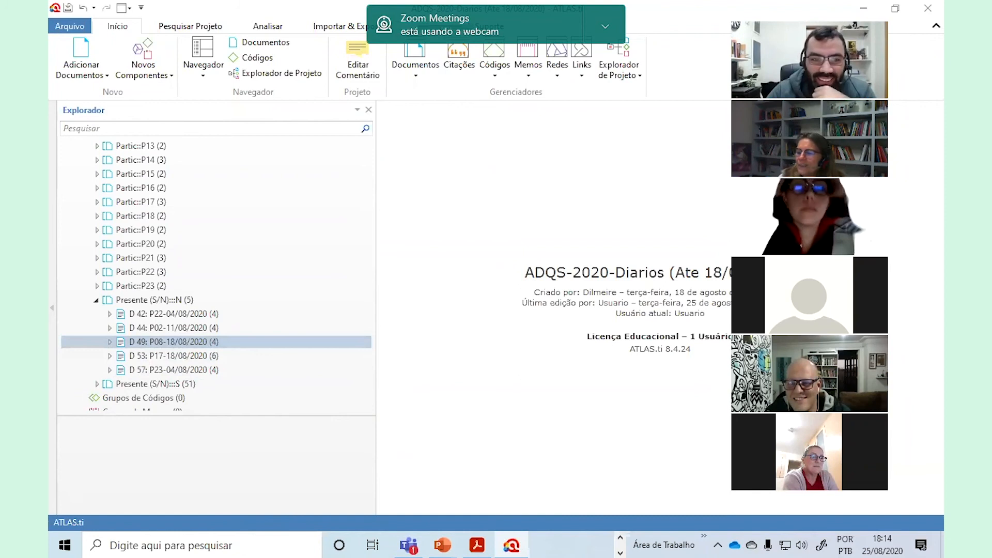
Switch to File Explorer and open the At-Diario2020-08-18 workbook from the inner Diarios folder
click(620, 538)
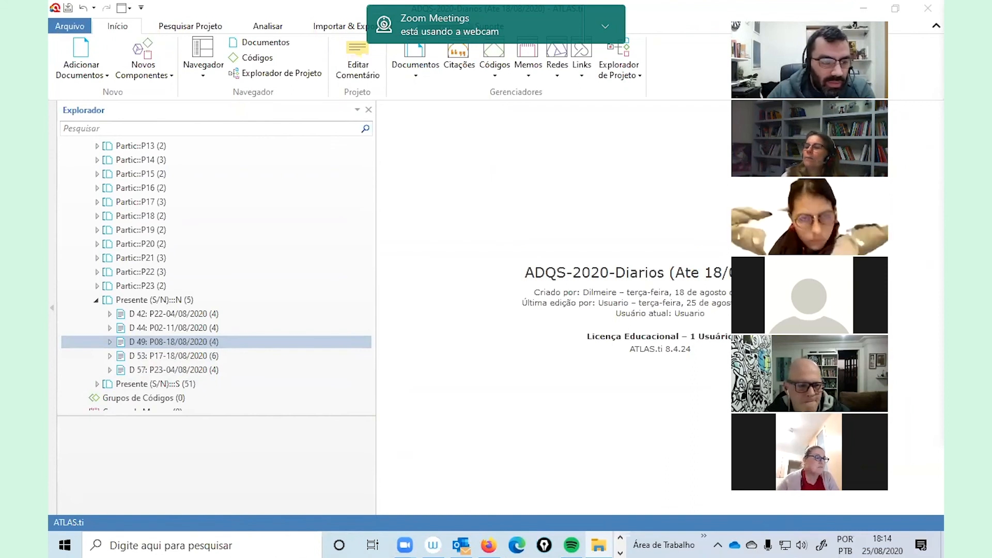
key(alt+Tab)
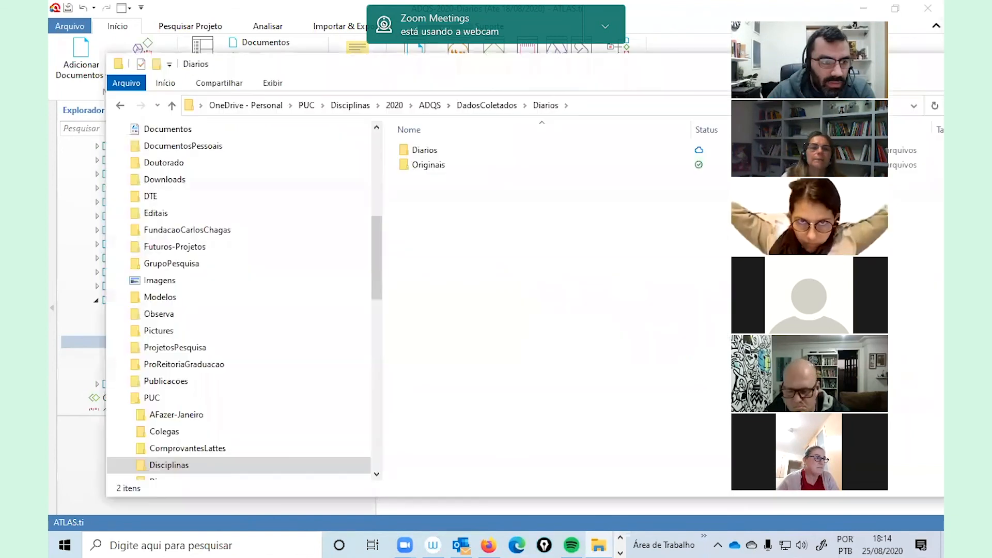
click(419, 150)
double_click(420, 154)
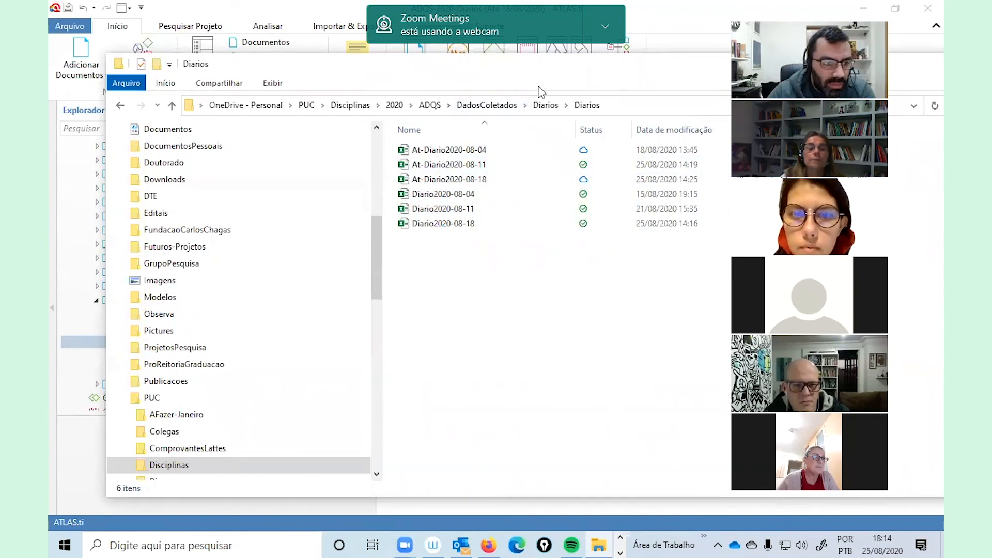
click(448, 182)
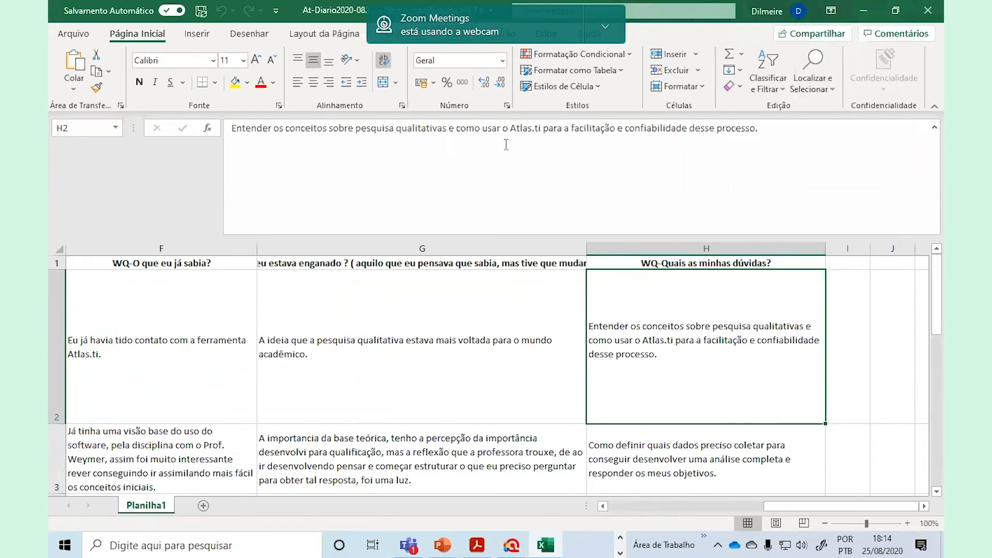
View the diary answers in row 2 back to the WQ-O que aprendi de novidade? column and close the workbook
click(168, 411)
key(Left)
key(Left)
key(Left)
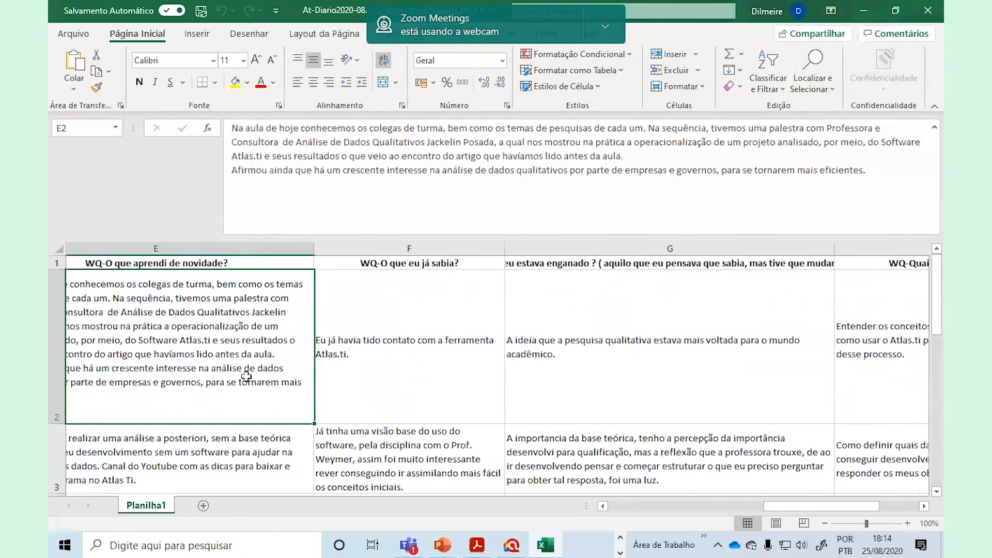
click(927, 11)
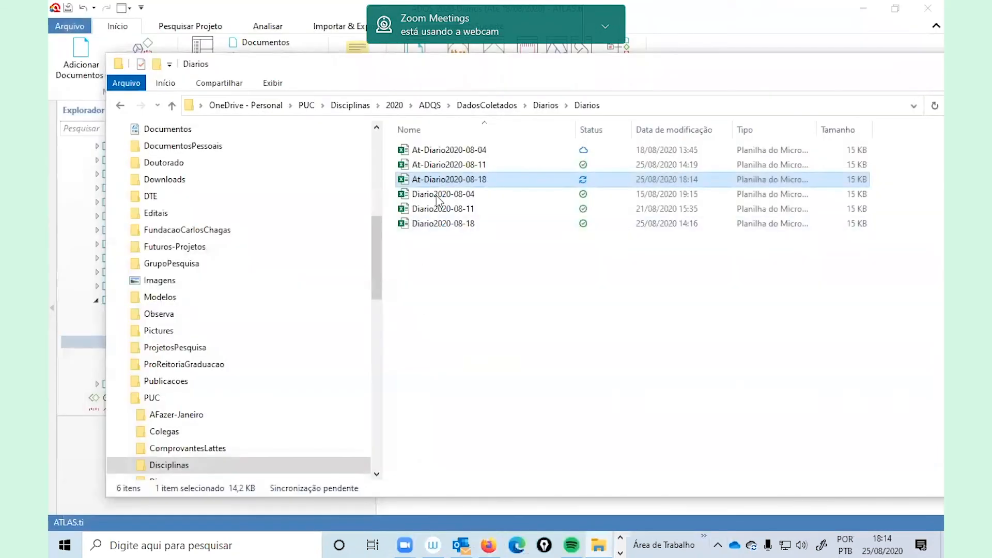
View the Diário de Bordo - Minhas Aprendizagens_21 Agosto 2020_15.17 file from the Originais folder and close it
click(545, 106)
double_click(440, 166)
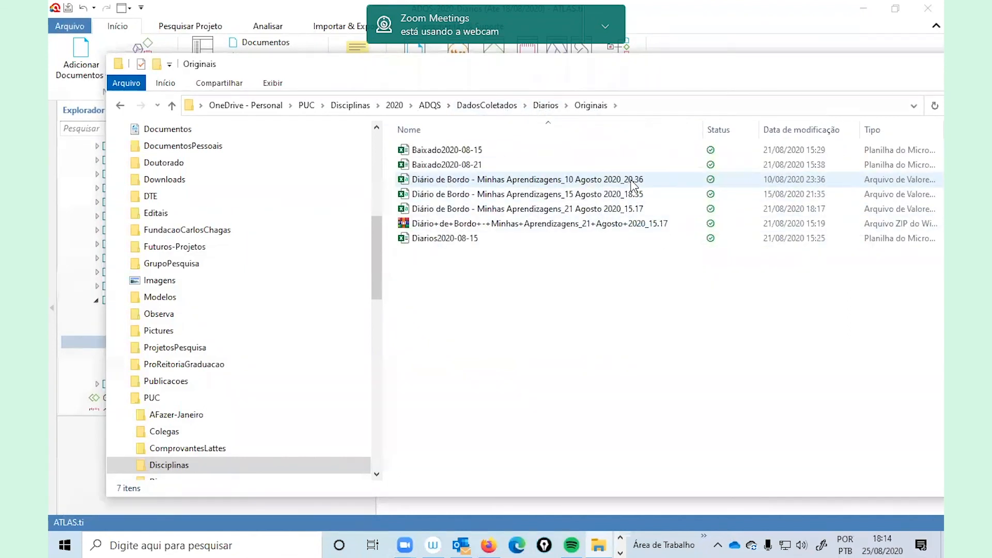
double_click(590, 209)
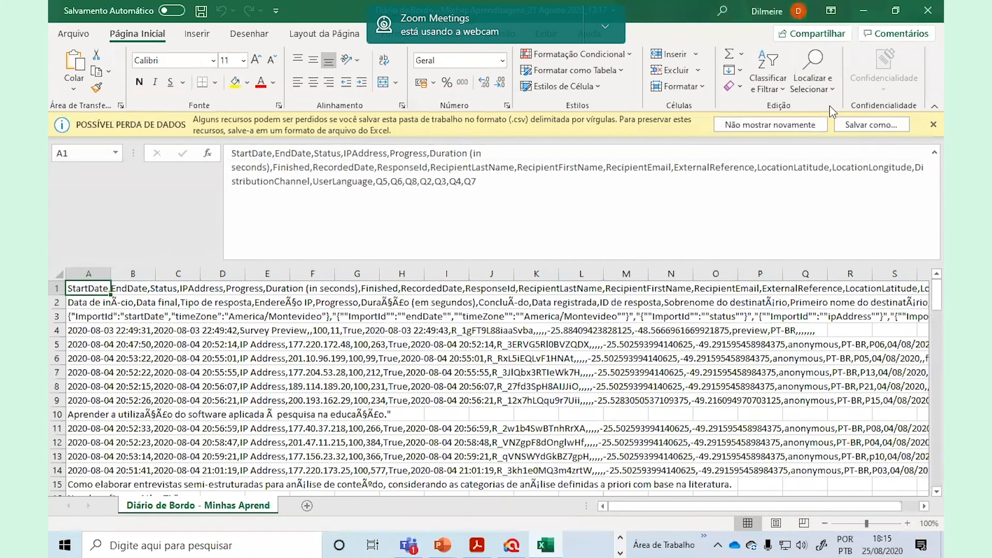
click(928, 11)
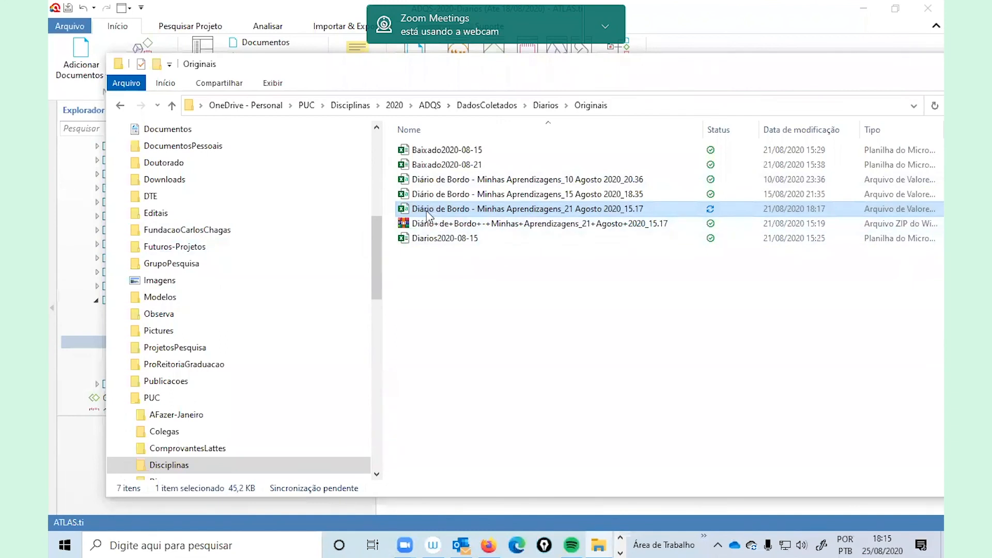
Open the Baixado2020-08-21 workbook and select the diary date of participant P02 in cell B2
click(435, 153)
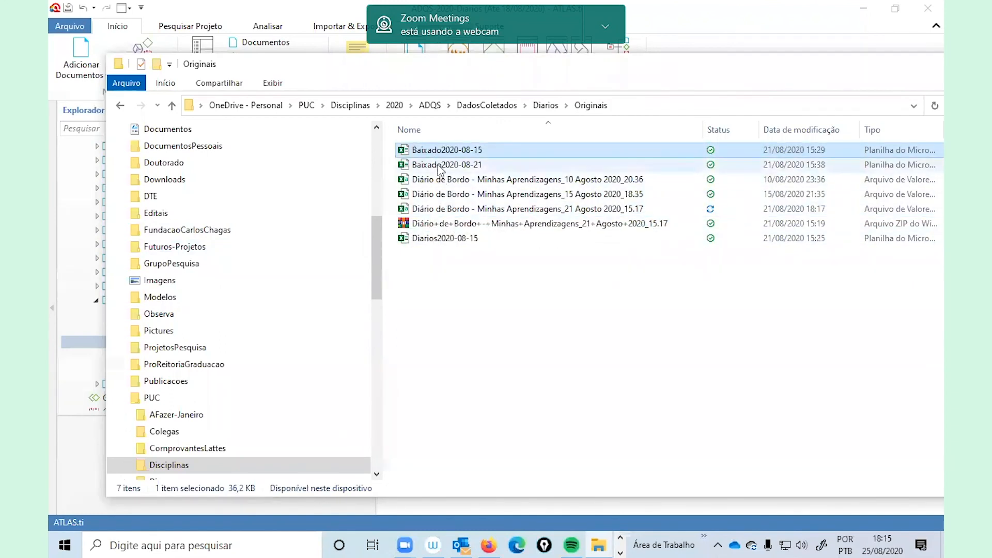
double_click(438, 167)
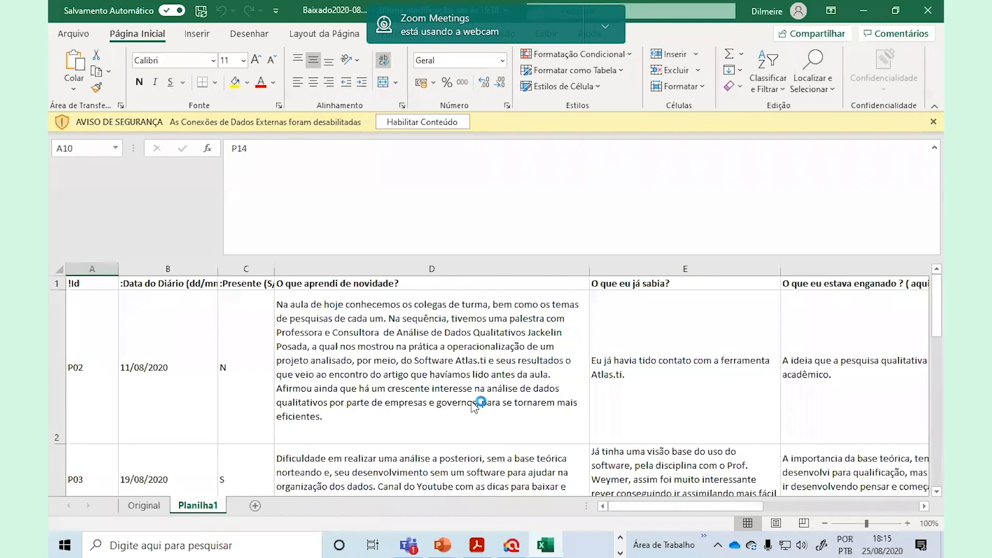
click(199, 362)
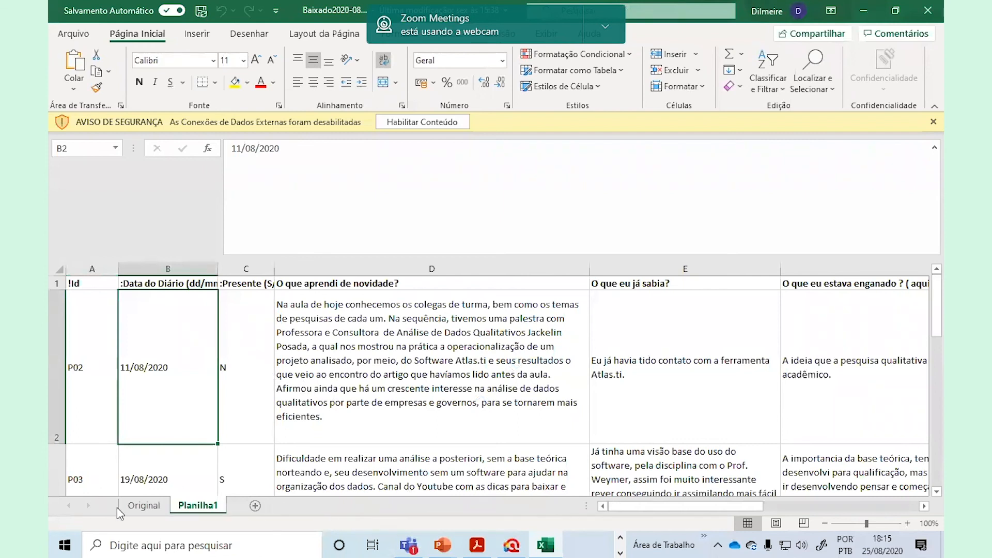
Show the Original sheet and go up through the raw survey records to cell A1
click(139, 506)
key(Up)
key(Up)
key(Up)
key(Up)
key(Up)
key(Up)
key(Up)
key(Up)
key(Up)
key(Up)
key(Up)
key(Up)
key(Up)
key(Up)
key(Up)
key(Up)
key(Up)
key(Up)
key(Up)
key(Up)
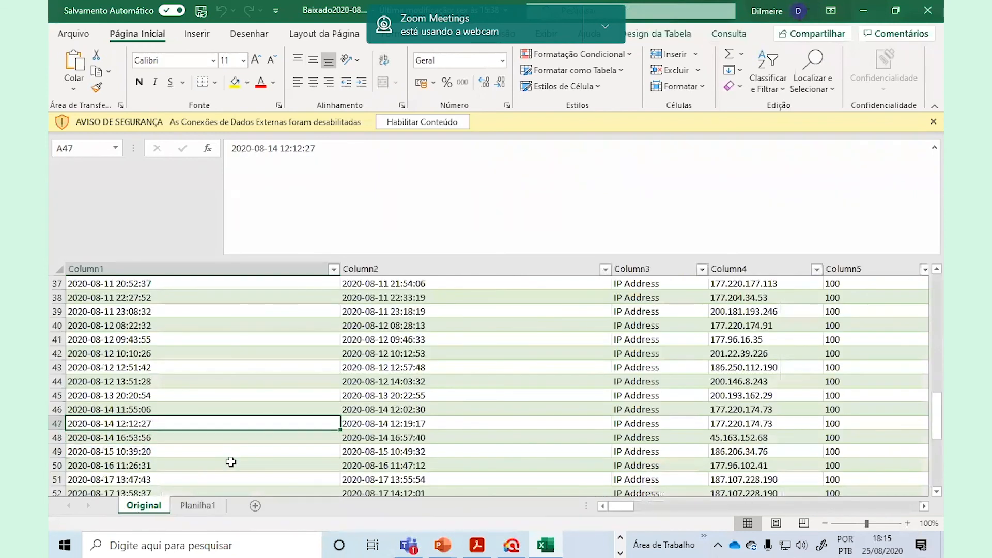
key(Up)
key(Up)
key(Up)
key(Up)
key(Up)
key(Up)
key(Up)
key(Up)
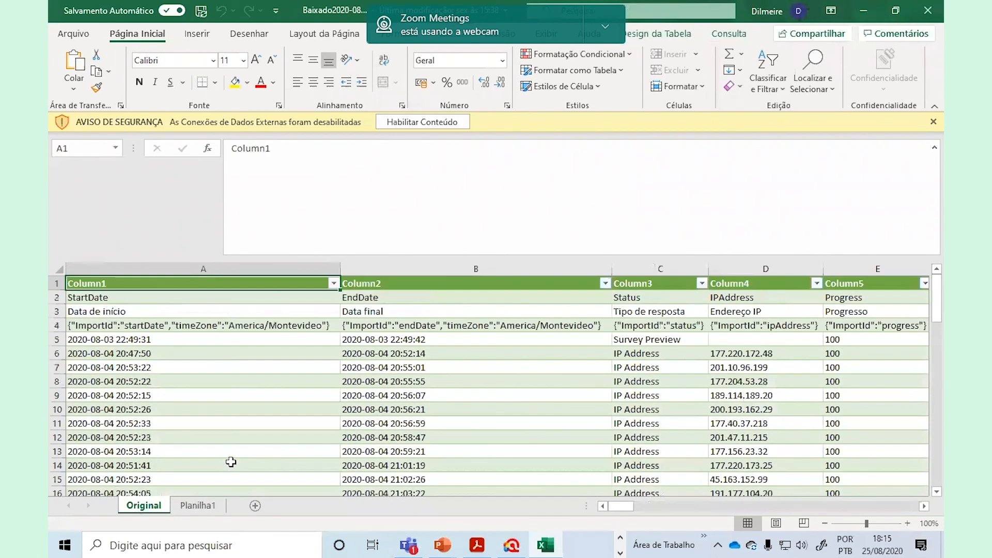
Examine the Original sheet's headers from Column1 across to the diary question columns and back to Column17
key(Right)
key(Right)
key(Right)
key(Right)
key(Right)
key(Right)
key(Right)
key(Right)
key(Right)
key(Right)
key(Right)
key(Right)
key(Right)
key(Right)
key(Right)
key(Right)
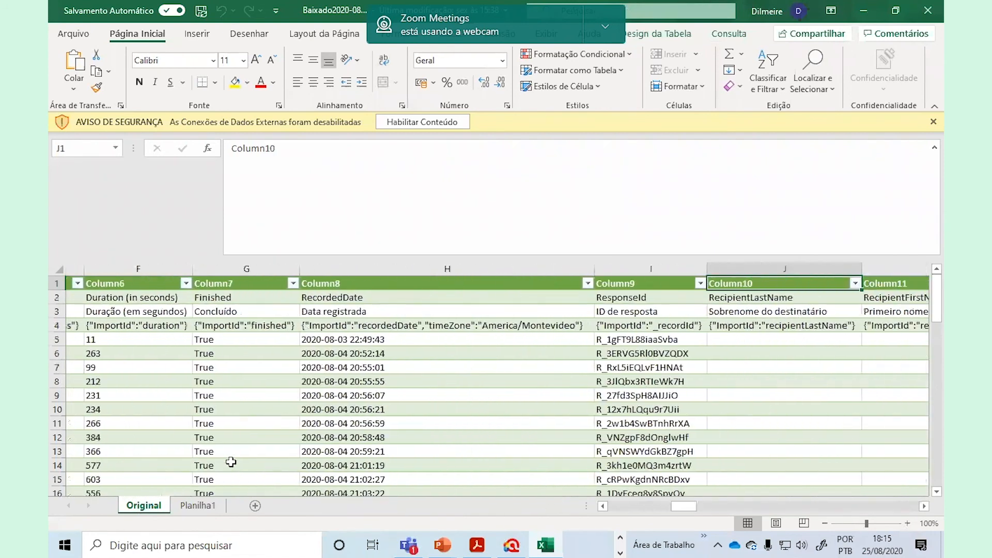
key(Right)
key(Right)
key(Right)
key(Right)
key(Right)
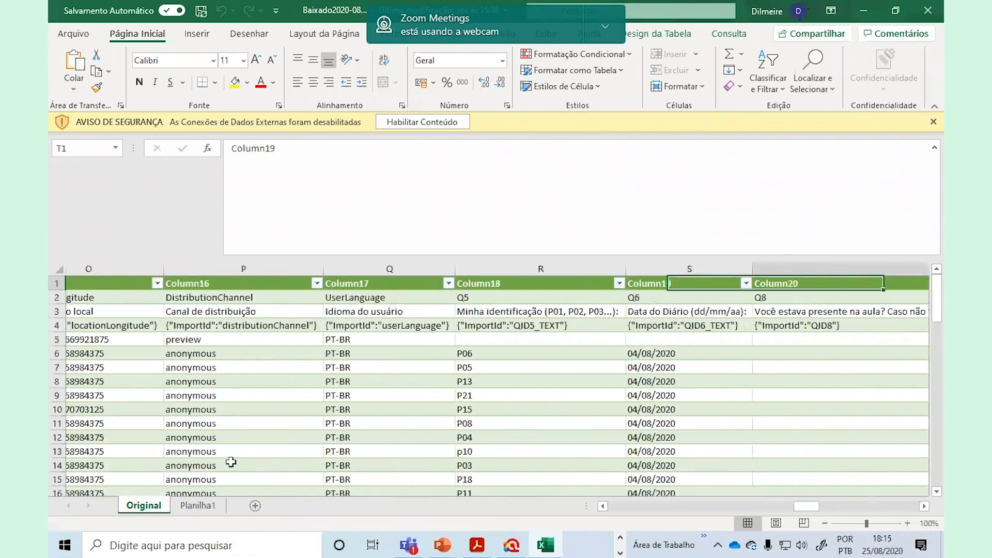
key(Left)
key(Left)
key(Left)
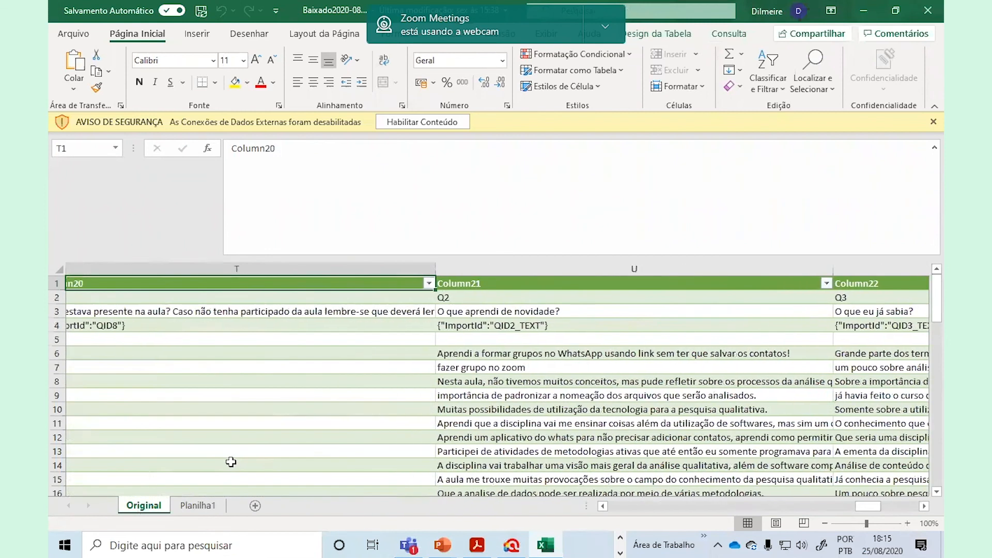
key(Left)
key(Left)
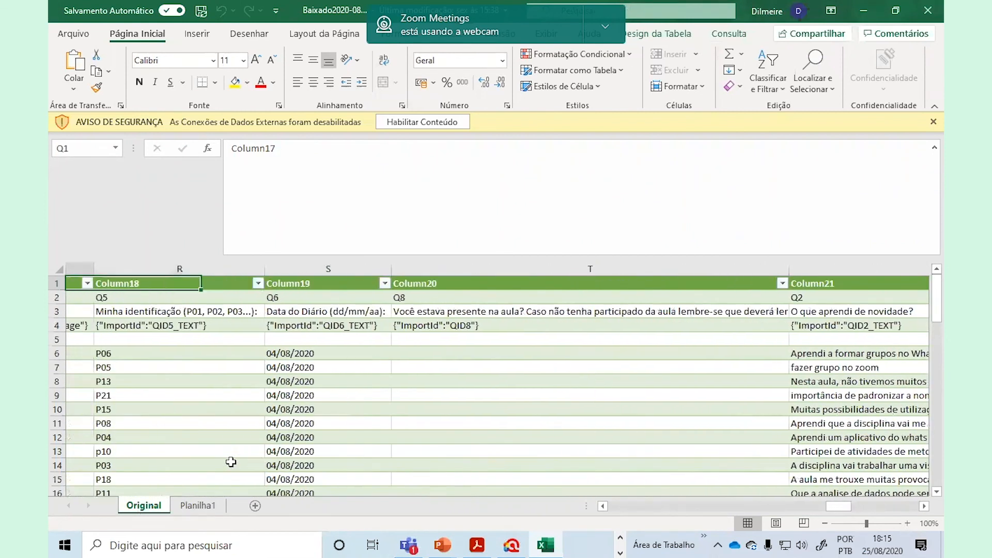
Examine the participant identification, diary date and class attendance columns down to row 12
key(Right)
key(Down)
key(Down)
key(Down)
key(Down)
key(Down)
key(Down)
key(Down)
key(Down)
key(Down)
key(Down)
key(Down)
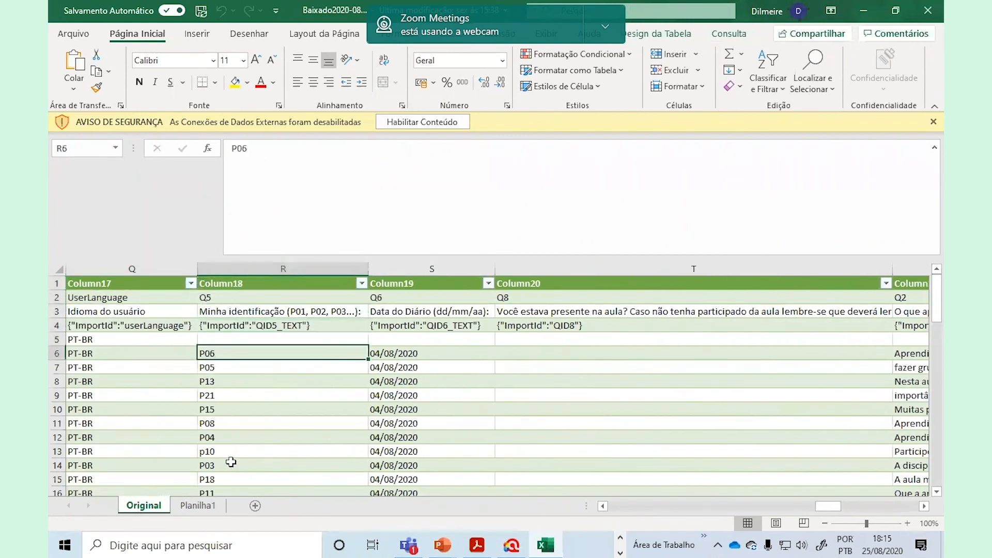
key(Right)
key(Right)
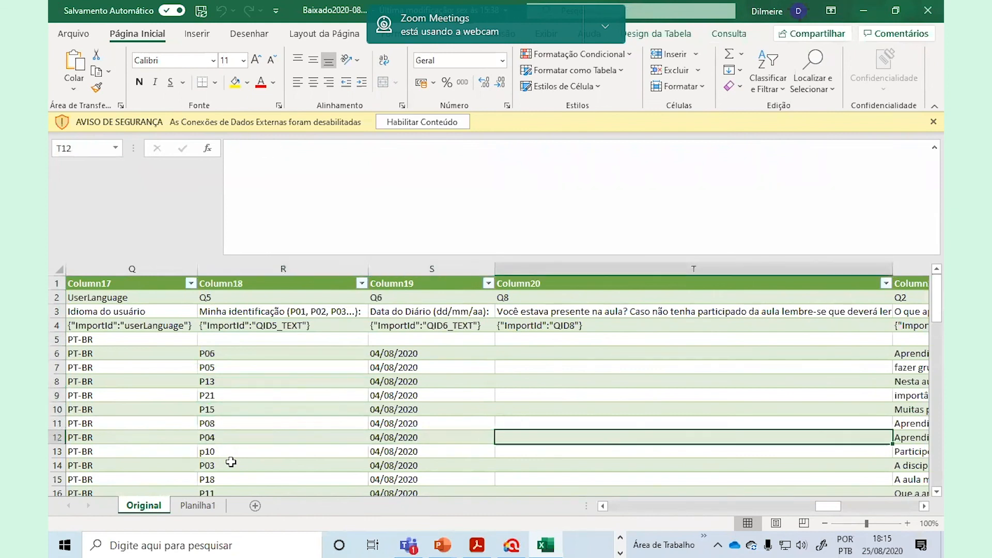
key(Right)
key(Left)
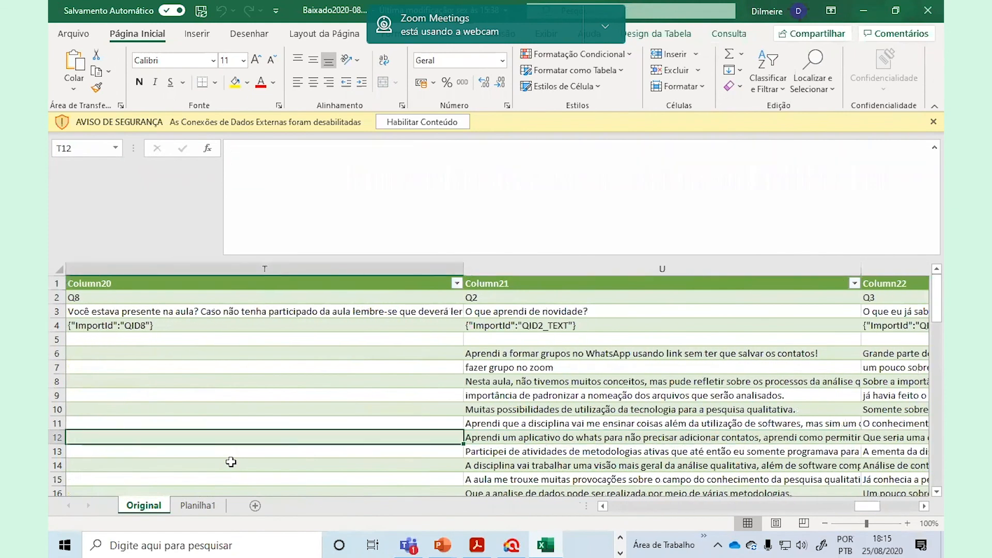
key(Left)
key(Up)
key(Right)
key(Down)
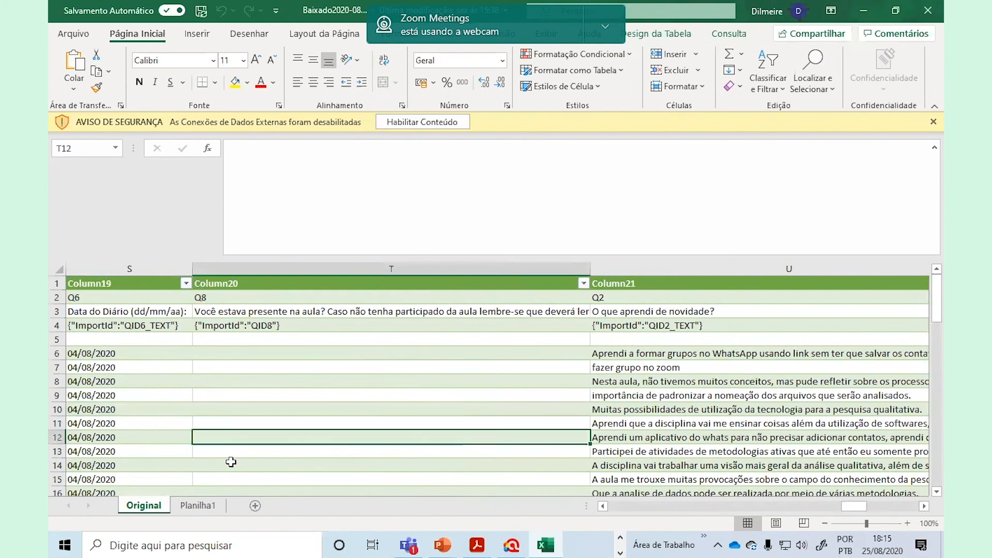
Check the class attendance answers in Column20 from the first records down to row 56
key(Up)
key(Up)
key(Up)
key(Up)
key(Up)
key(Up)
key(Up)
key(Down)
key(Down)
key(Down)
key(Down)
key(Down)
key(Down)
key(Down)
key(Down)
key(Down)
key(Down)
key(Down)
key(Down)
key(Down)
key(Down)
key(Down)
key(Down)
key(Down)
key(Down)
key(Down)
key(Down)
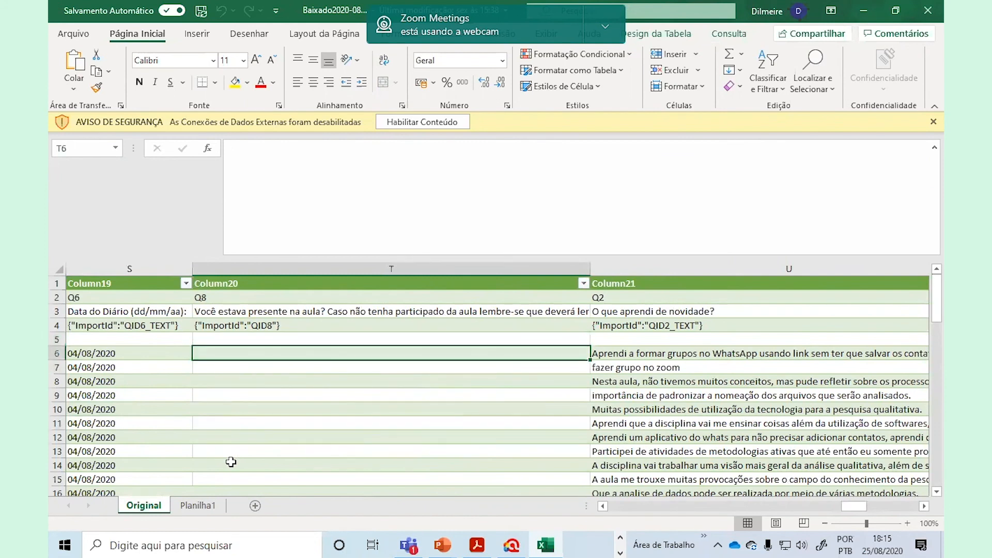
key(Down)
key(Down)
key(Down)
key(Down)
key(Down)
key(Down)
key(Down)
key(Down)
key(Down)
key(Down)
key(Down)
key(Down)
key(Down)
key(Down)
key(Down)
key(Down)
key(Down)
key(Down)
key(Down)
key(Down)
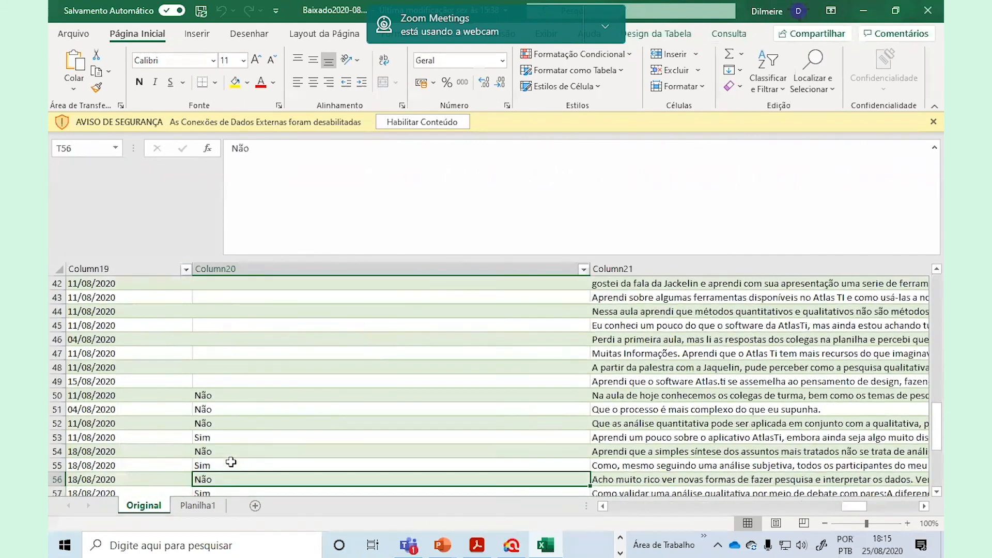
Check the class attendance answers in Column20 past the last record and back up to row 50
key(Up)
key(Up)
key(Up)
key(Up)
key(Up)
key(Up)
key(Up)
key(Up)
key(Down)
key(Down)
key(Down)
key(Down)
key(Down)
key(Down)
key(Down)
key(Down)
key(Down)
key(Down)
key(Down)
key(Down)
key(Down)
key(Down)
key(Down)
key(Down)
key(Down)
key(Down)
key(Down)
key(Down)
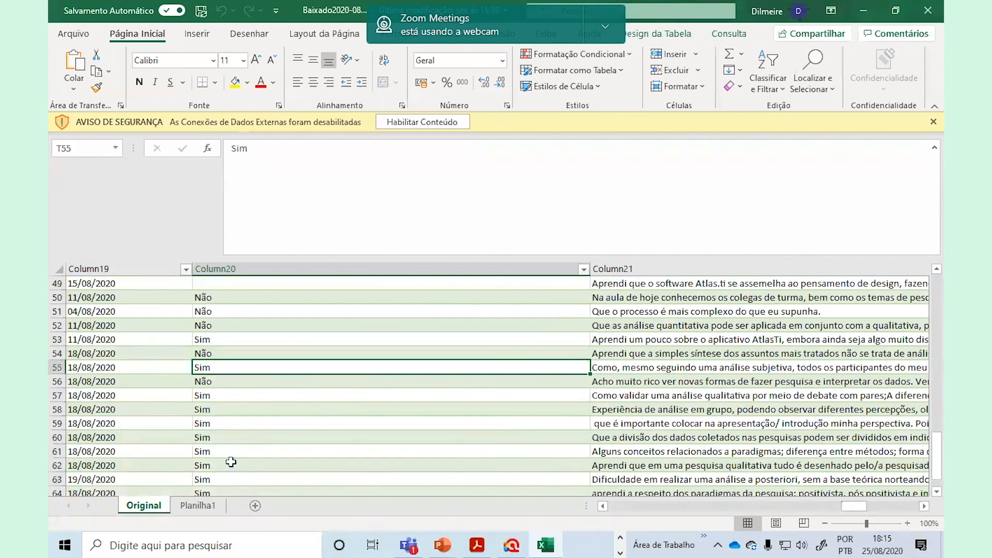
key(Up)
key(Up)
key(Up)
key(Up)
key(Up)
key(Up)
key(Up)
key(Up)
key(Up)
key(Up)
key(Up)
key(Up)
key(Up)
key(Up)
key(Up)
key(Up)
key(Up)
key(Up)
key(Up)
key(Up)
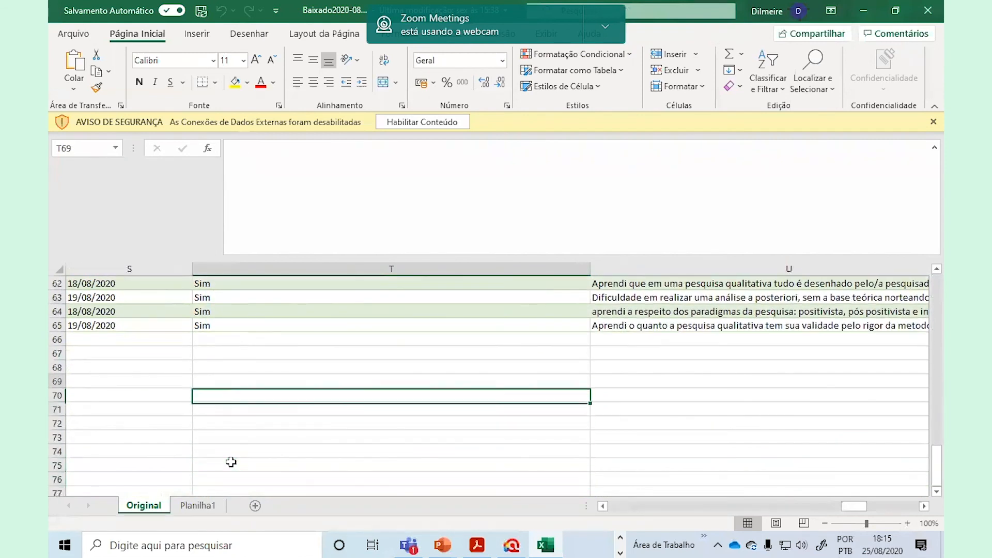
key(Up)
key(Up)
key(Up)
key(Up)
key(Up)
key(Up)
key(Up)
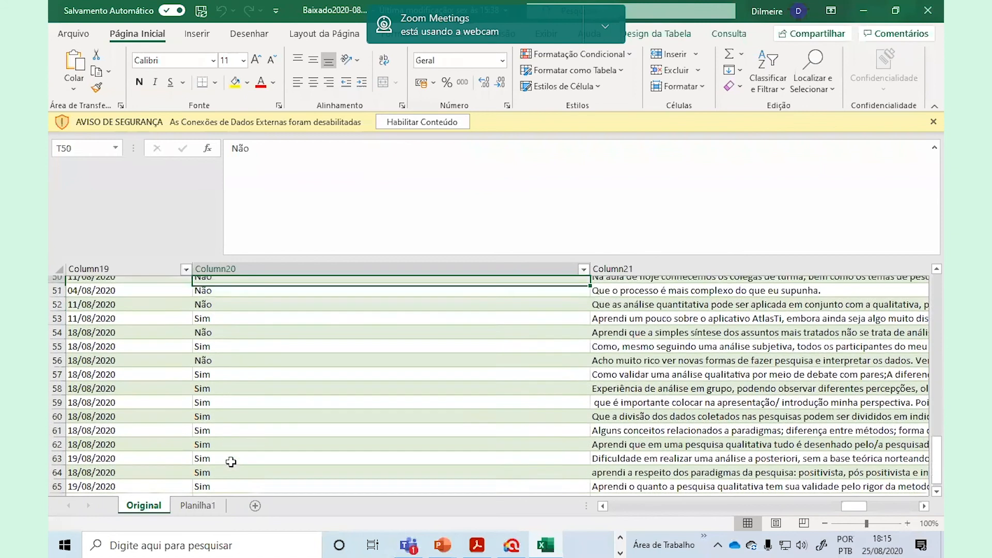
Check the participant code in Column18 of row 50 and select the attendance answers in T50:T65
click(213, 343)
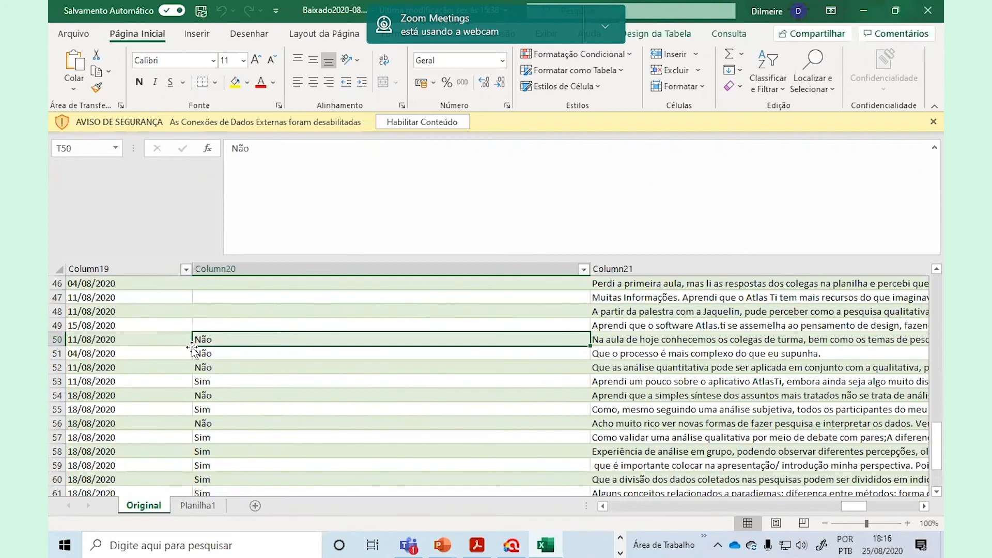
key(Left)
key(Left)
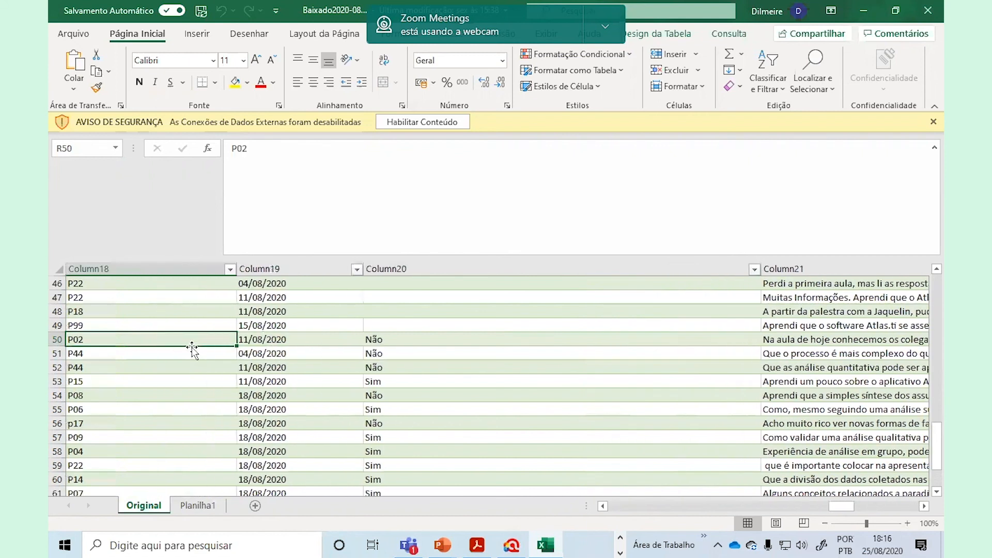
drag(385, 339, 367, 475)
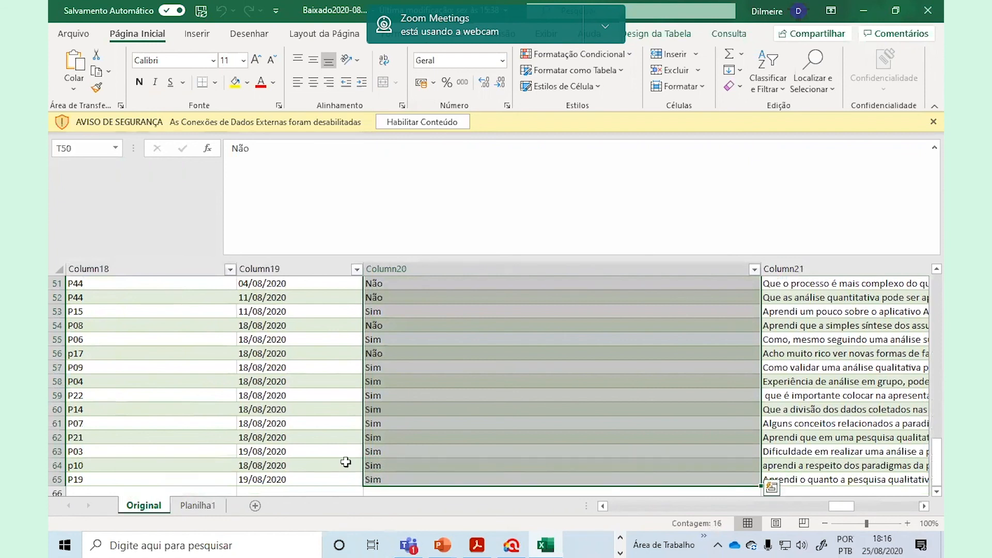
Compare the first diary entry on Planilha1 with the participant codes and diary dates on the Original sheet down to row 65
click(196, 506)
click(78, 350)
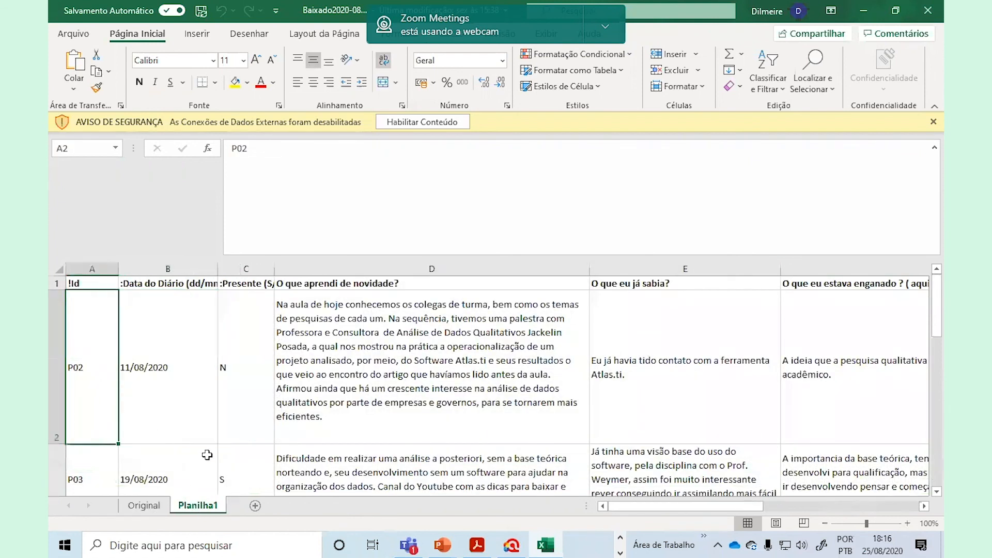
click(143, 505)
scroll(267, 342, up, 3)
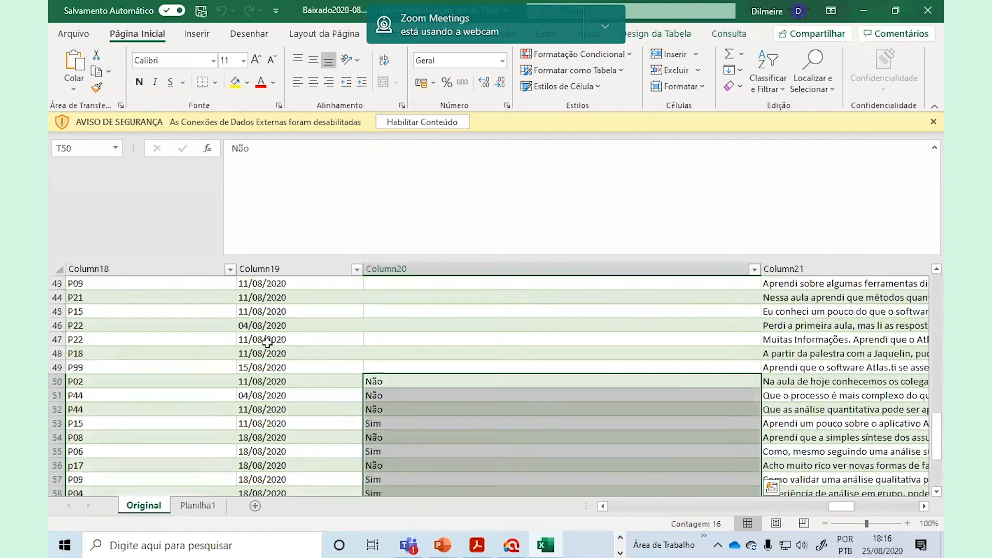
scroll(267, 342, up, 3)
scroll(355, 421, down, 2)
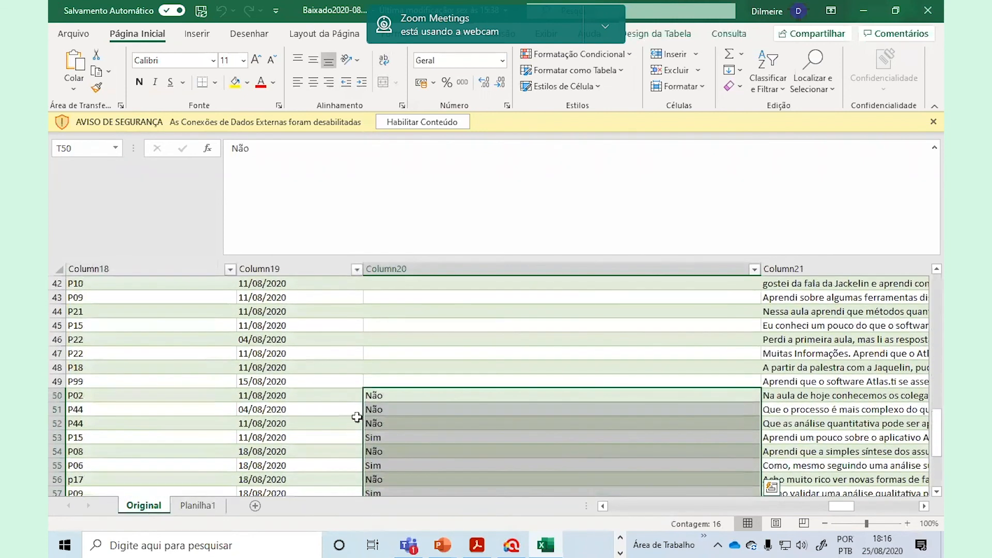
scroll(357, 417, down, 3)
click(296, 481)
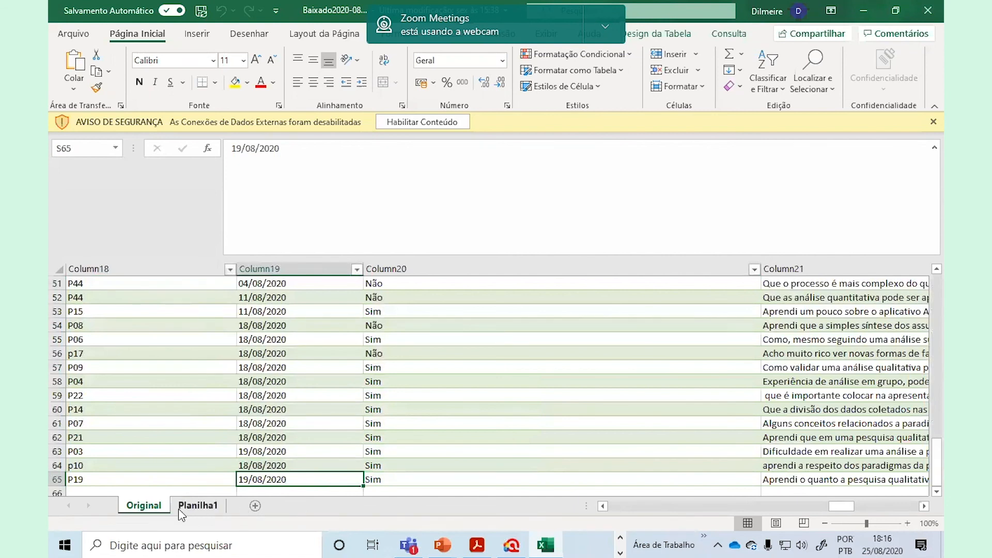
scroll(102, 344, up, 6)
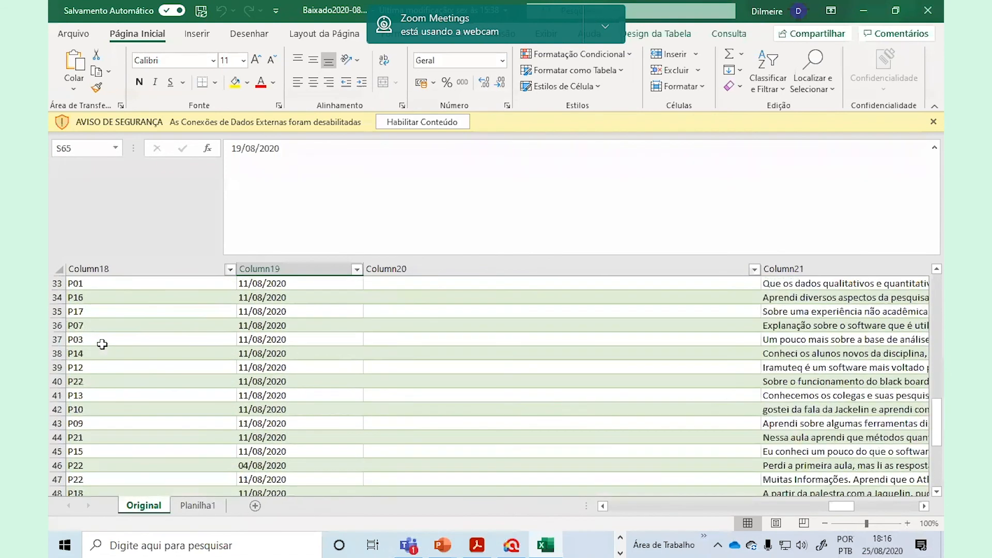
scroll(104, 345, up, 3)
scroll(105, 346, down, 9)
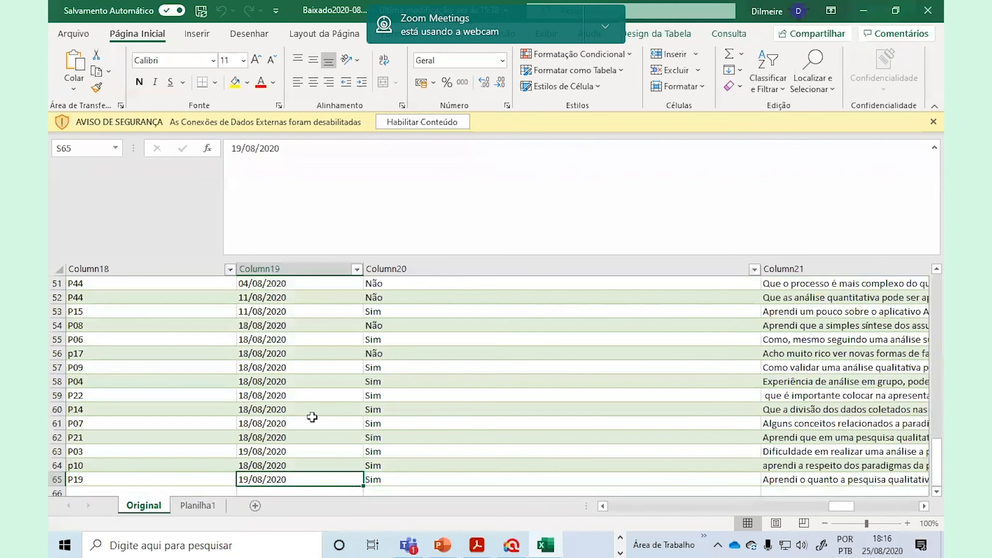
Follow the 18/08/2020 record in row 54 back to Column1 and examine the timestamps up to cell A51
click(276, 312)
click(287, 339)
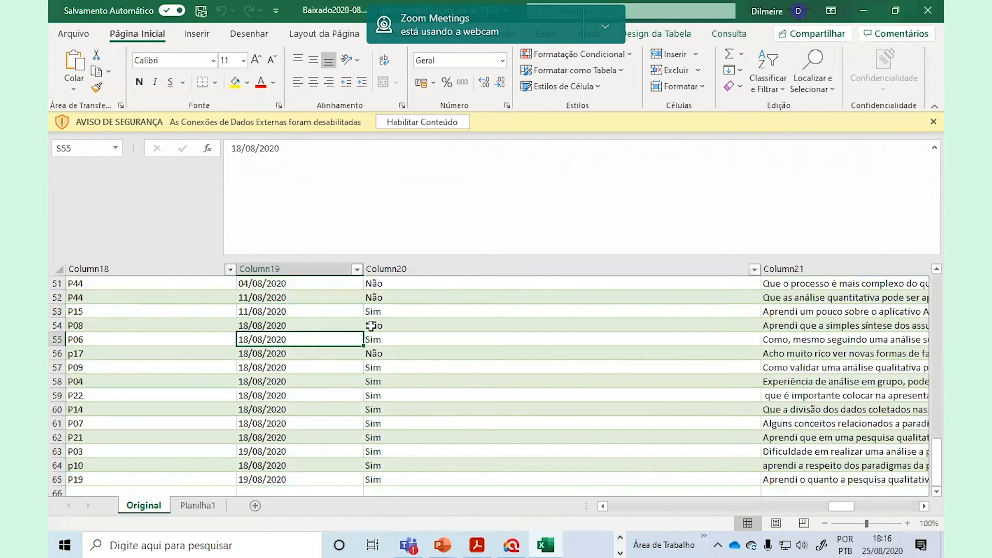
key(Up)
key(Left)
key(Left)
key(Left)
key(Left)
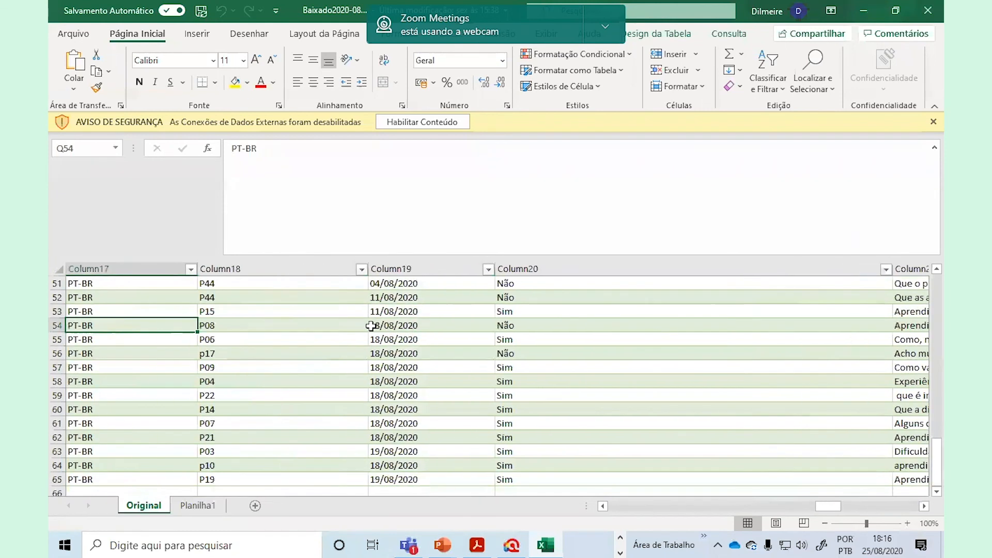
key(Left)
key(Left)
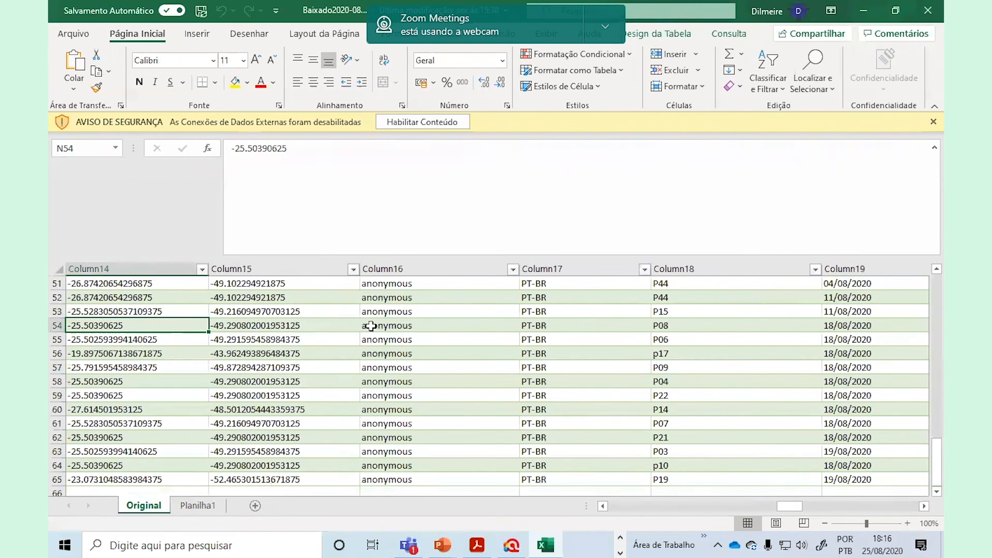
key(Left)
key(Left)
key(Left)
key(Left)
key(Left)
key(Left)
key(Left)
key(Left)
key(Left)
key(Left)
key(Left)
key(Left)
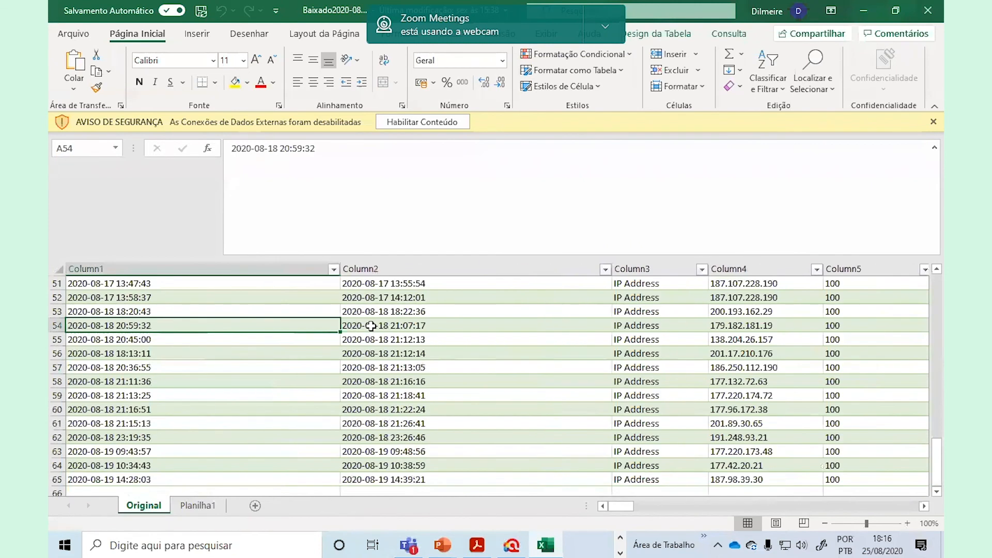
key(Up)
key(Up)
key(Up)
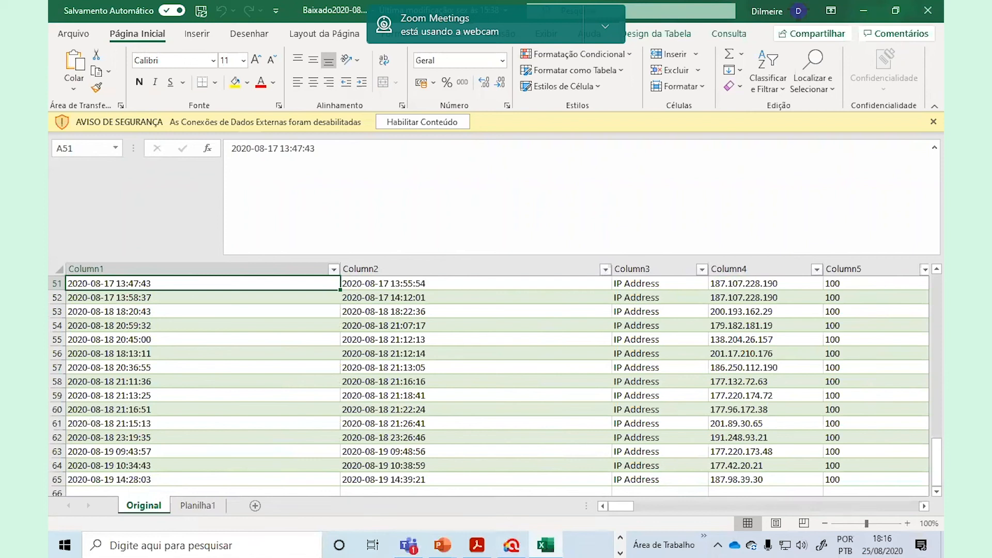
Find Baixado2020-08-15 in the Originais folder, check the last Column1 timestamp in that workbook's Planilha2 sheet, and minimize the workbook
key(alt+Tab)
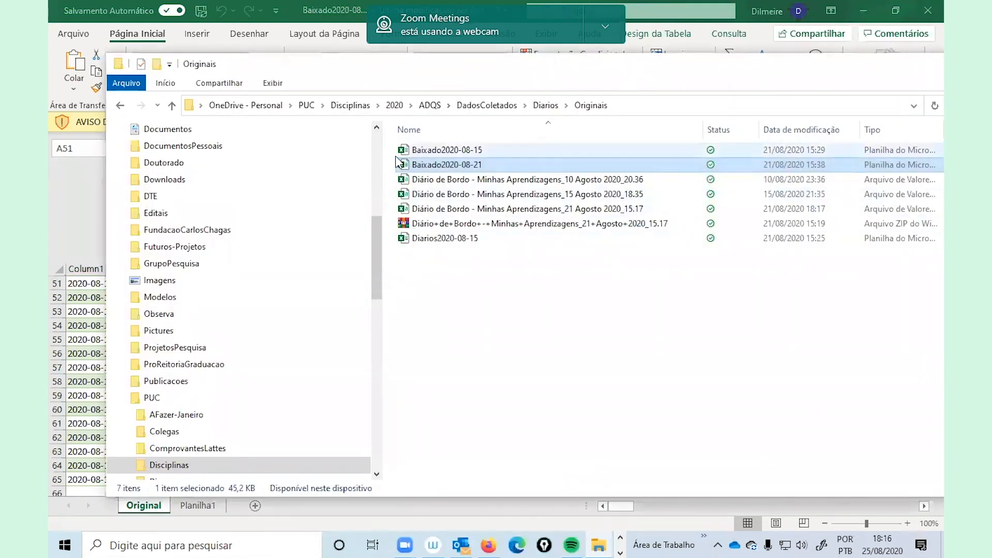
click(458, 151)
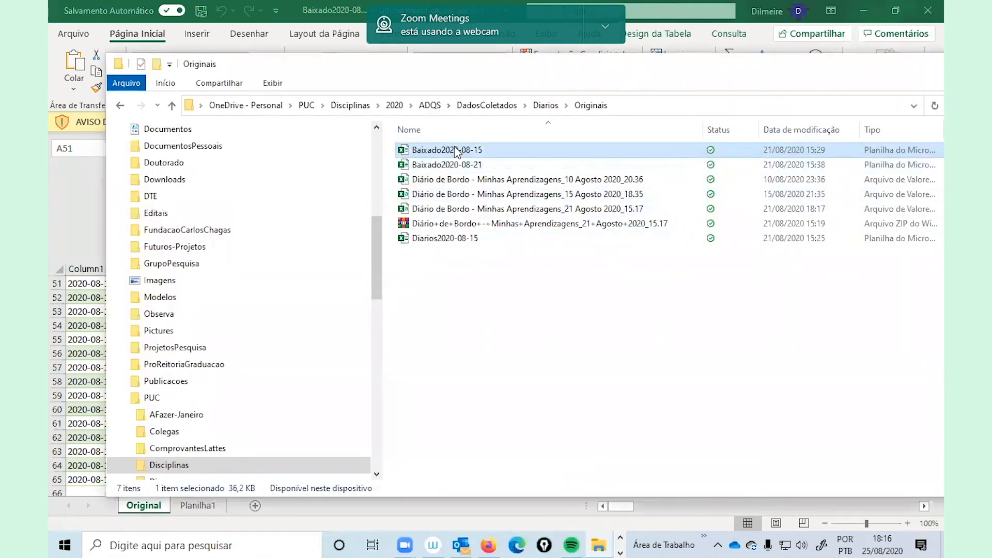
key(alt+Tab)
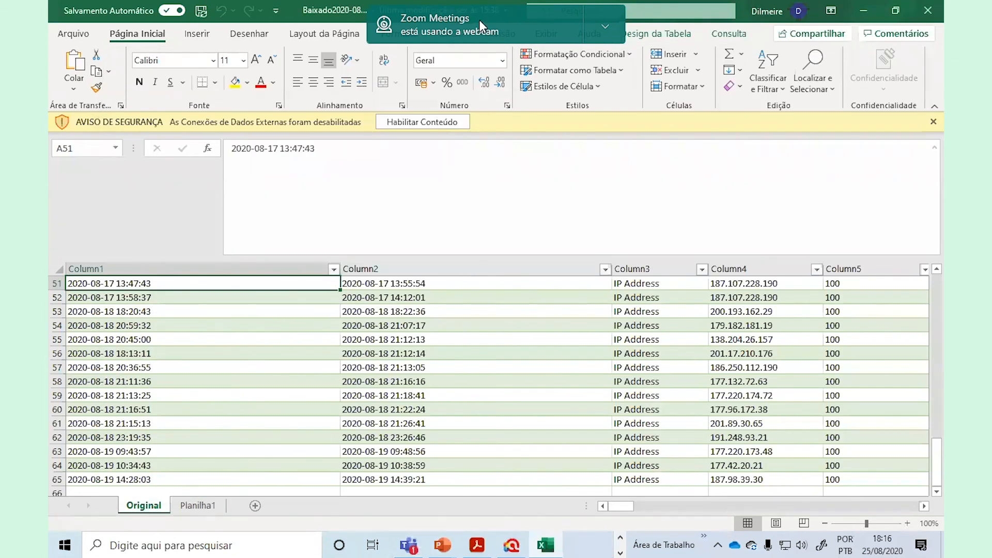
scroll(385, 433, down, 9)
scroll(375, 385, up, 5)
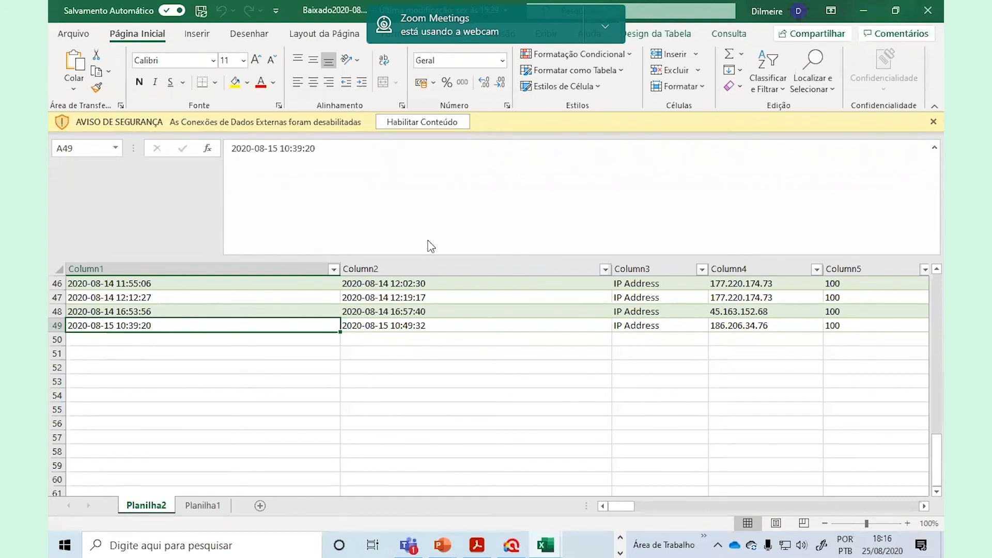
click(862, 11)
scroll(150, 362, down, 1)
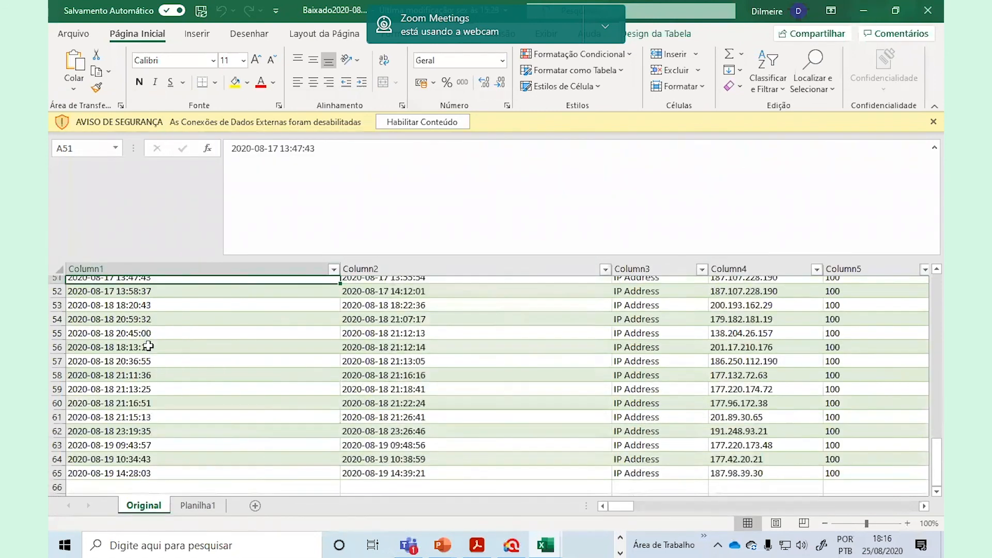
scroll(187, 446, up, 9)
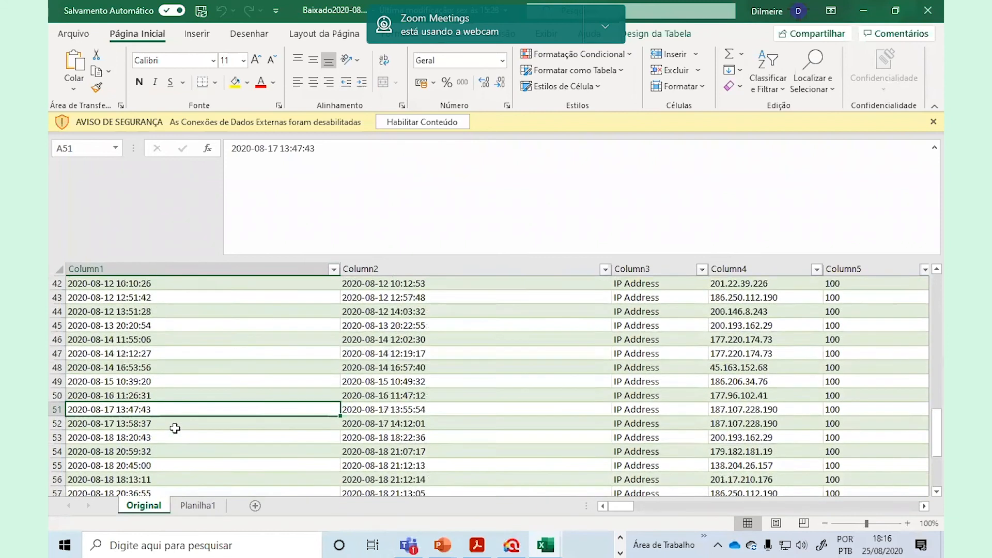
scroll(174, 428, down, 7)
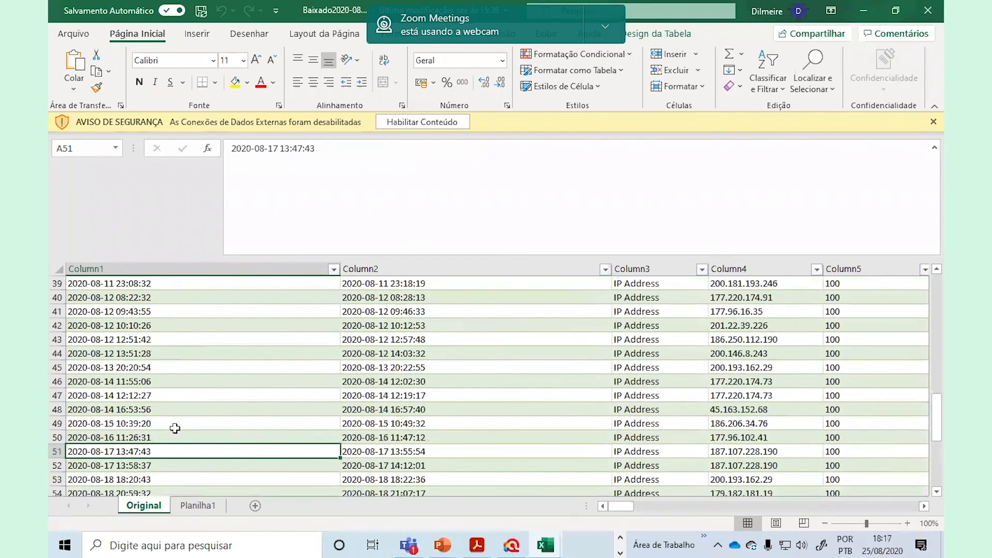
scroll(136, 351, up, 1)
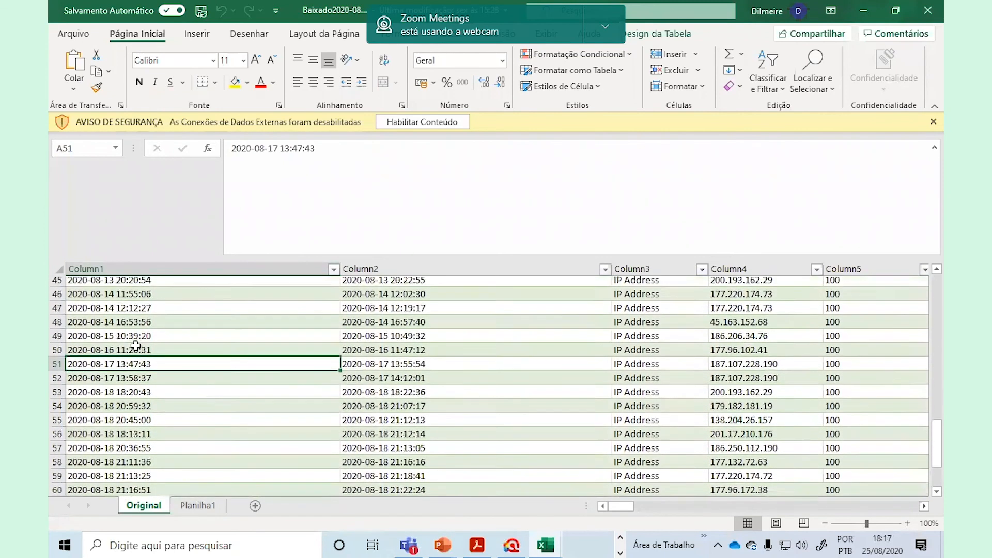
click(132, 338)
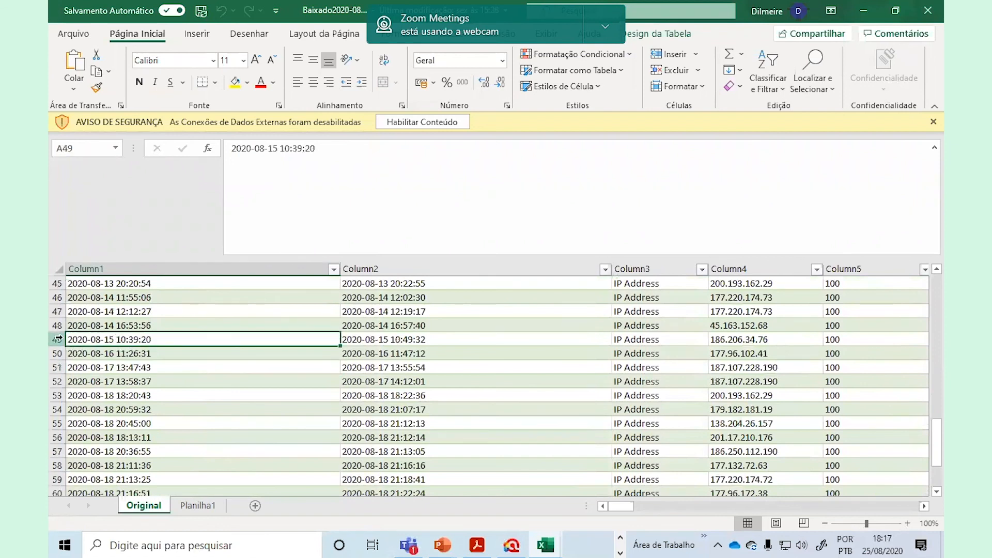
click(56, 338)
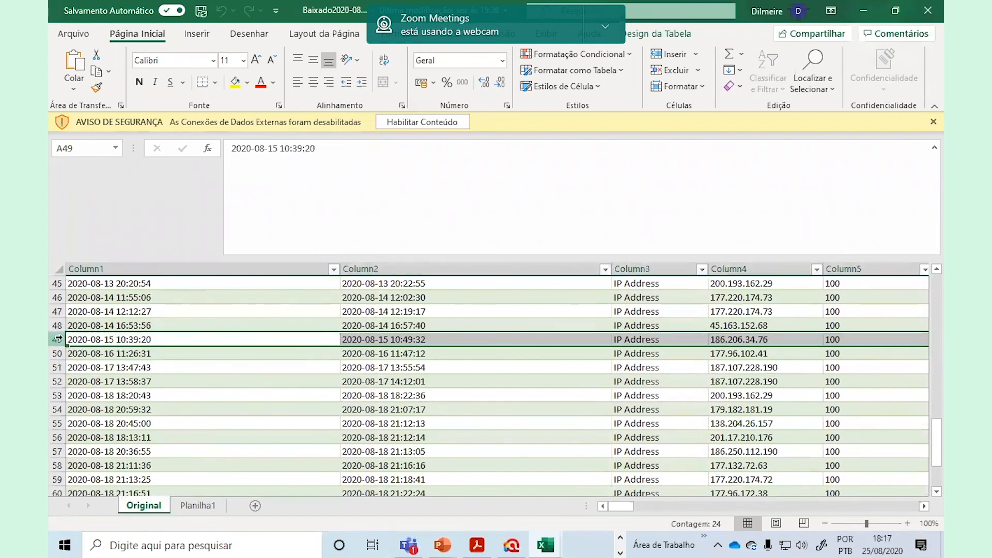
Highlight the previously downloaded rows from row 49 upward, and point out cell A50 as the start of the new records
drag(54, 320, 54, 121)
drag(53, 239, 55, 445)
scroll(54, 446, down, 1)
scroll(54, 446, down, 14)
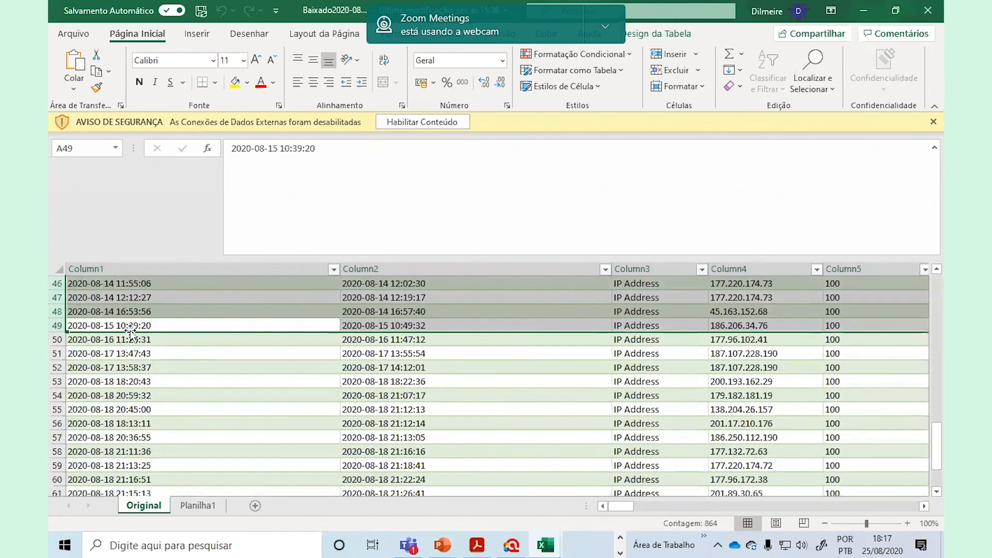
click(143, 326)
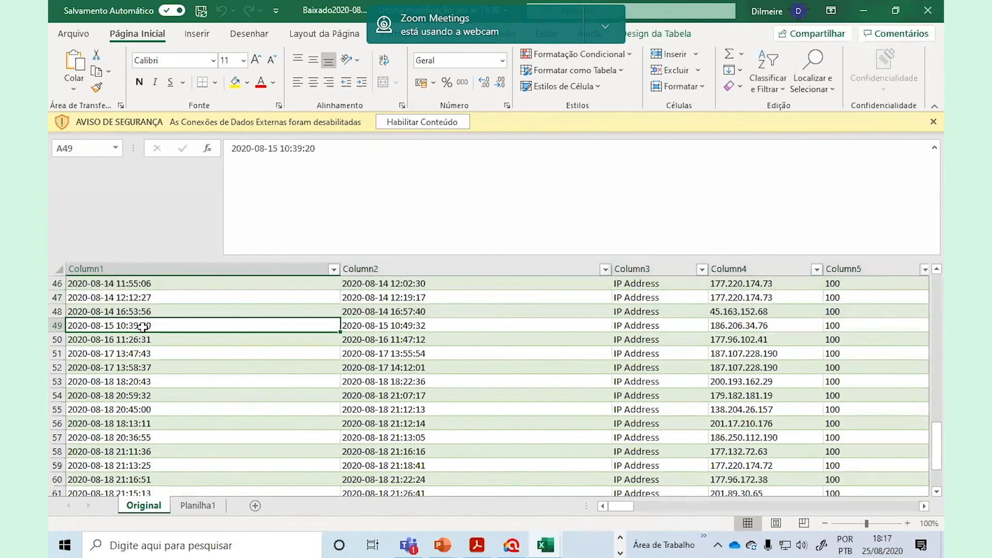
click(151, 336)
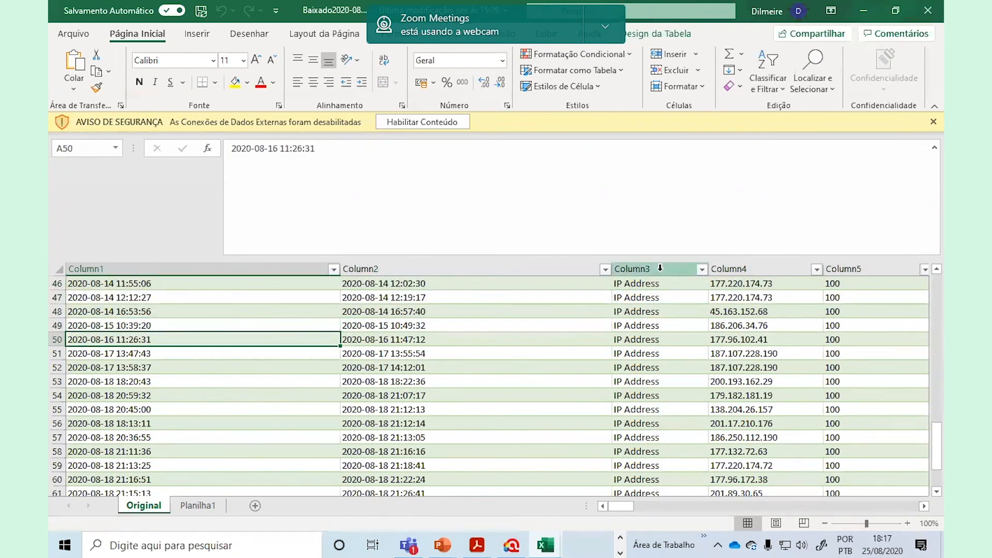
Widen column C, the attendance column, on the Planilha1 sheet and return to the Original sheet
click(198, 506)
scroll(322, 367, down, 2)
scroll(356, 356, up, 2)
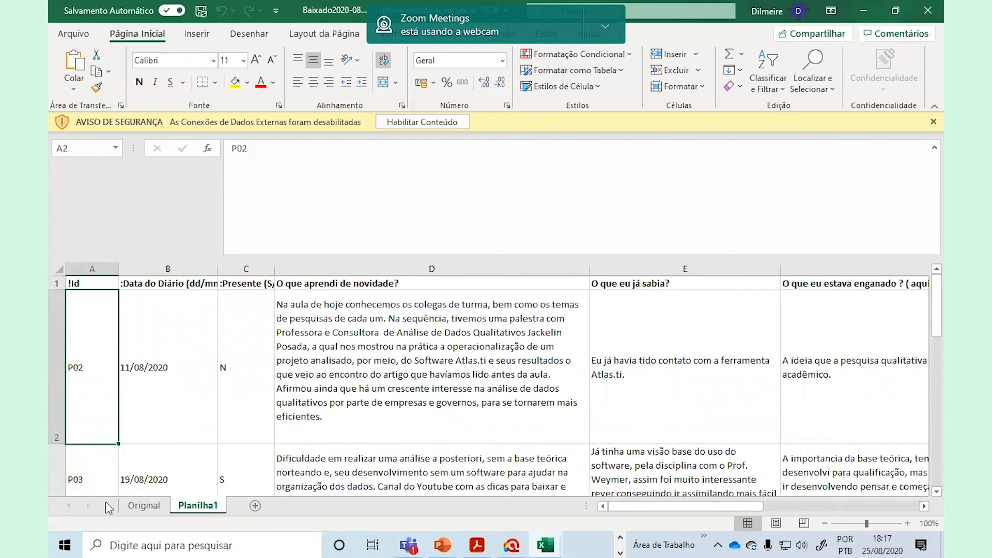
drag(274, 269, 322, 269)
click(140, 507)
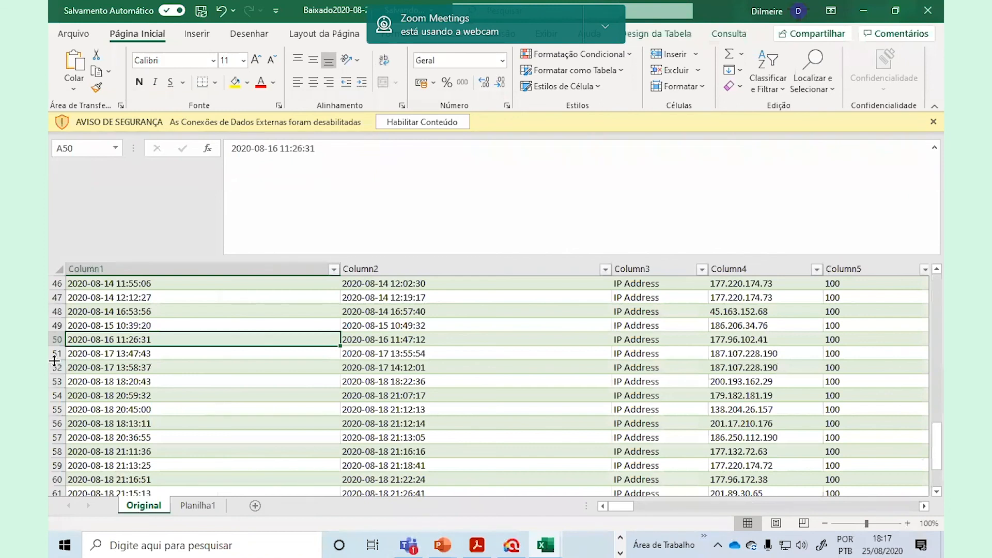
Copy rows 50 to 67 of the Original sheet
click(58, 340)
drag(53, 409, 67, 544)
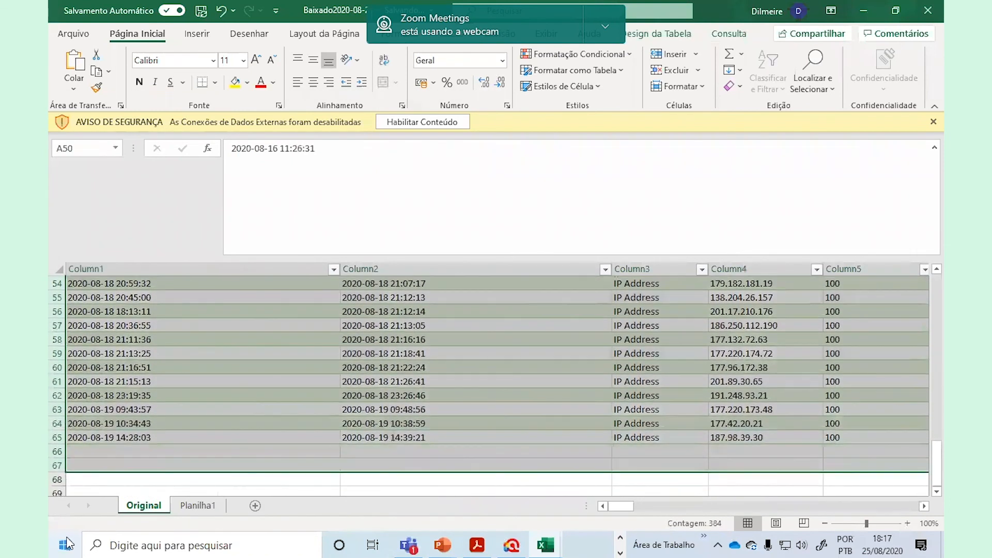
key(ctrl+c)
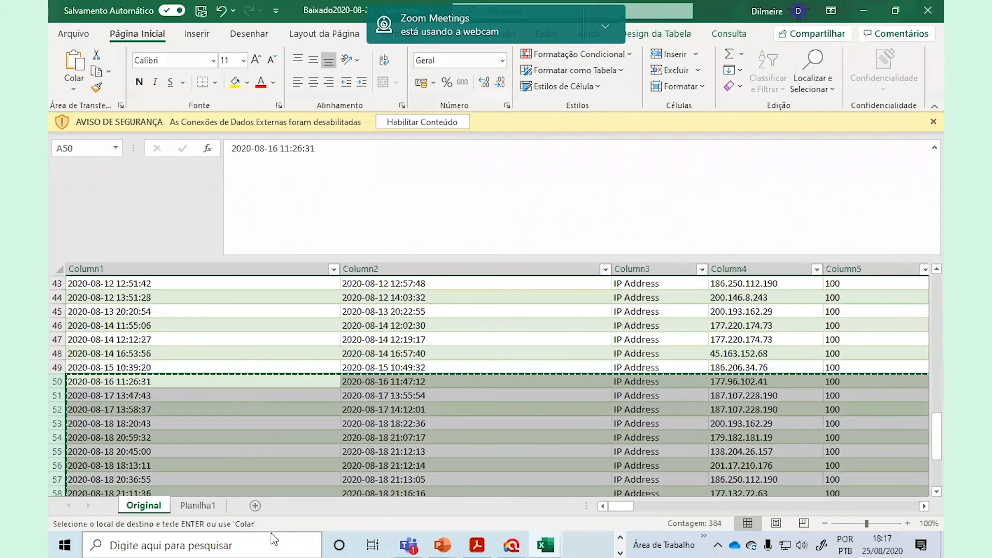
Add a new sheet and paste the copied diary records into it starting at row 2
click(255, 506)
click(60, 294)
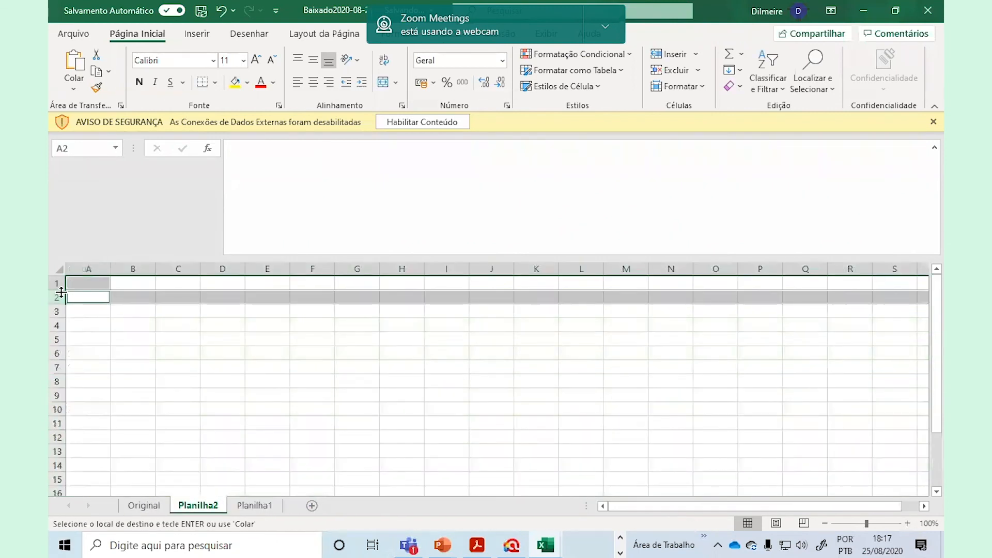
click(61, 299)
key(Return)
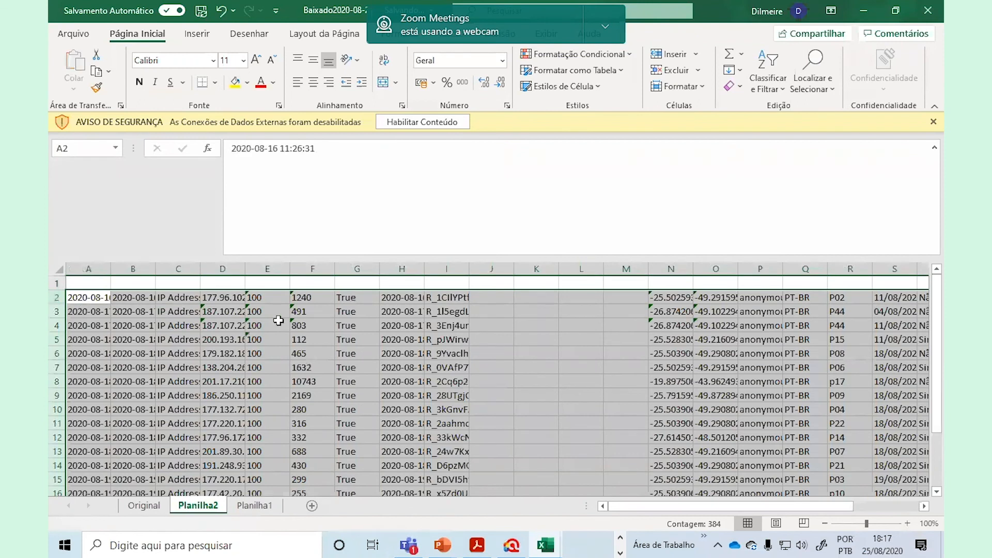
Delete the empty first row of the Planilha2 sheet
click(57, 283)
right_click(57, 283)
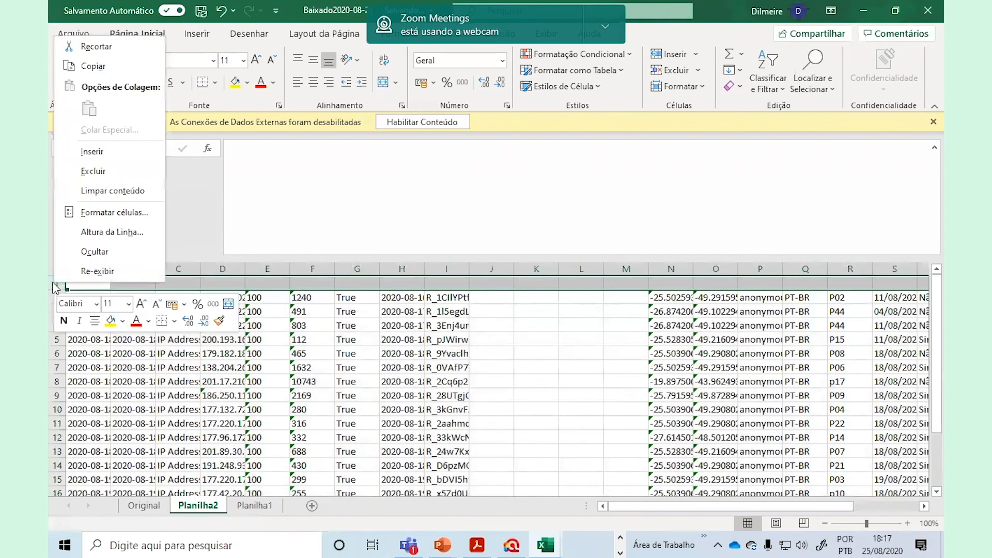
click(103, 168)
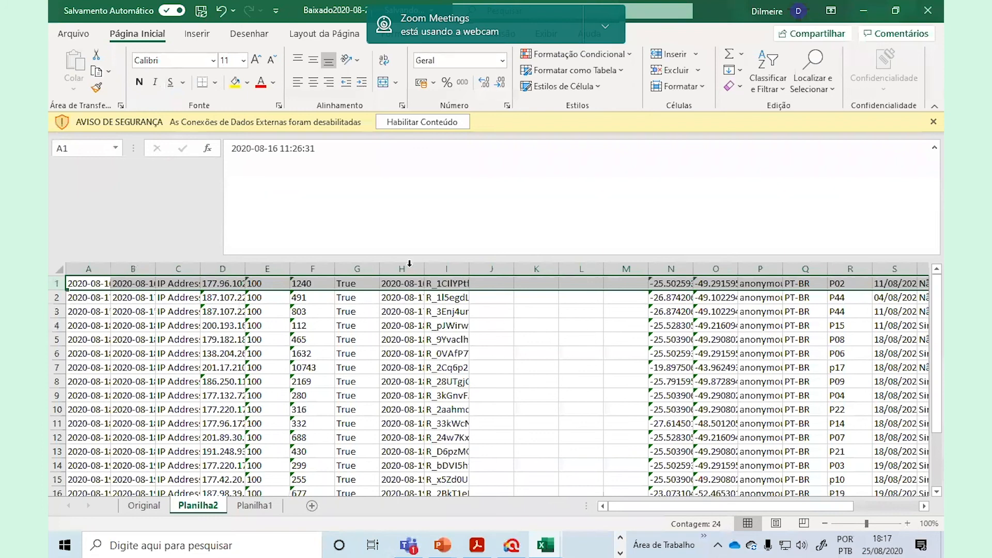
Select columns A to BD of Planilha2 and hide the Zoom webcam notification
click(66, 267)
drag(66, 267, 873, 268)
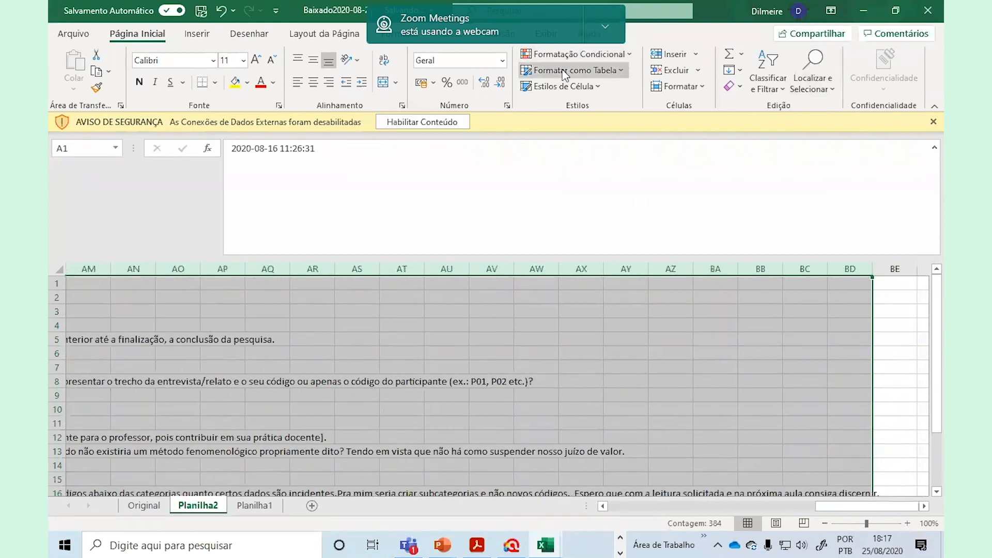
click(604, 27)
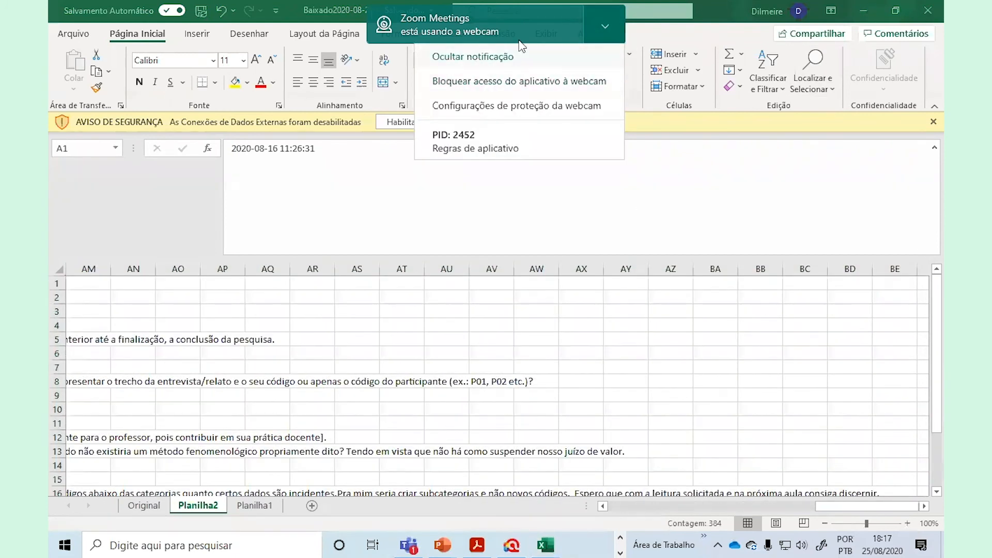
click(528, 57)
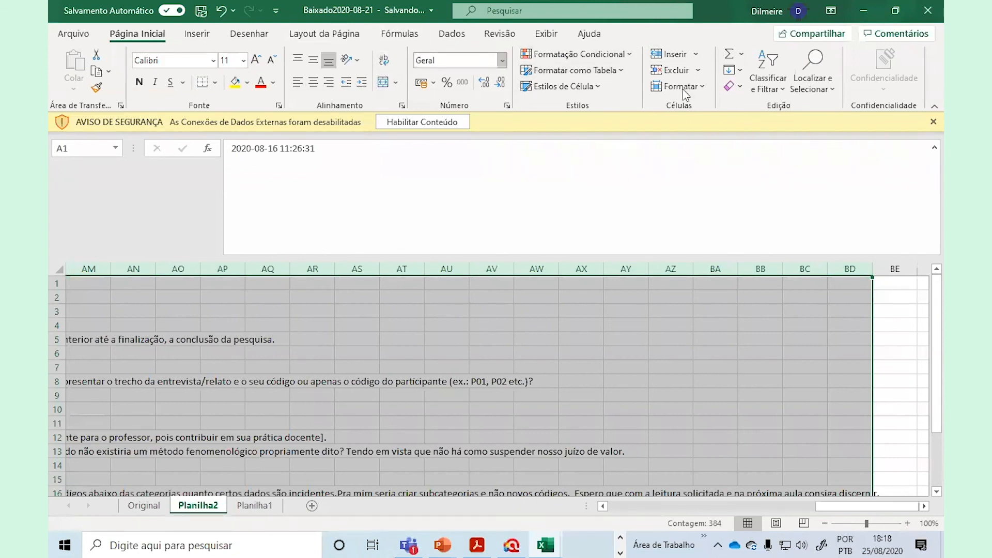
Sort the selected data as having no header row, by Coluna R on cell values in A to Z order
click(448, 40)
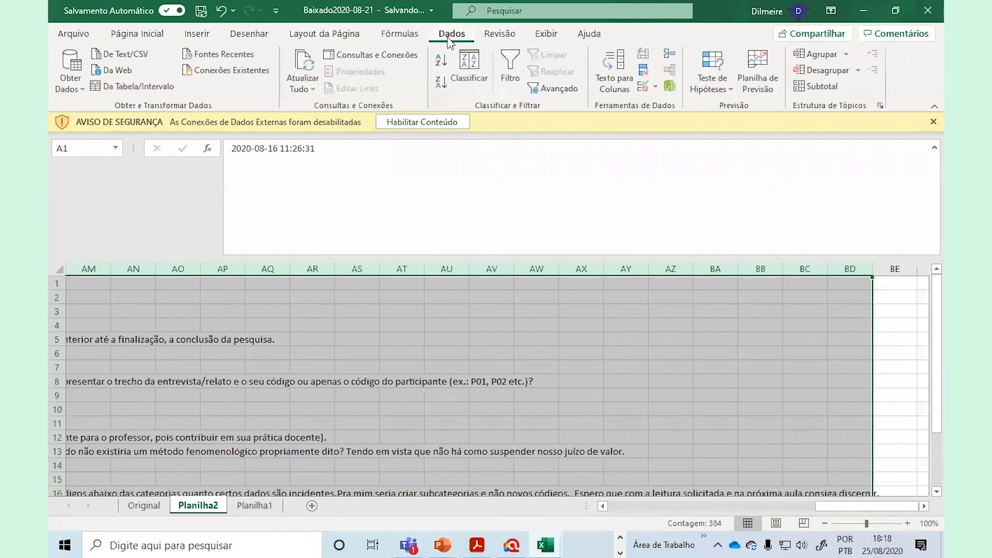
click(474, 77)
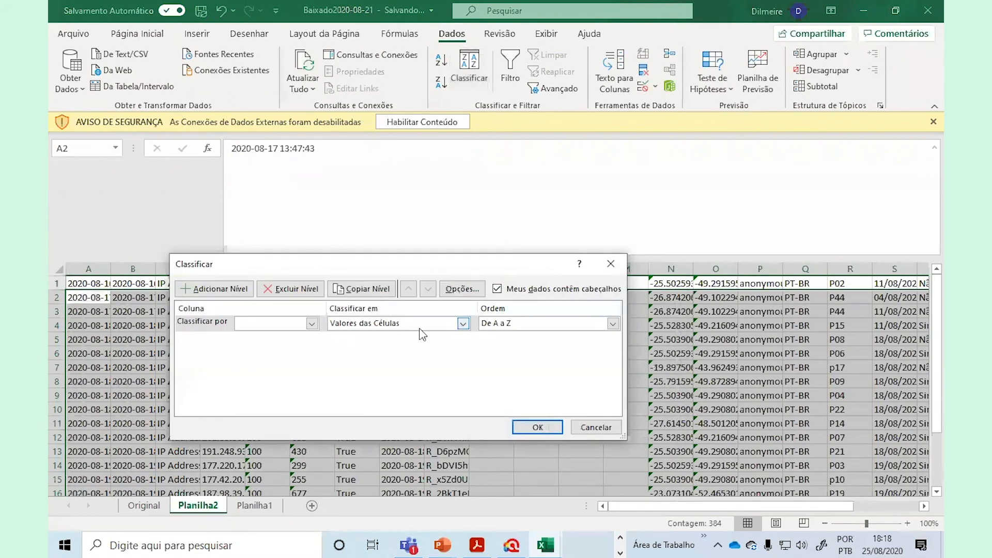
click(312, 323)
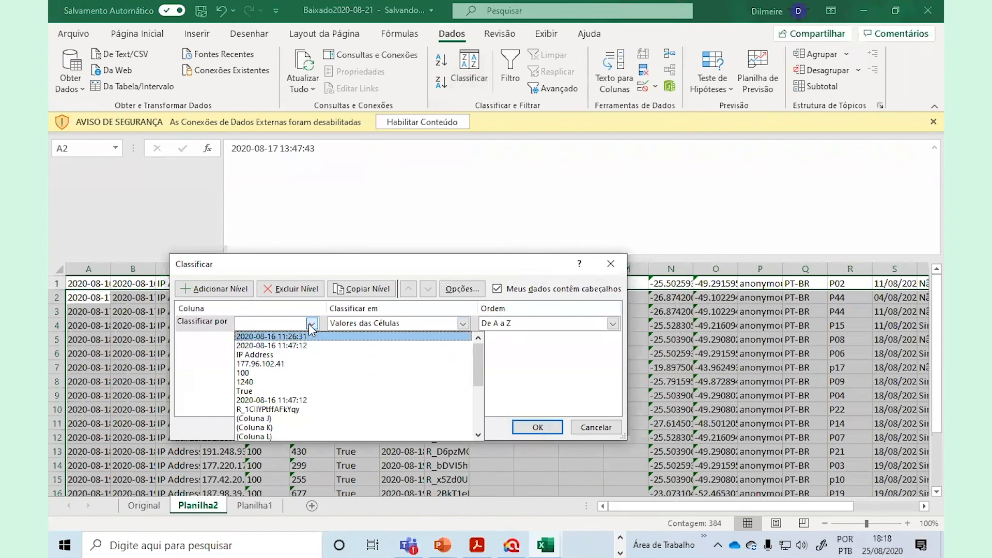
click(312, 325)
click(498, 289)
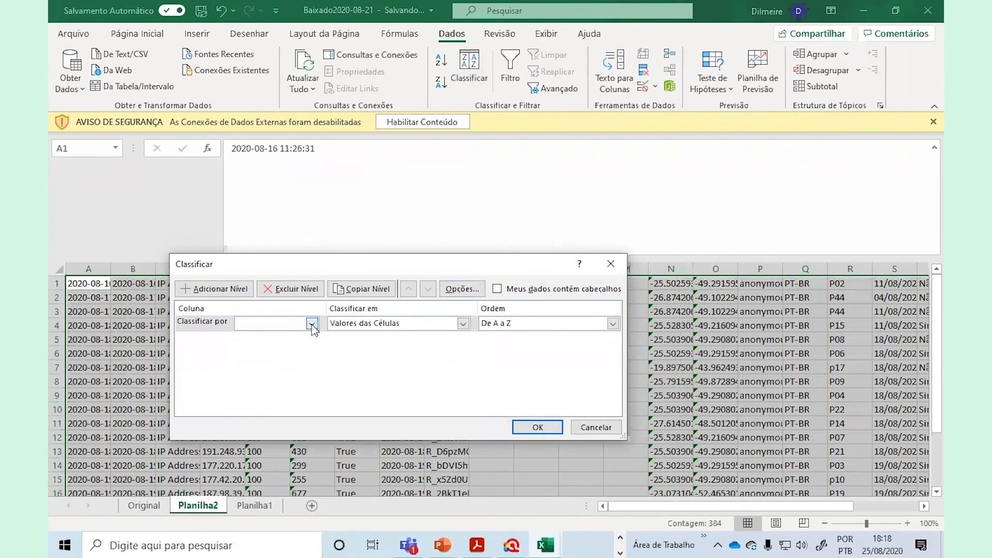
click(312, 323)
scroll(276, 429, down, 2)
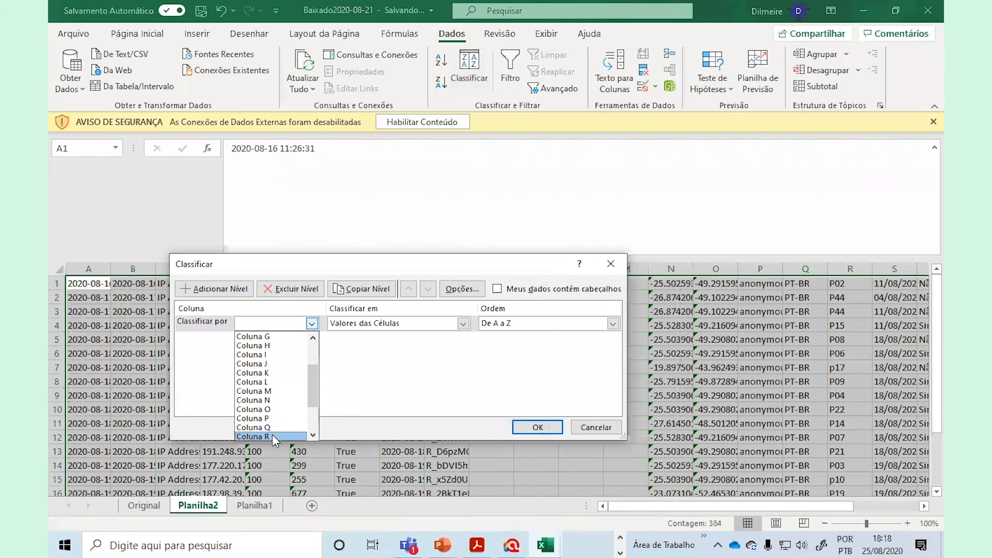
click(272, 436)
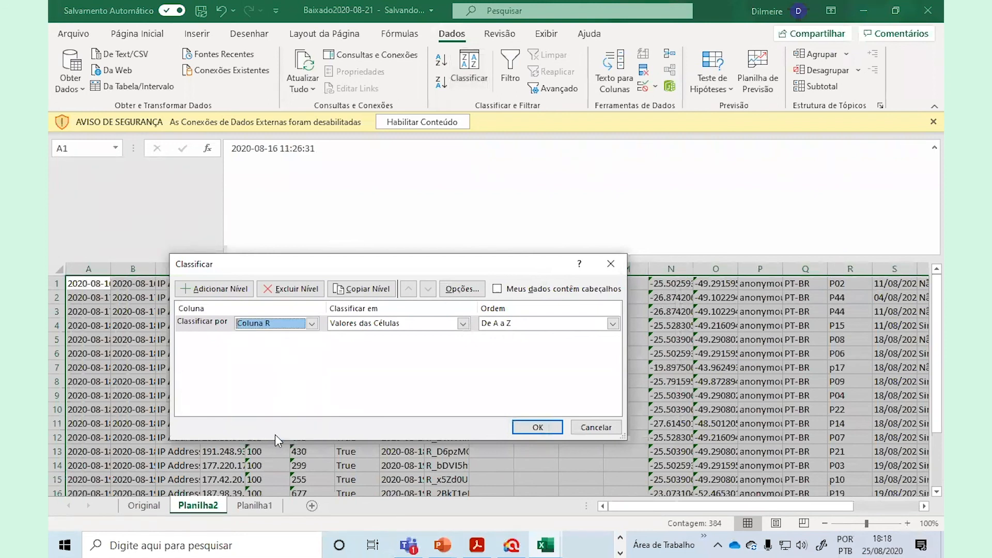
click(538, 428)
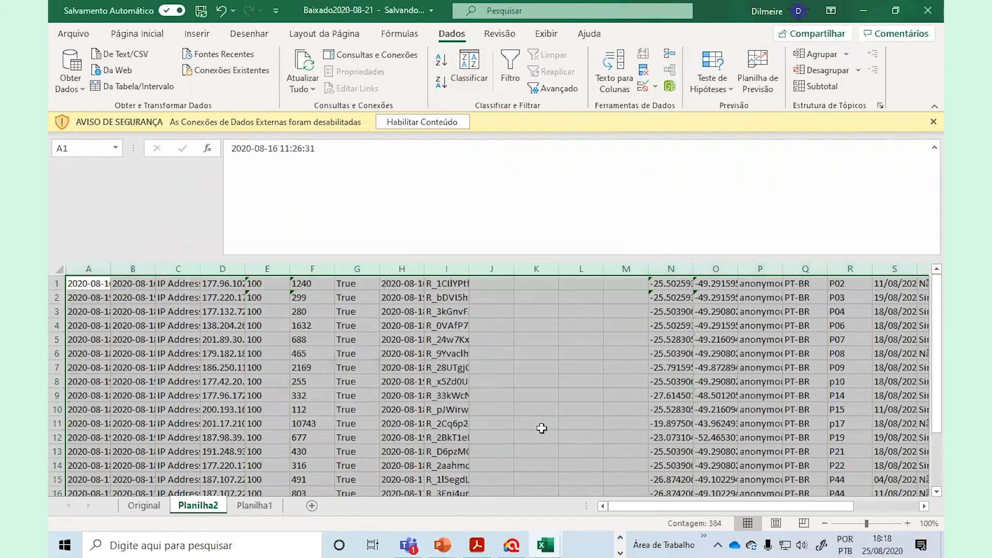
Copy the Sim/Não attendance answers in cells T1 to T16 of Planilha2
click(508, 323)
key(Right)
key(Right)
key(Right)
key(Right)
key(Right)
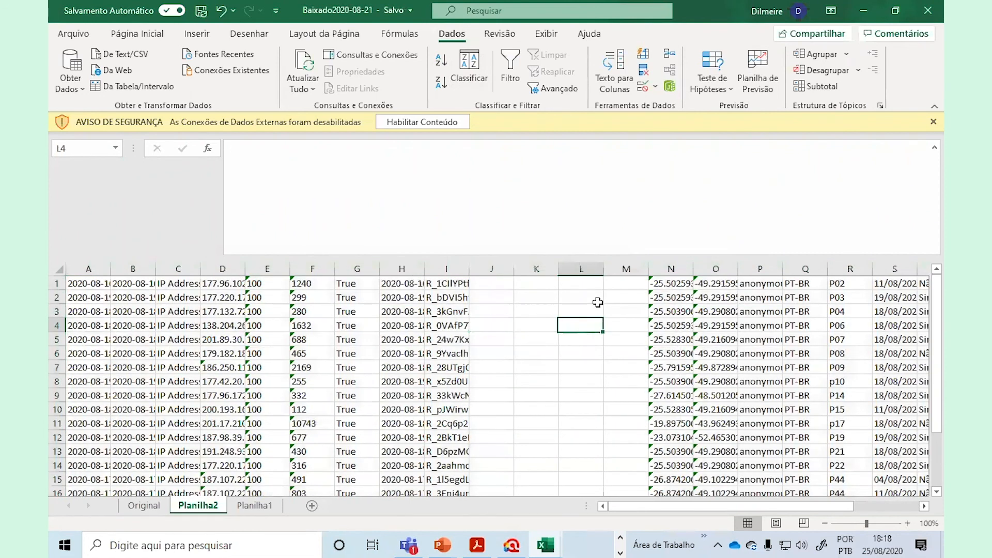
key(Left)
key(Right)
key(Right)
key(Right)
key(Right)
key(Right)
key(Right)
key(Right)
key(Right)
key(Right)
key(Right)
key(Right)
key(Right)
key(Right)
key(Right)
key(Right)
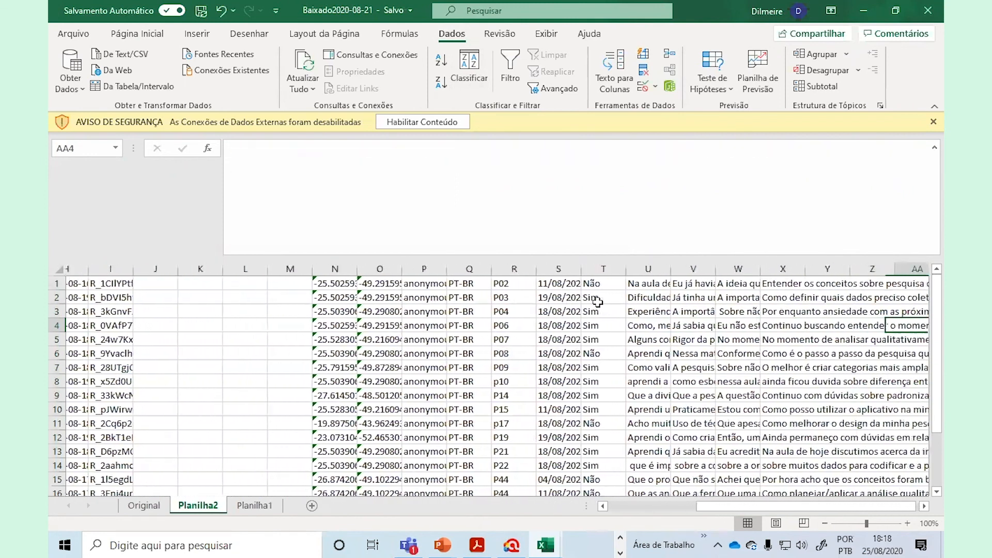
key(Left)
key(Left)
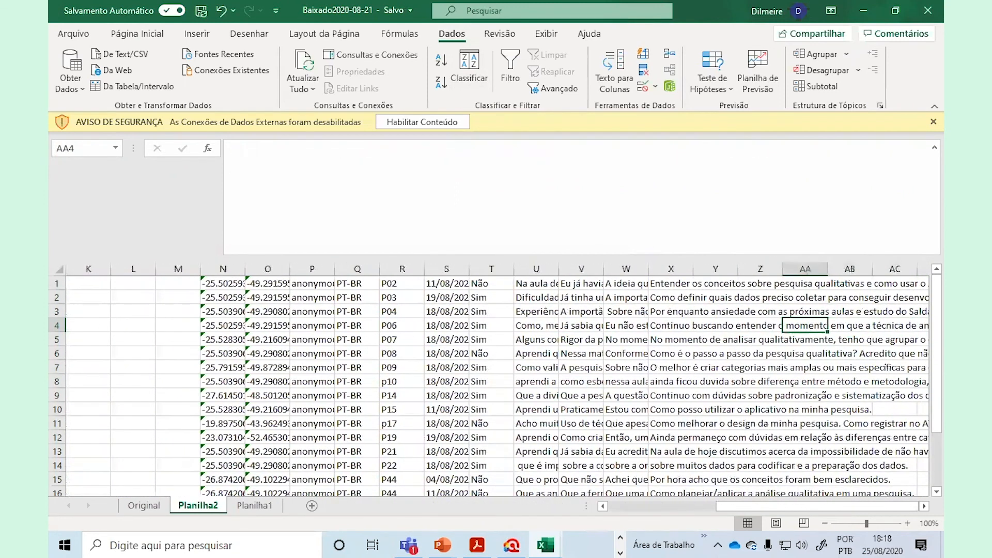
drag(492, 280, 494, 459)
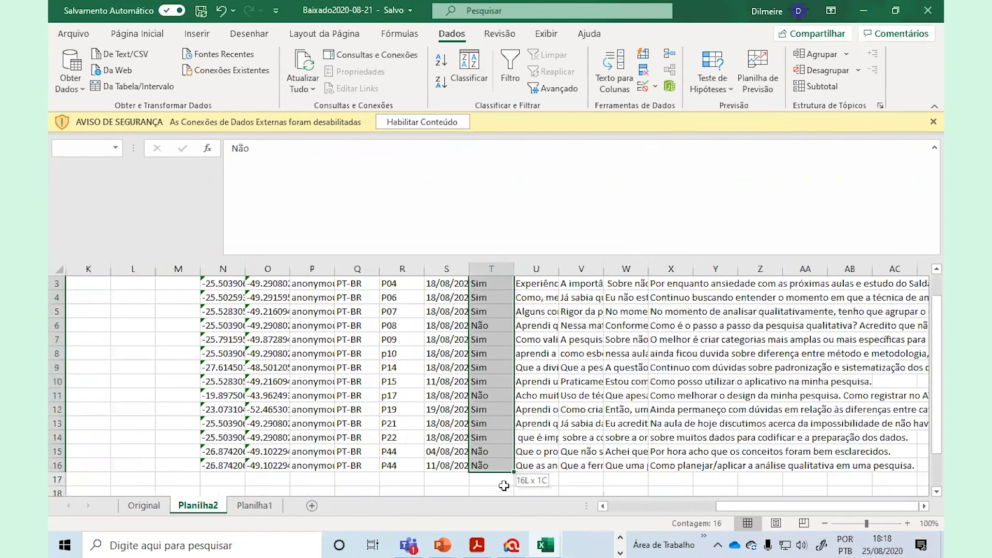
key(ctrl+c)
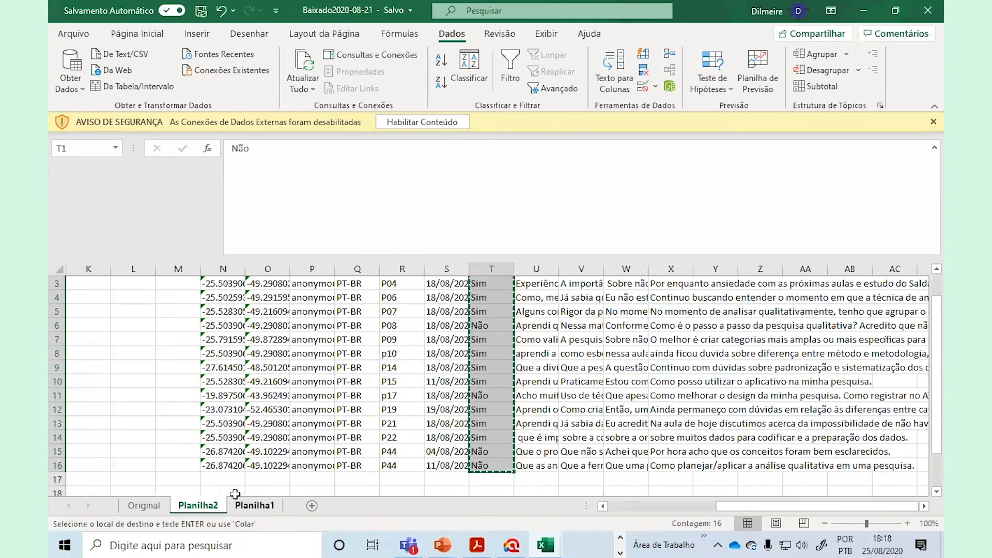
Paste the copied attendance answers into the Presente (S/N) column of Planilha1, starting at cell C2
click(254, 505)
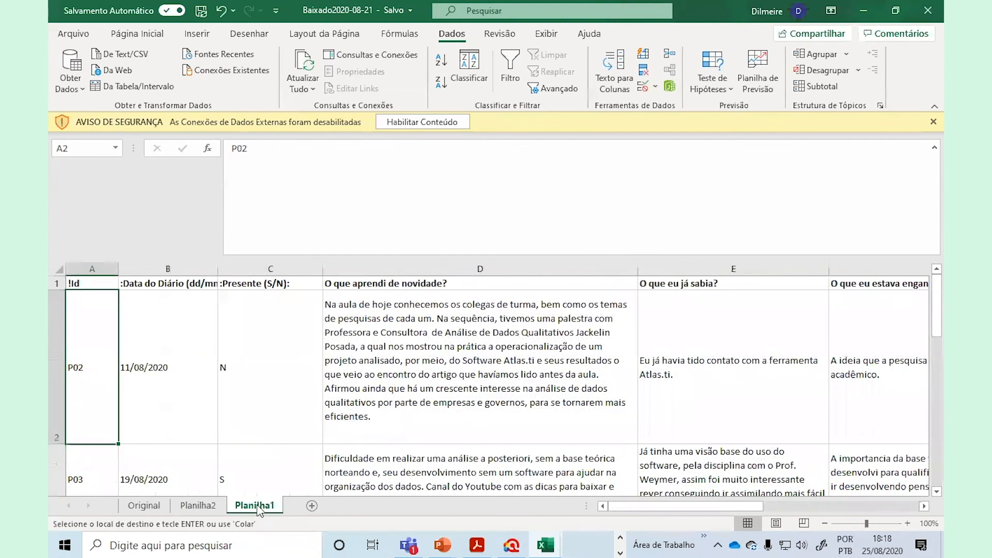
click(253, 299)
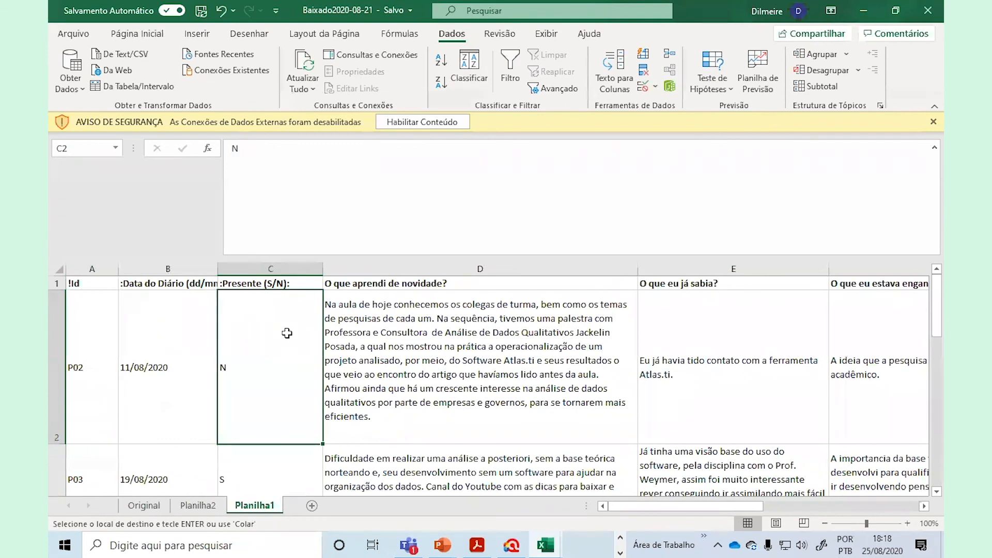
key(ctrl+v)
scroll(303, 406, down, 3)
scroll(303, 406, down, 1)
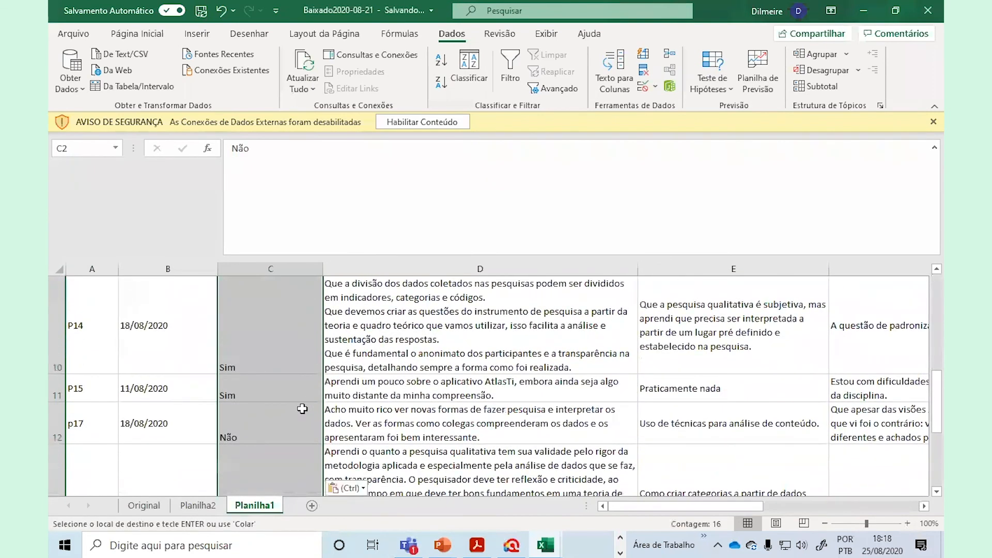
scroll(302, 409, up, 3)
click(301, 429)
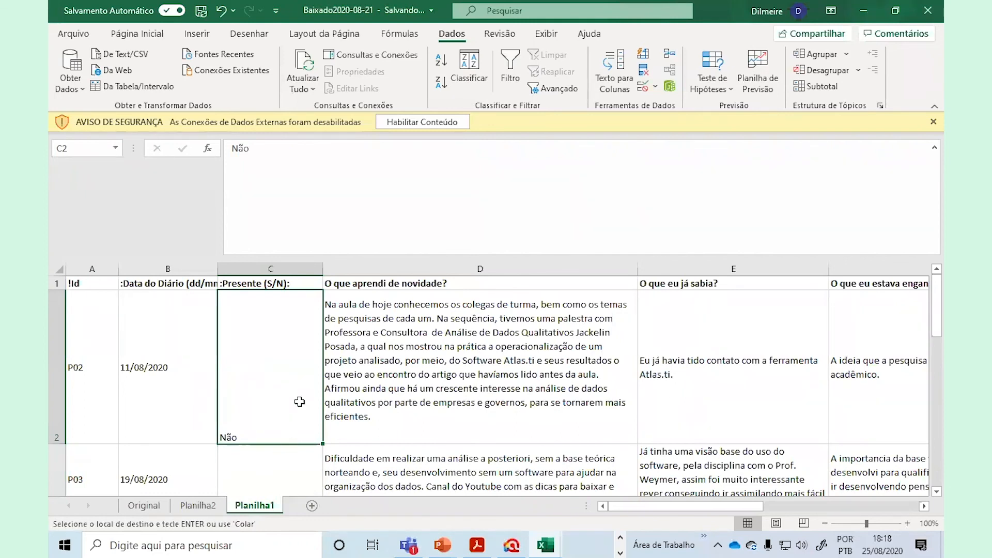
click(284, 472)
click(267, 401)
scroll(264, 441, down, 2)
scroll(250, 354, up, 2)
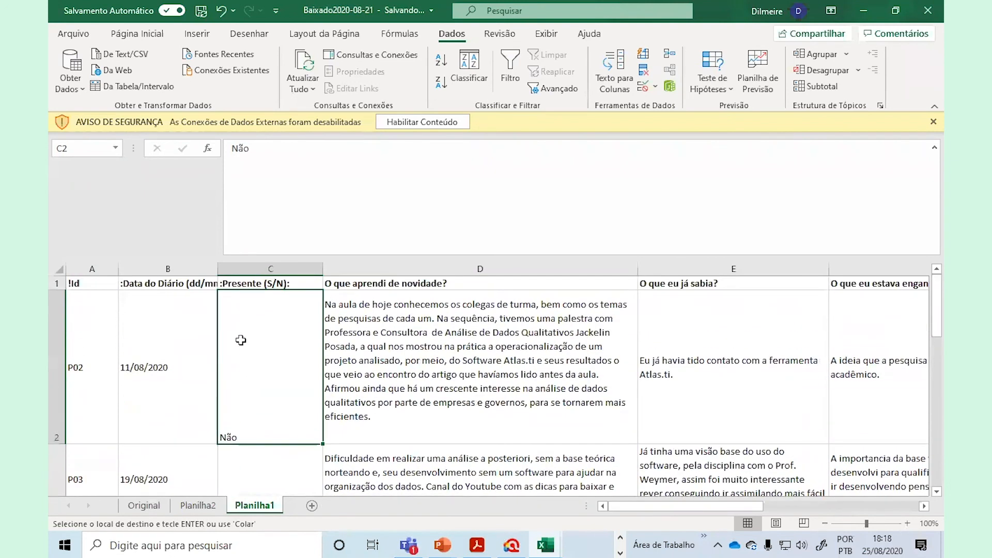
Middle-align the contents of column C vertically on Planilha1
click(270, 269)
click(144, 37)
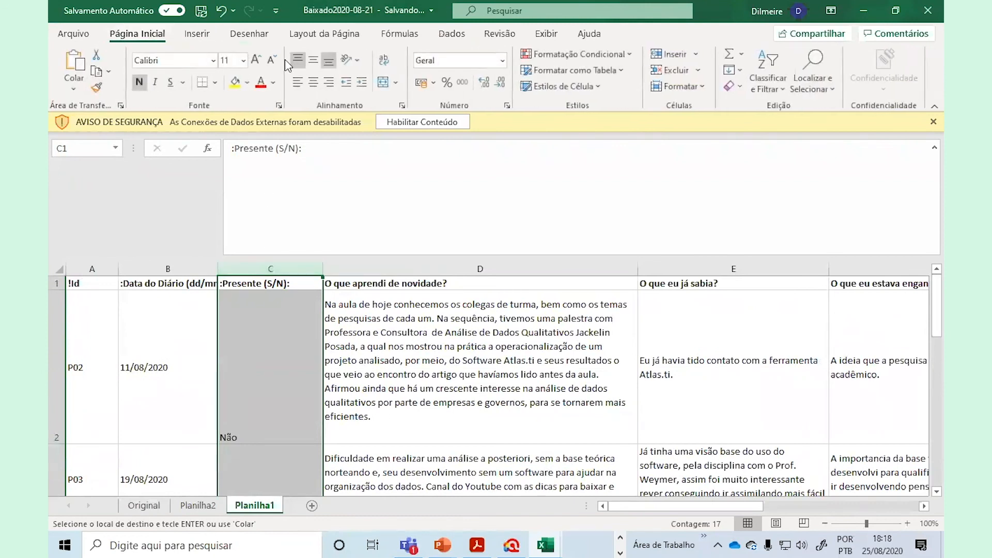
click(313, 60)
click(272, 360)
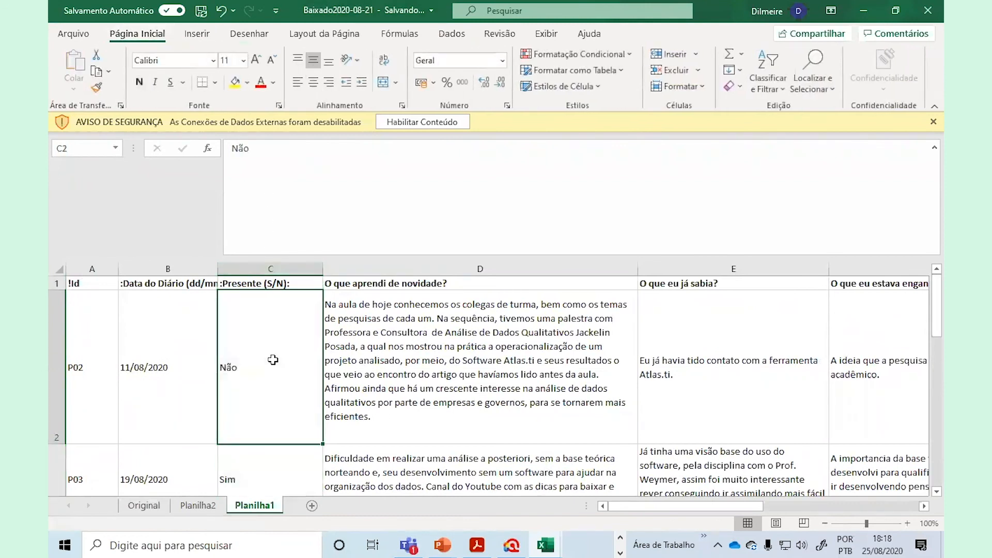
Look through the attendance answers in column C of Planilha1 for the first participants
key(Down)
key(Up)
key(Down)
key(Up)
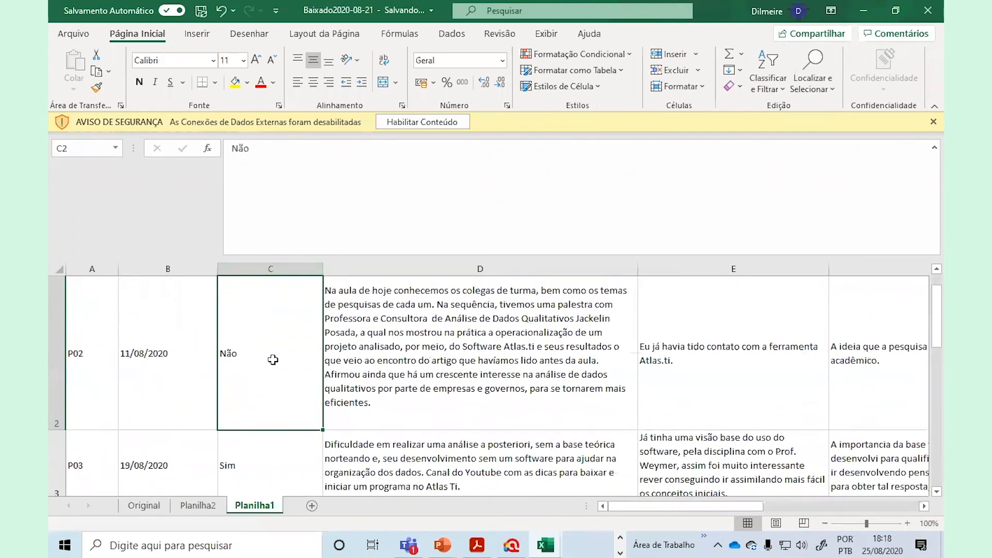
scroll(273, 359, up, 1)
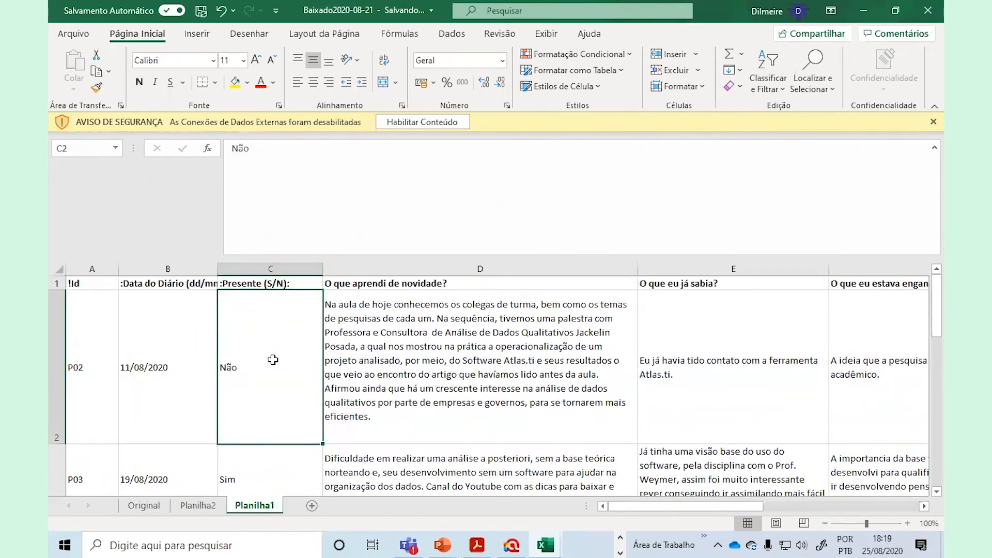
key(Down)
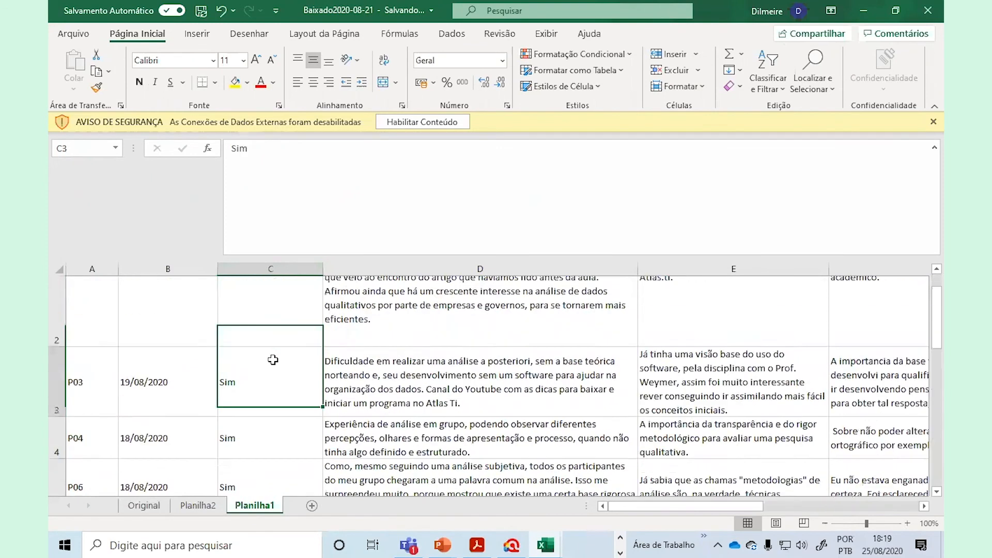
key(Down)
key(Down)
key(Down)
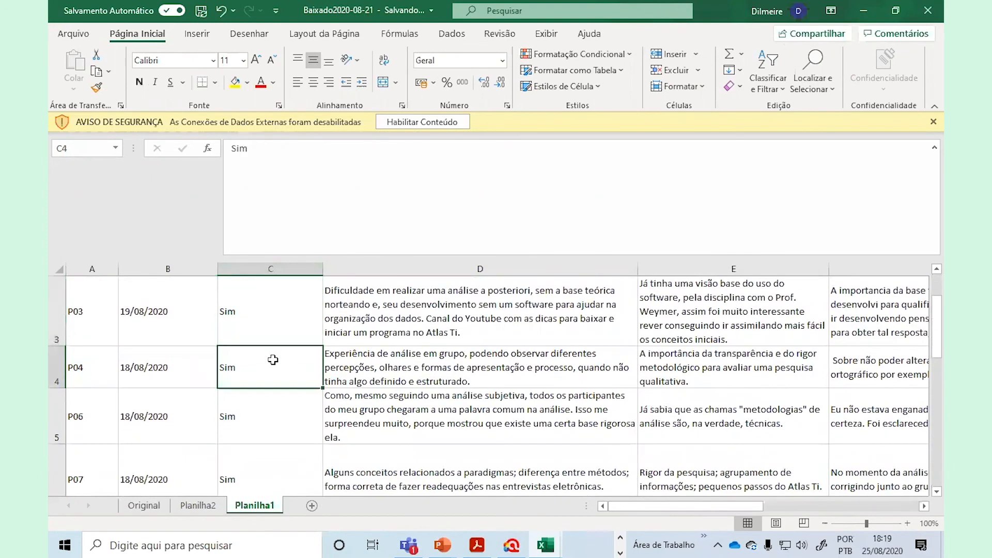
key(Up)
key(Up)
key(Up)
key(Up)
key(Up)
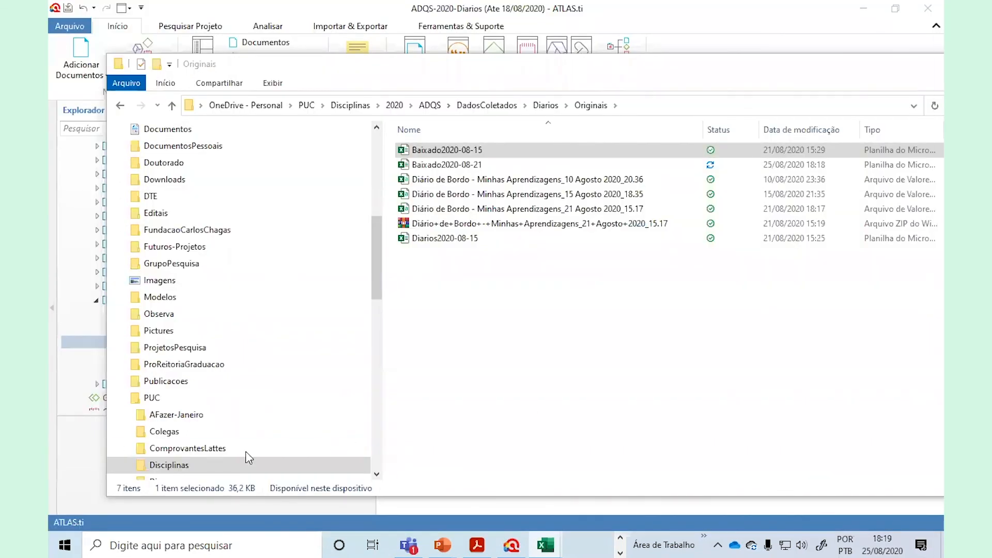
Switch to the ADQS-2020-Diarios project in ATLAS.ti, look over the document groups in the Explorer, and open the Document Manager
click(516, 543)
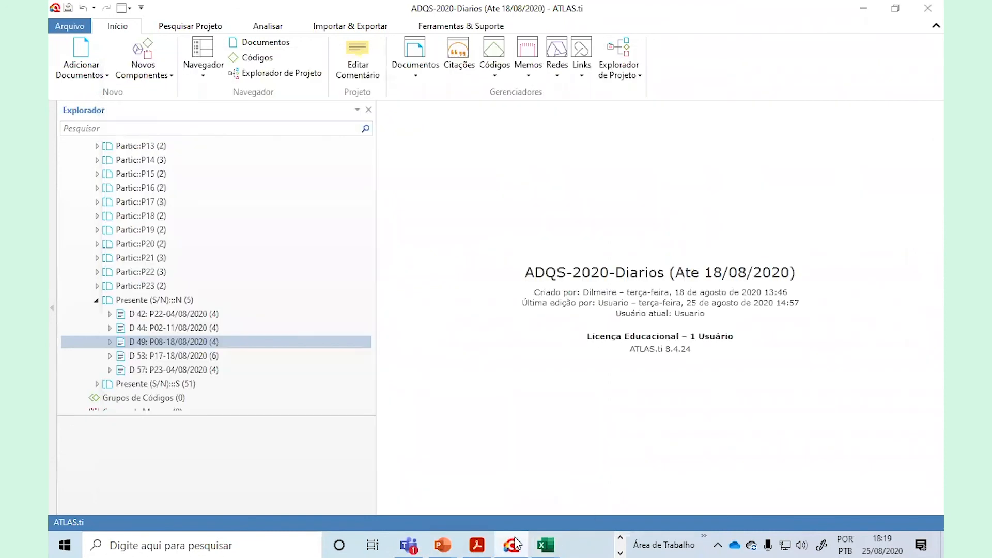
scroll(217, 315, up, 6)
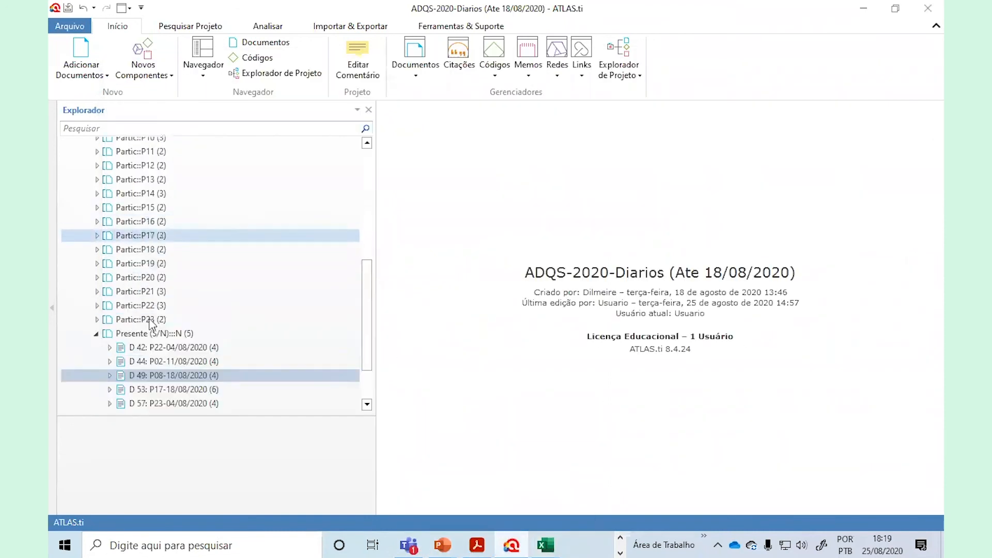
scroll(258, 313, down, 5)
scroll(284, 308, down, 2)
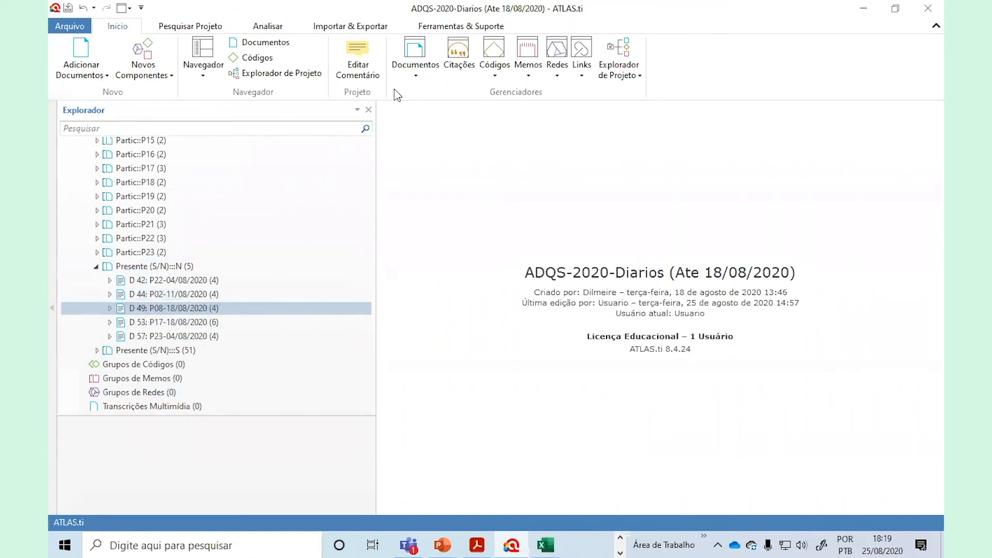
drag(376, 158, 251, 180)
click(411, 61)
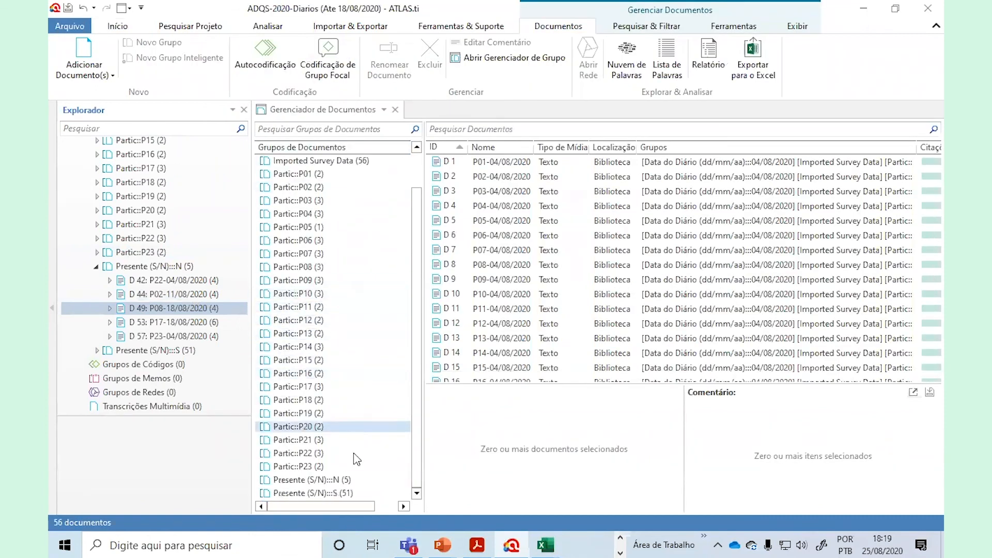
Filter the document list by the Presente (S/N):::S group, then by the Presente (S/N):::N group, to compare their documents
click(329, 493)
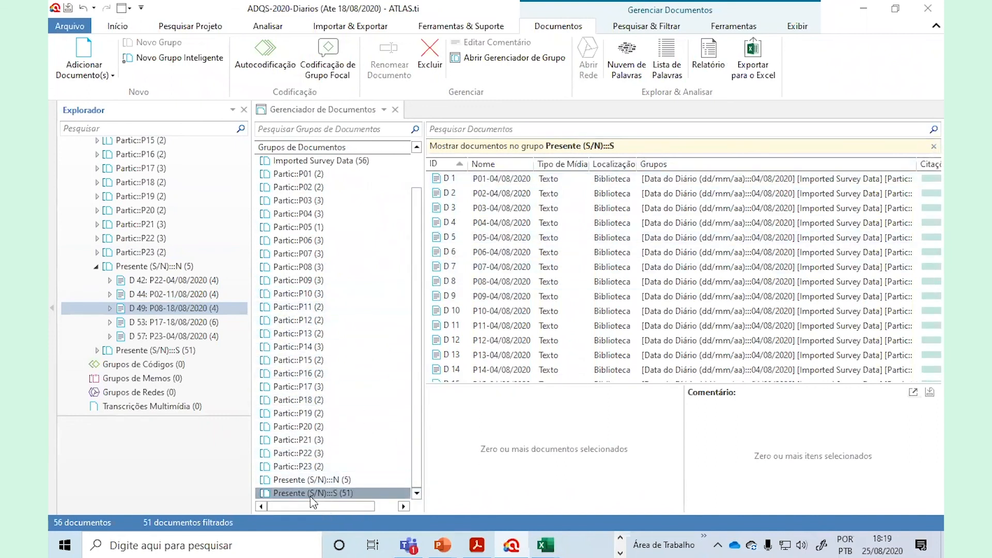
click(309, 479)
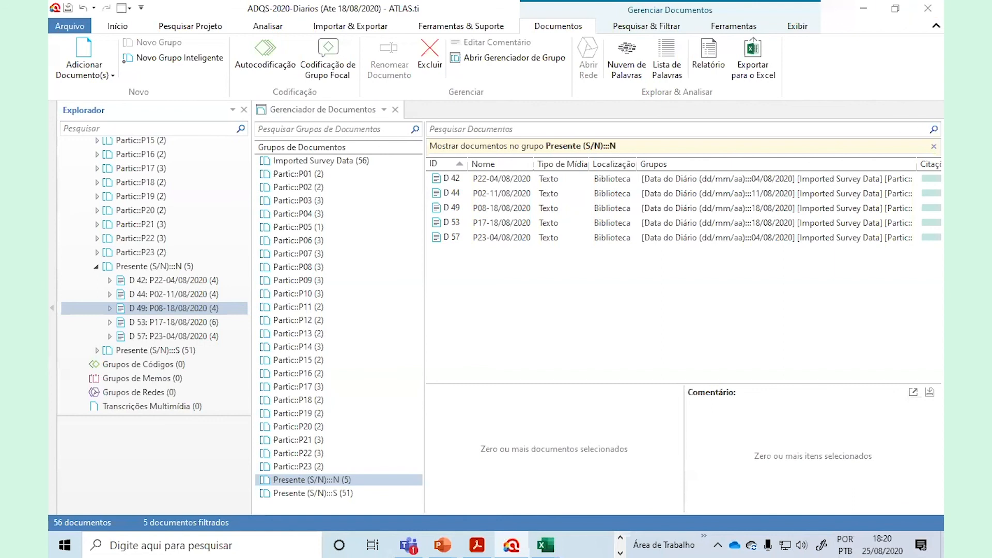
key(alt+Tab)
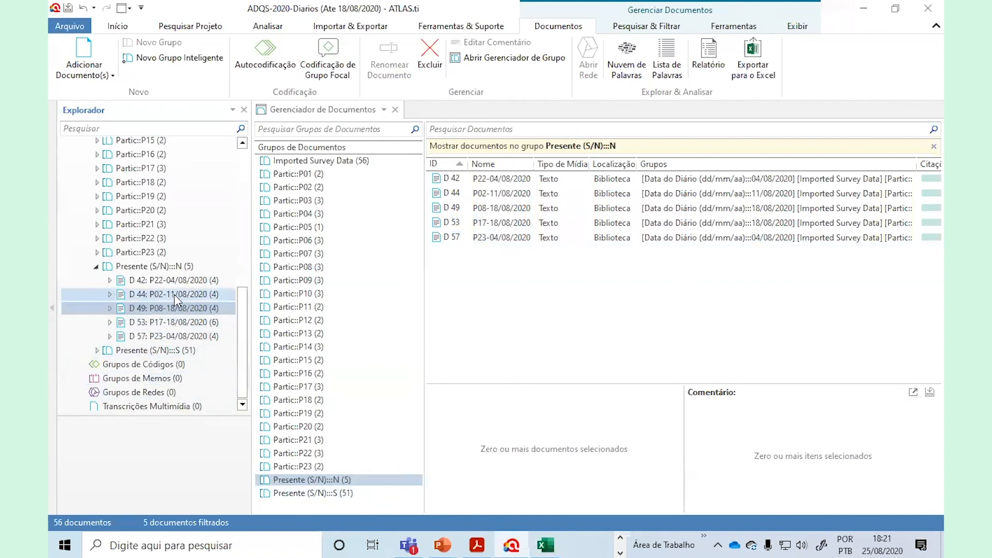
Open the Presente (S/N):::S group in the Document Group Manager and add document P08-18/08/2020 to it
scroll(171, 290, up, 1)
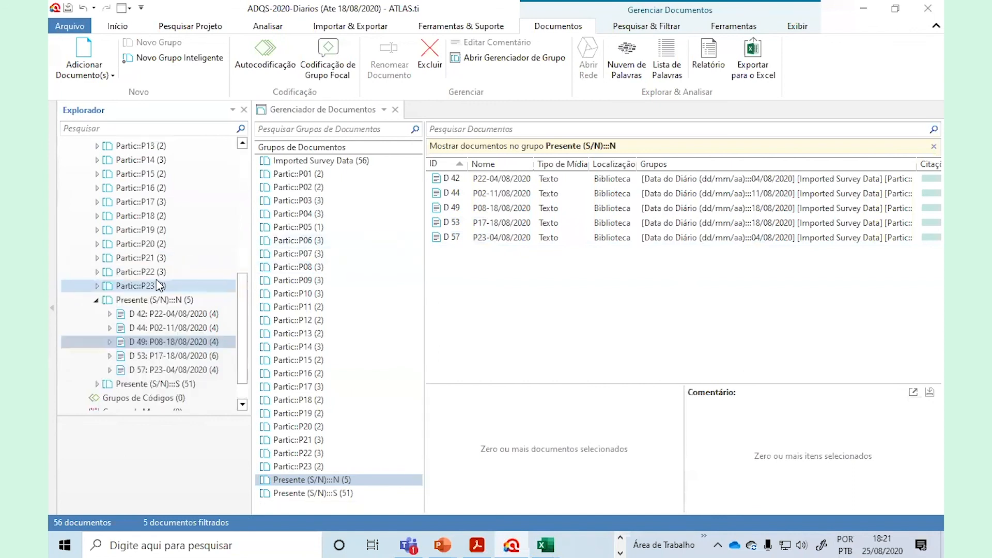
scroll(191, 332, down, 1)
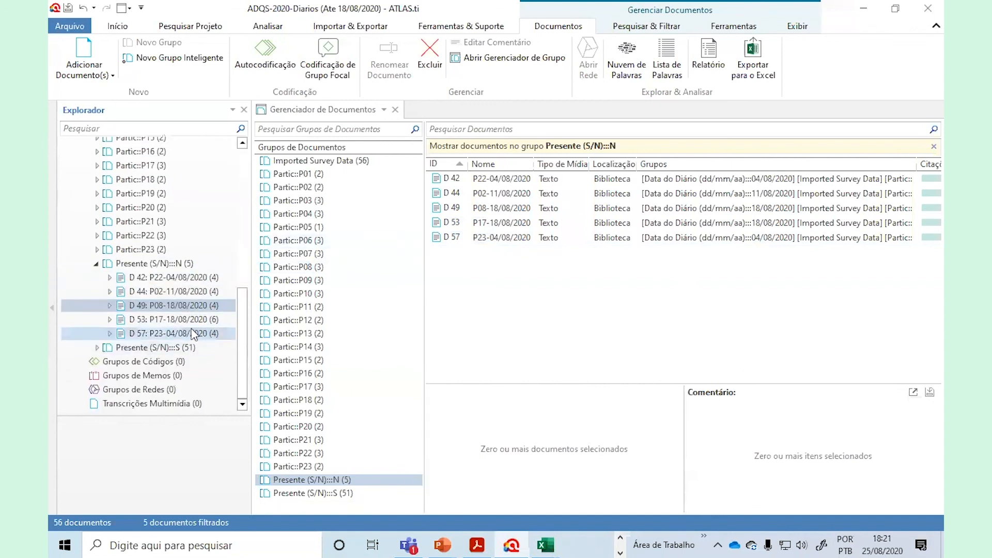
click(149, 353)
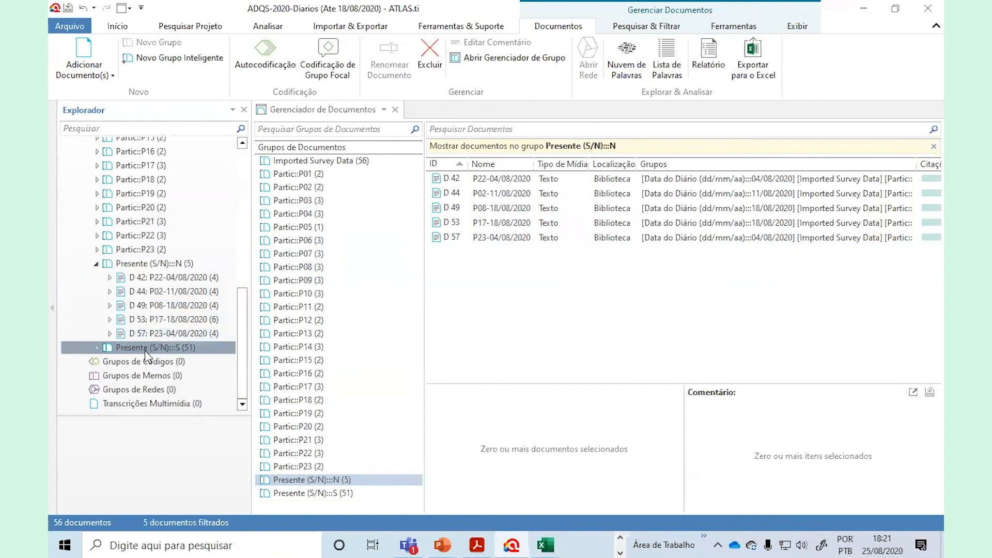
double_click(153, 353)
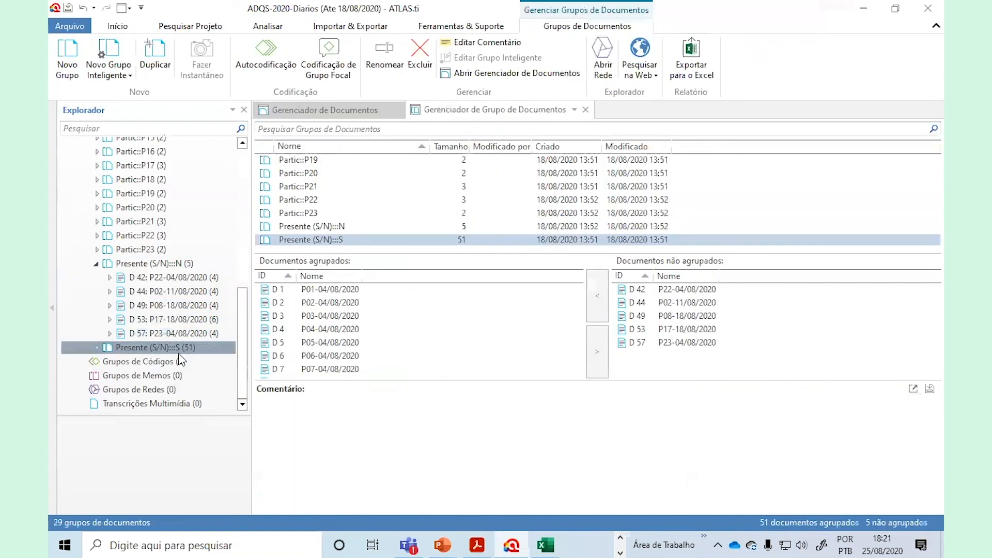
scroll(369, 320, down, 15)
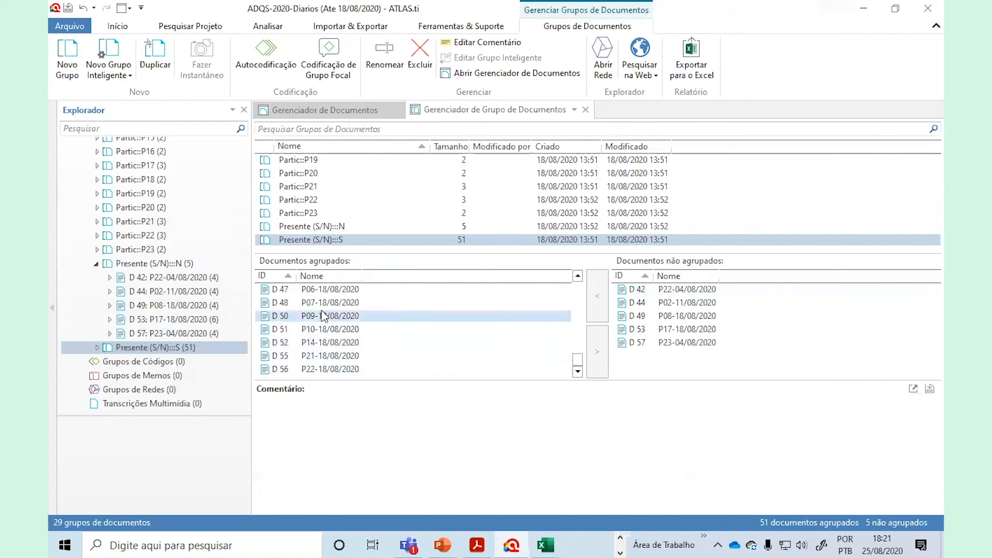
click(687, 315)
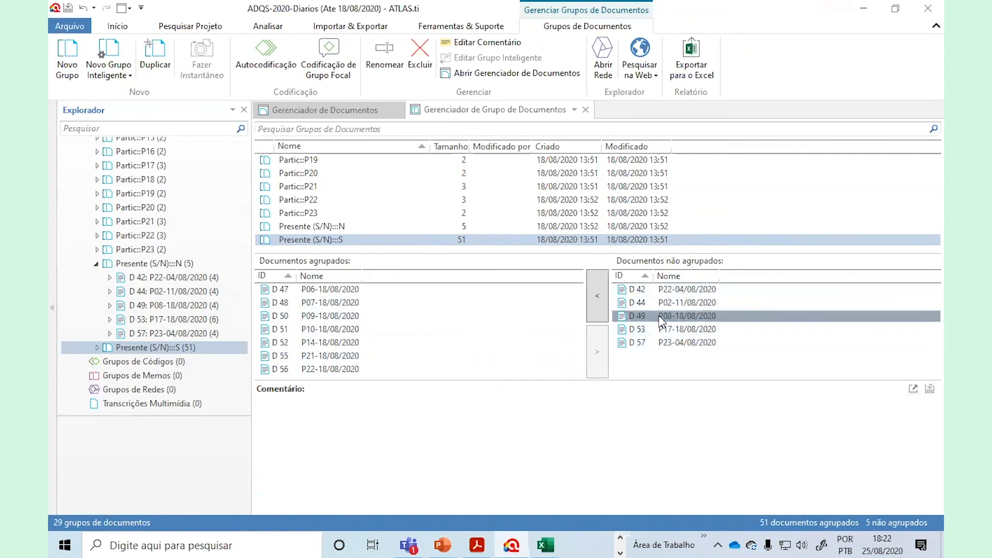
click(597, 311)
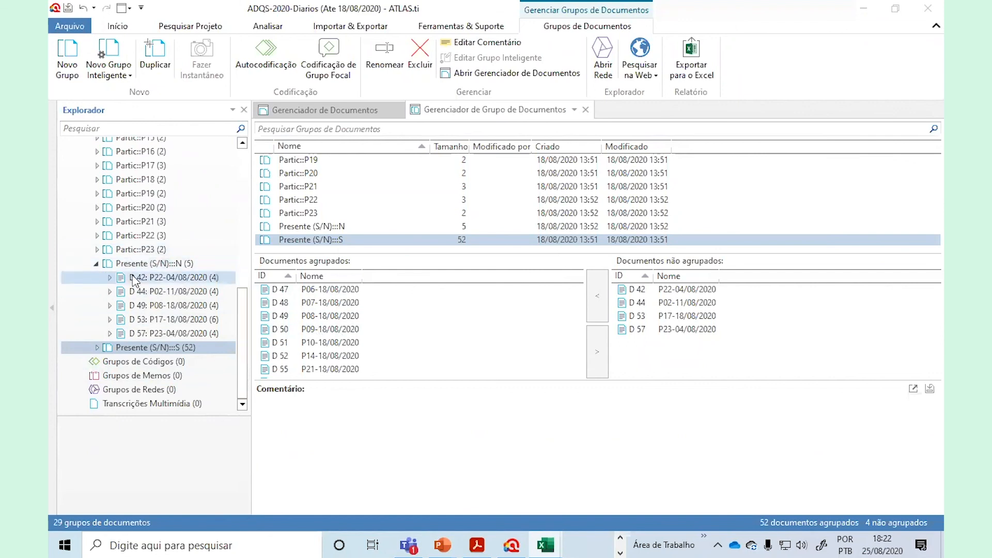
Look through the documents grouped under Presente (S/N):::S, especially the 18/08/2020 diaries, and compare them with the ungrouped ones
click(126, 263)
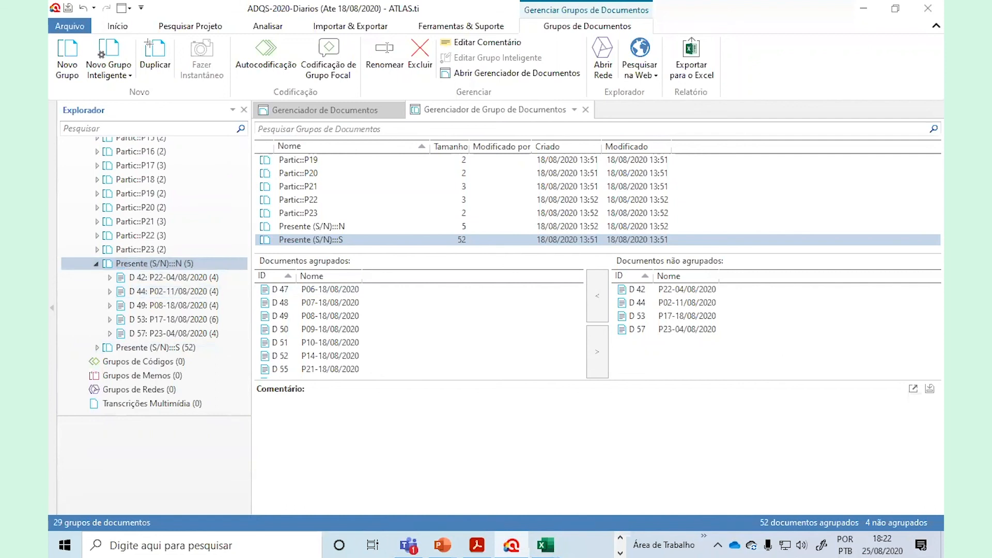
click(123, 350)
scroll(401, 321, up, 2)
scroll(376, 312, up, 1)
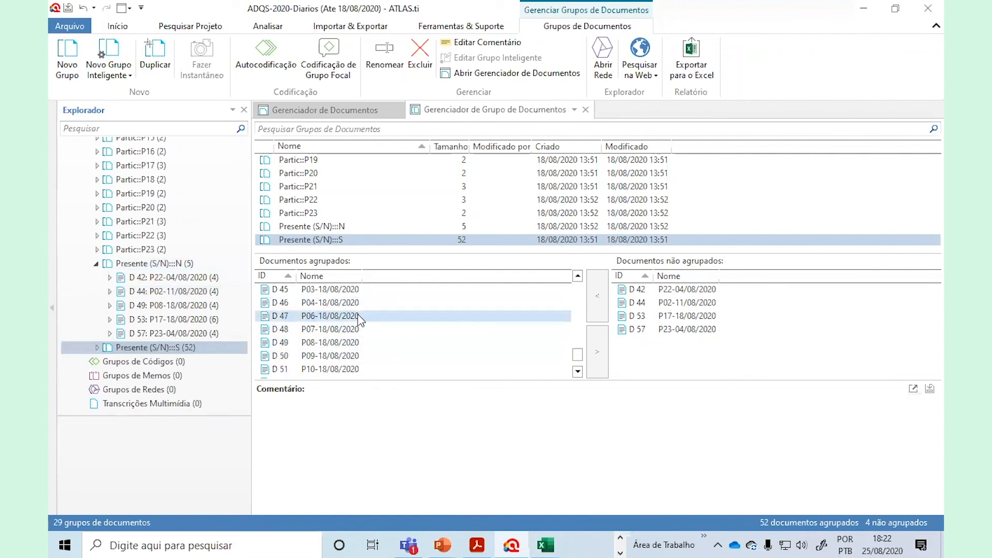
scroll(342, 315, down, 3)
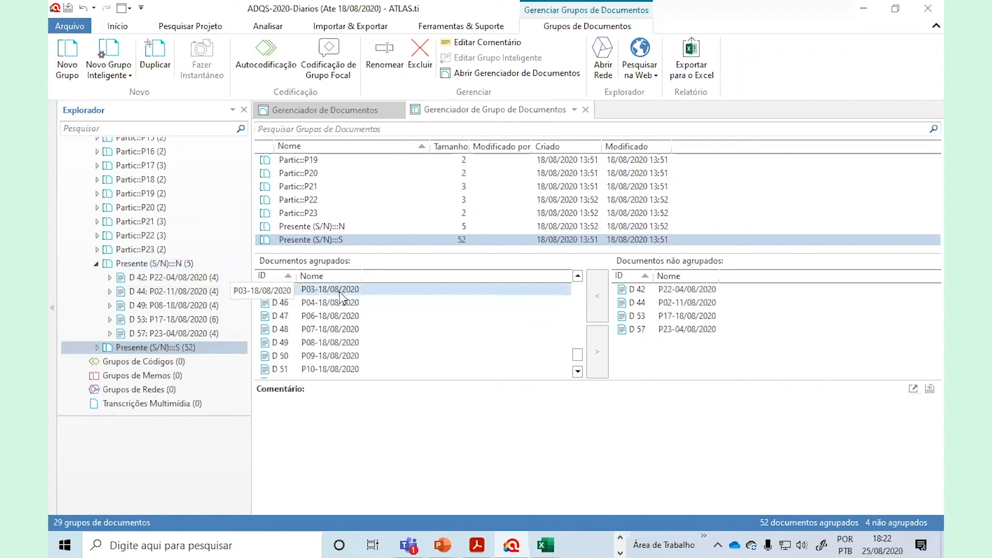
scroll(342, 300, up, 1)
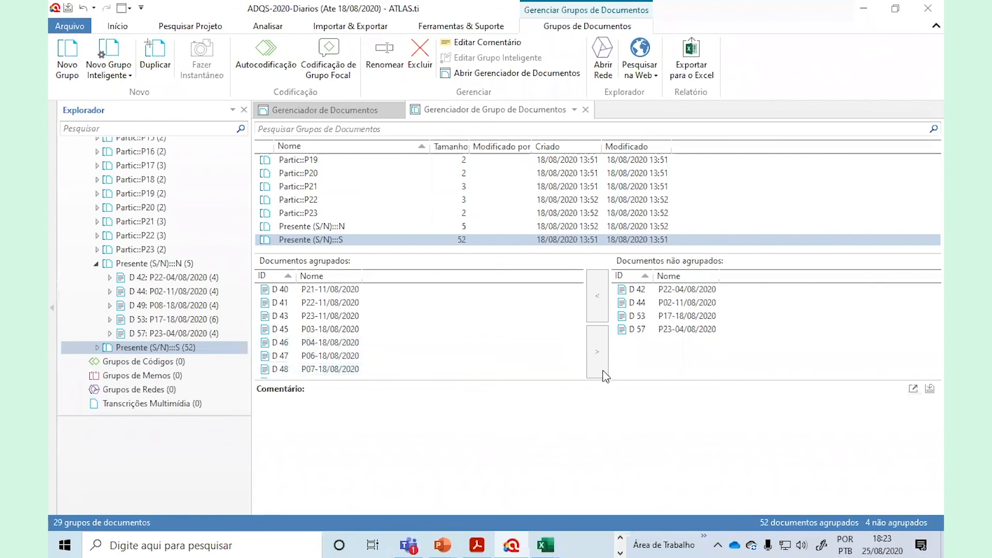
click(577, 371)
click(578, 371)
click(578, 371)
click(577, 371)
click(577, 371)
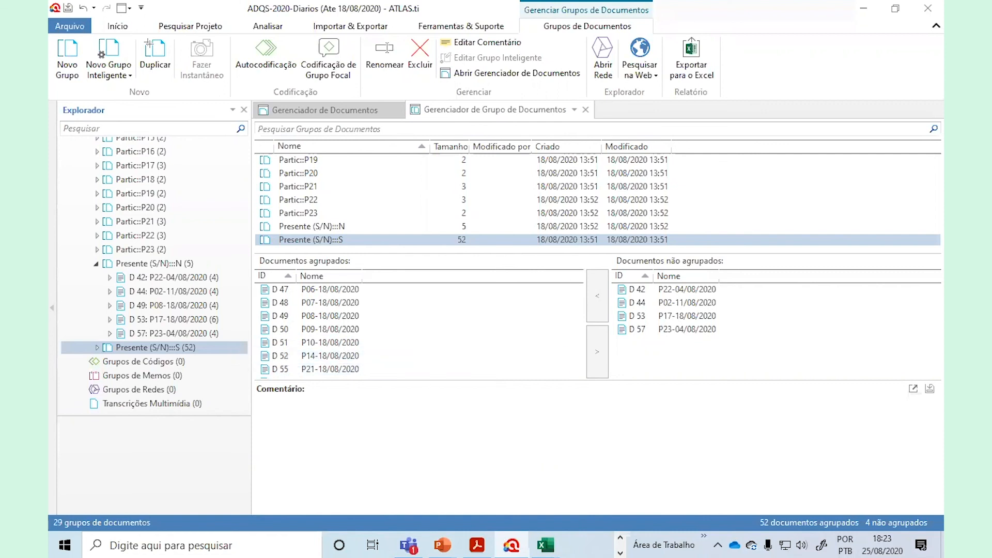
click(545, 545)
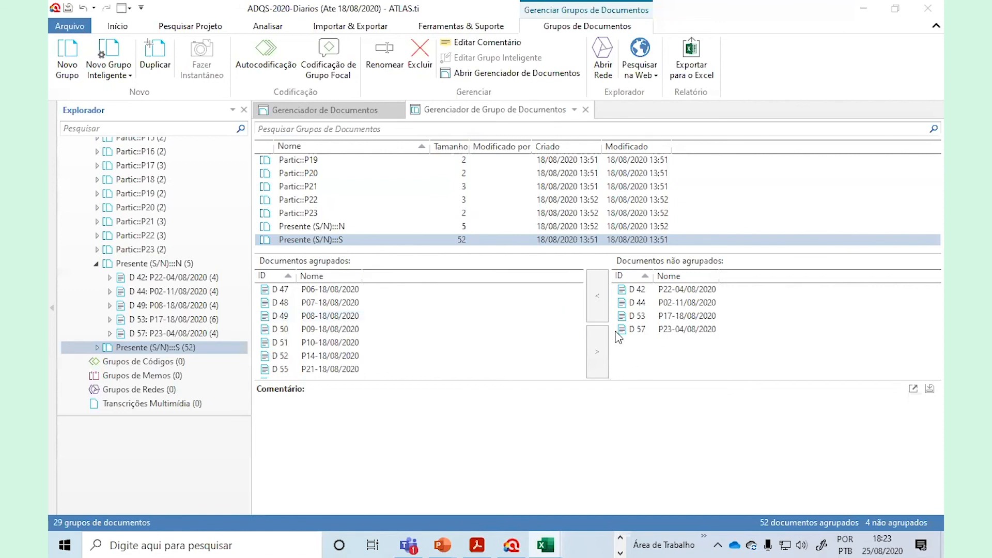
scroll(426, 336, up, 3)
scroll(414, 330, up, 3)
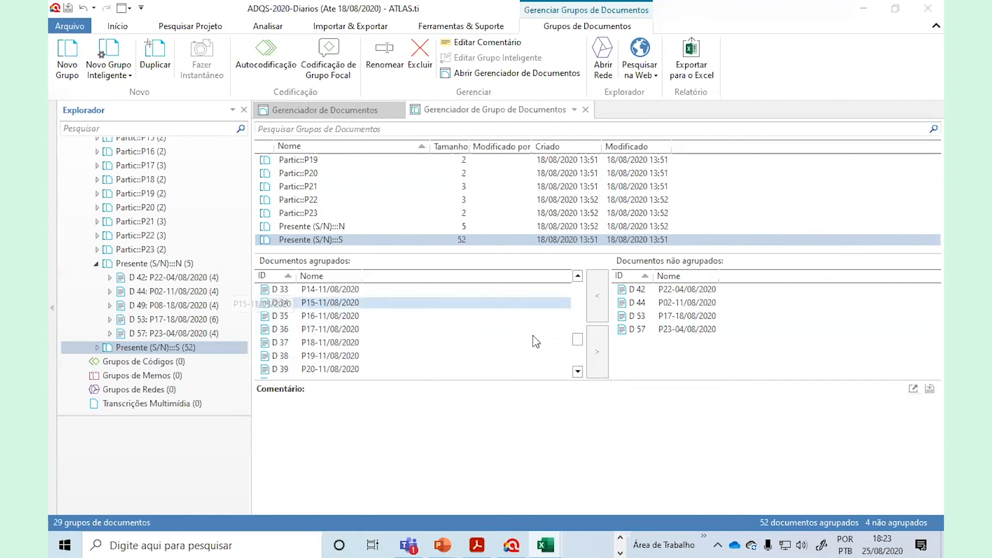
double_click(577, 372)
click(576, 374)
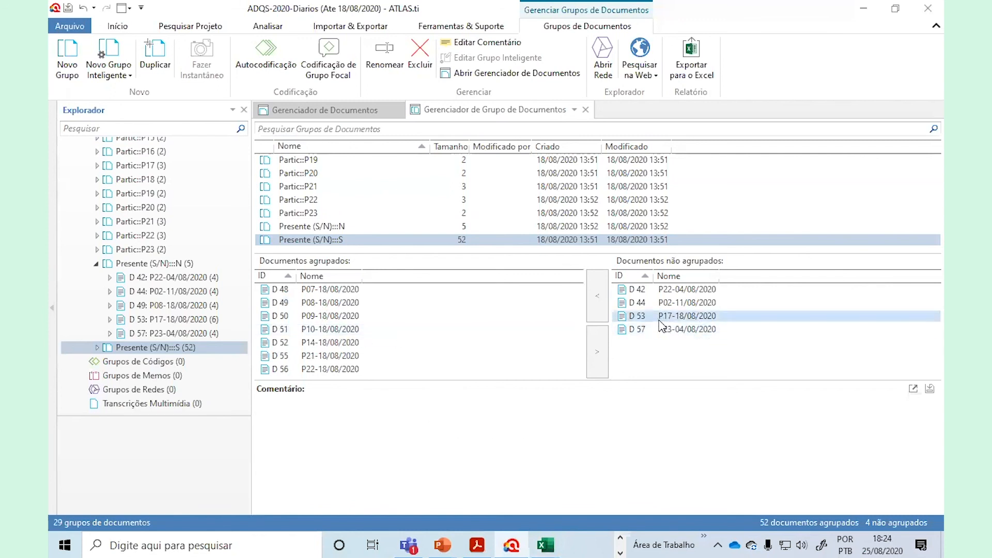
Add document P17-18/08/2020 to the Presente (S/N):::S group and remove it from Presente (S/N):::N
click(703, 317)
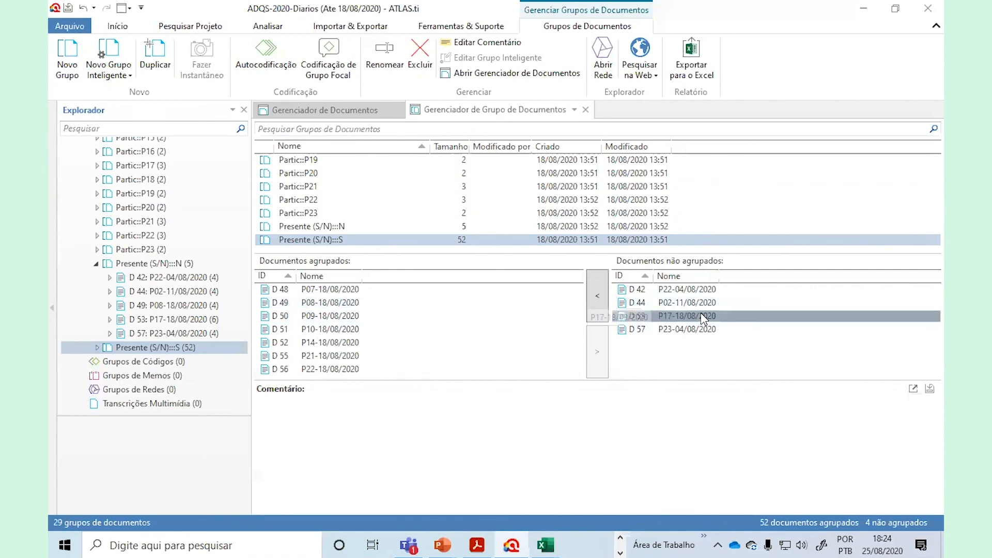
click(598, 308)
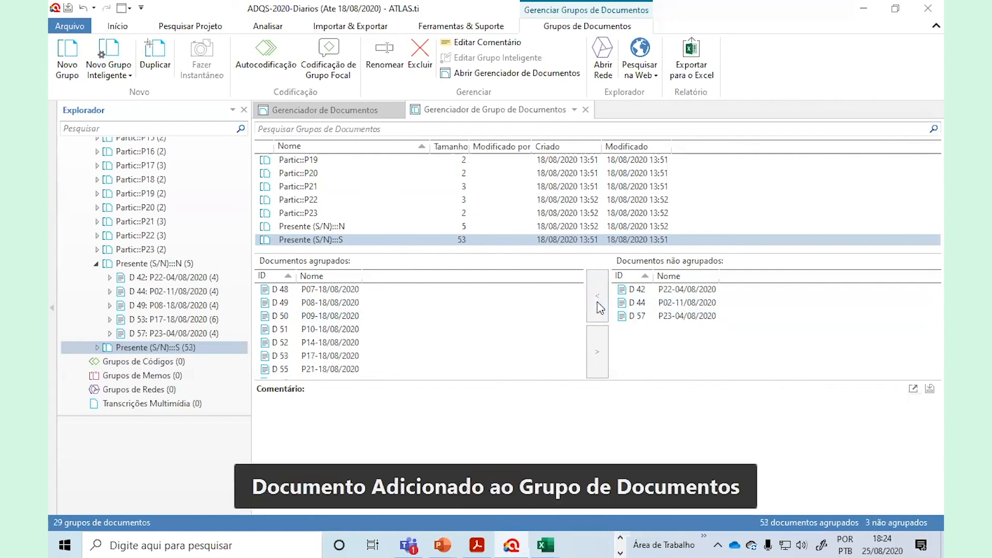
click(329, 228)
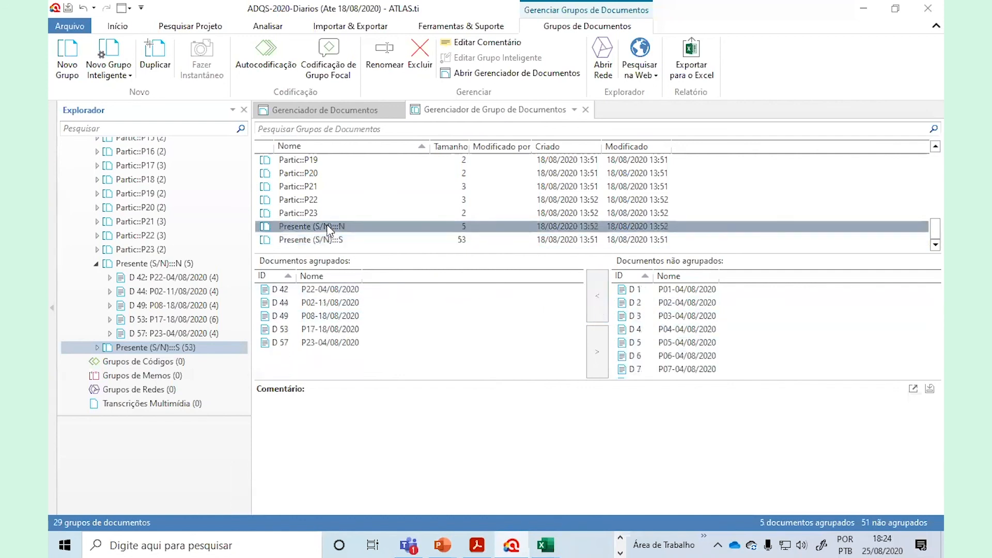
click(334, 329)
click(599, 353)
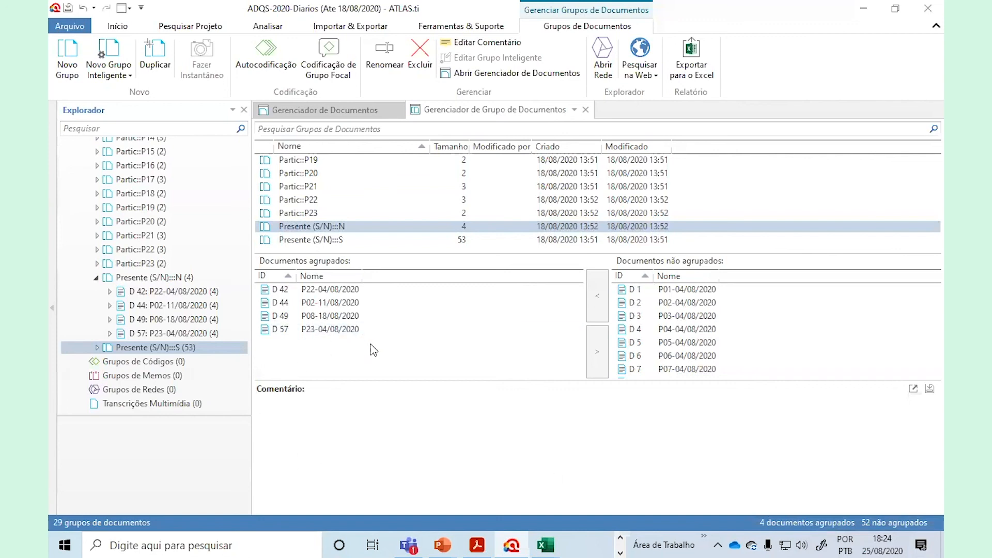
Review the members of Presente (S/N):::N, then go through the full list of documents grouped under Presente (S/N):::S
scroll(703, 351, down, 2)
scroll(718, 360, up, 2)
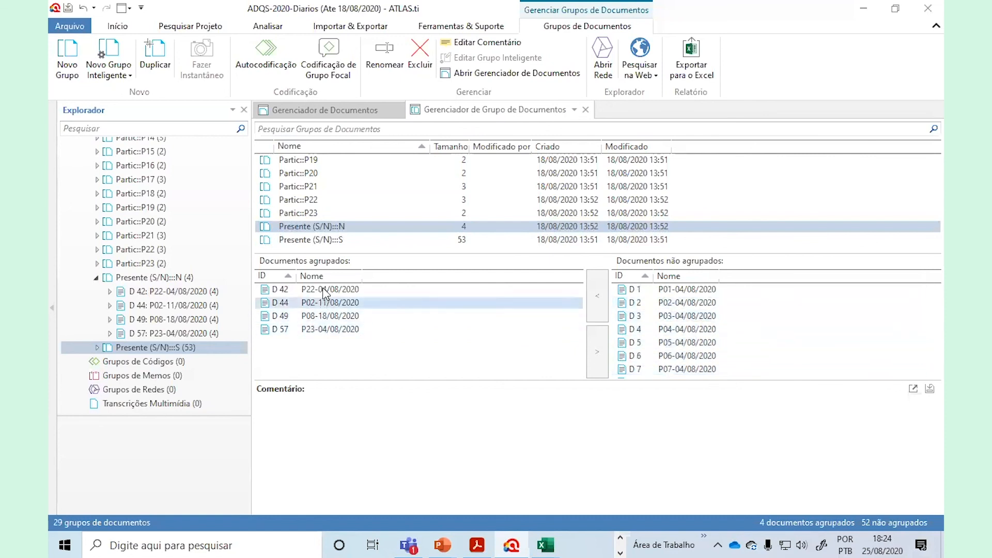
click(320, 240)
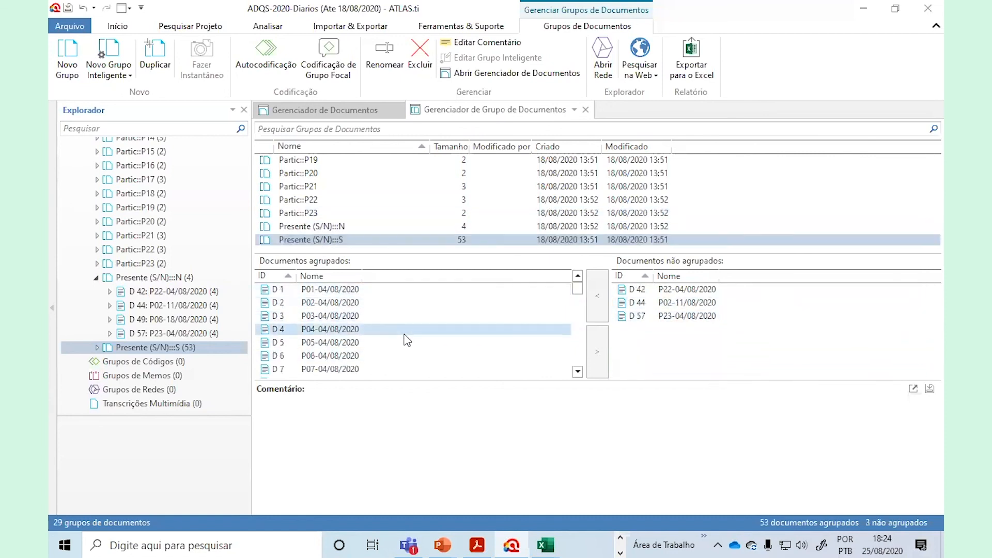
scroll(405, 346, down, 6)
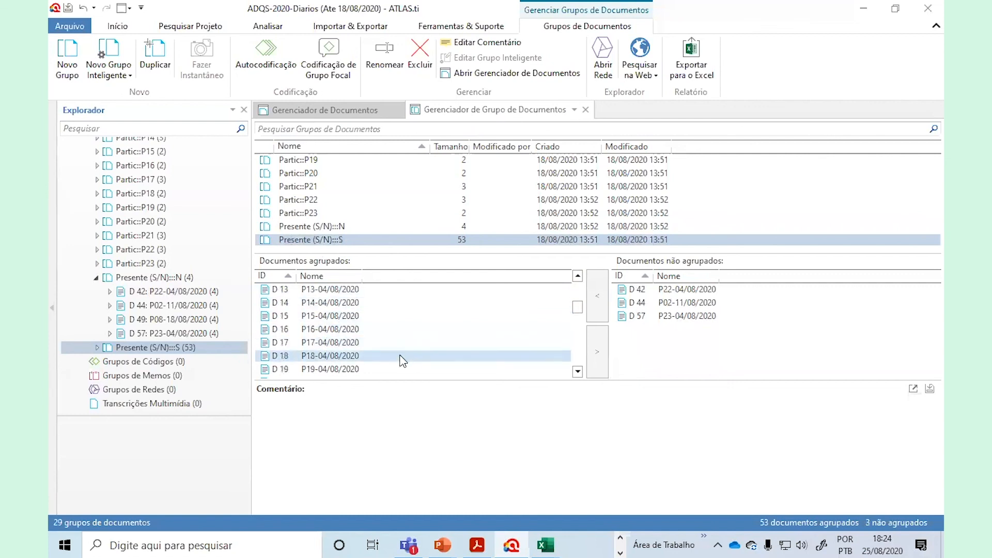
scroll(393, 342, down, 2)
scroll(362, 345, down, 8)
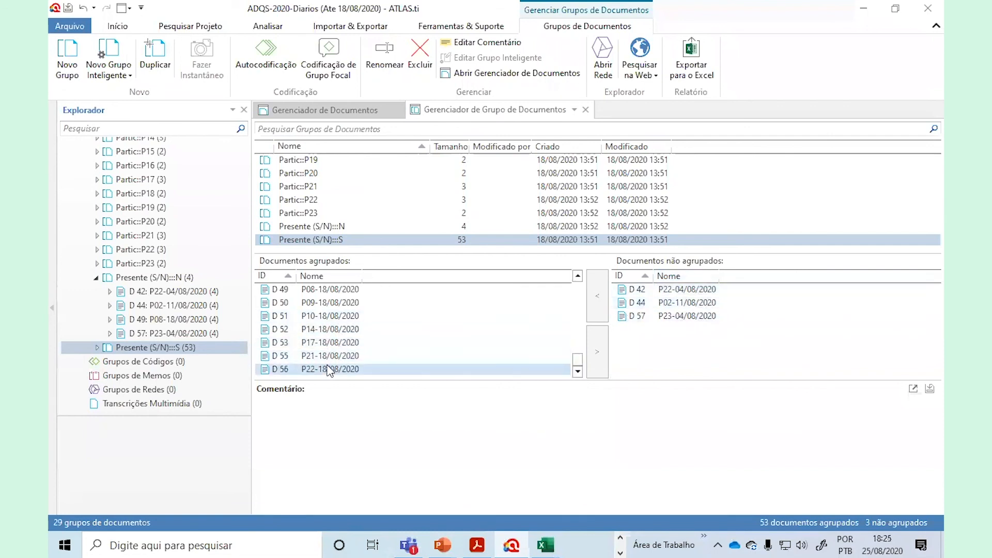
scroll(327, 370, up, 1)
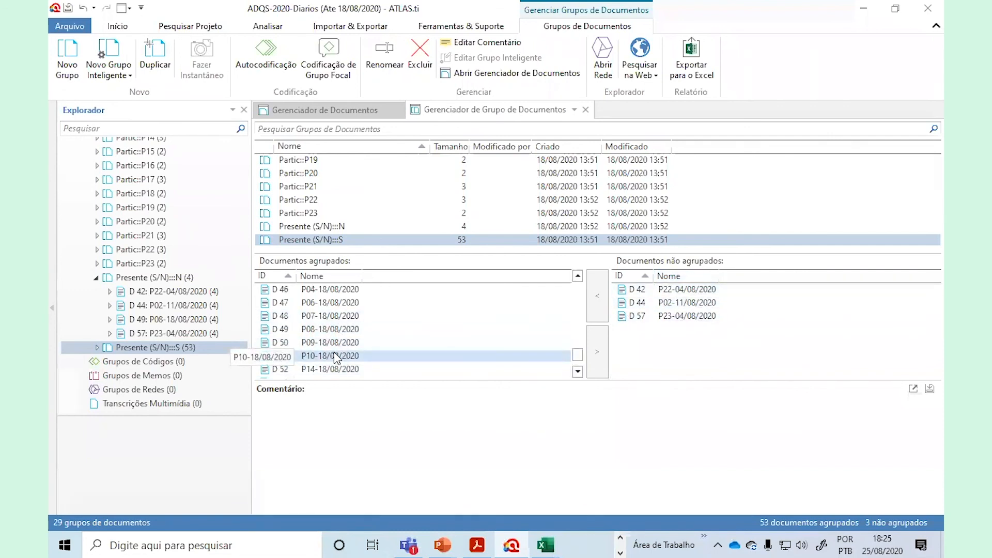
scroll(341, 353, down, 1)
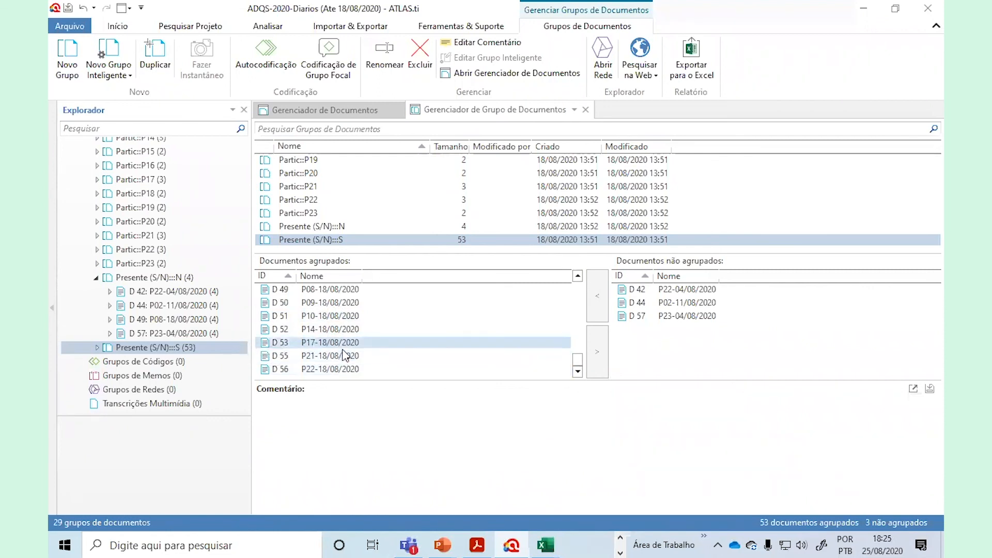
click(545, 544)
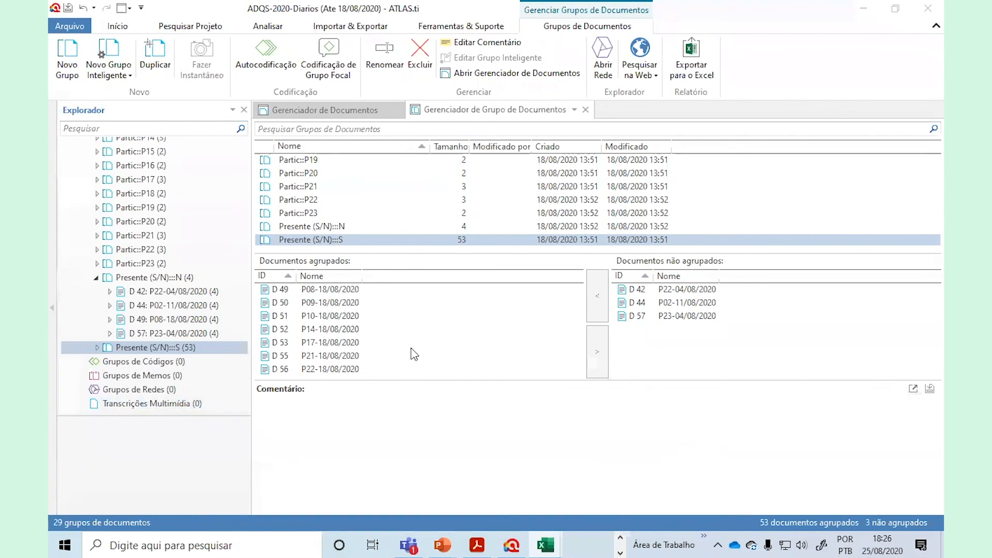
scroll(331, 338, up, 5)
scroll(356, 335, up, 10)
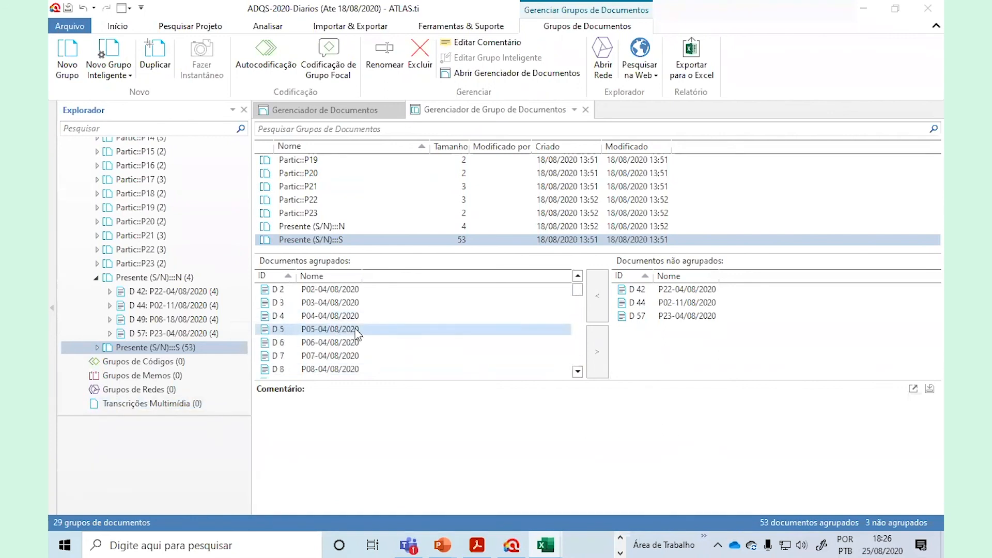
scroll(361, 336, down, 11)
scroll(380, 353, down, 2)
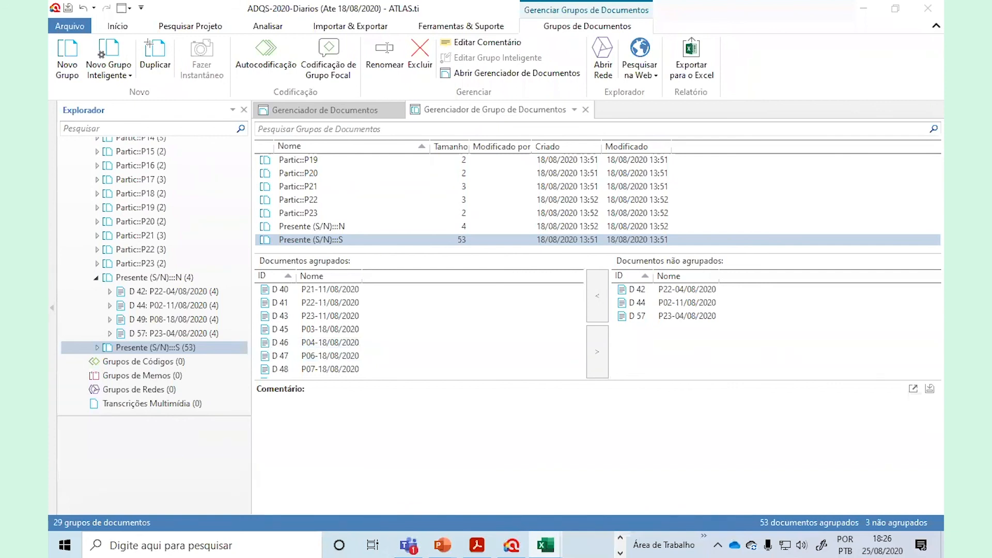
Remove document P08-18/08/2020 from the Presente (S/N):::N group and check for it in Presente (S/N):::S
click(293, 227)
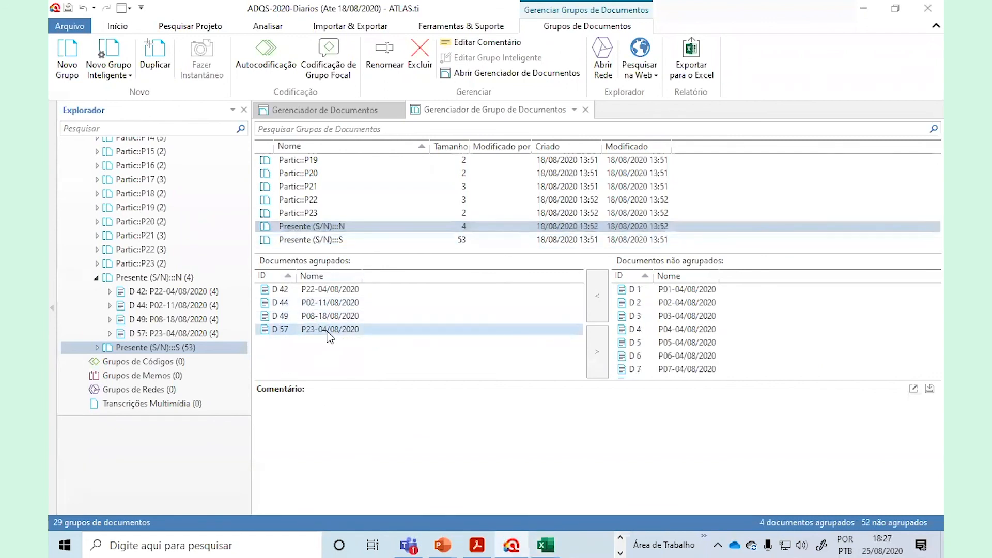
click(317, 316)
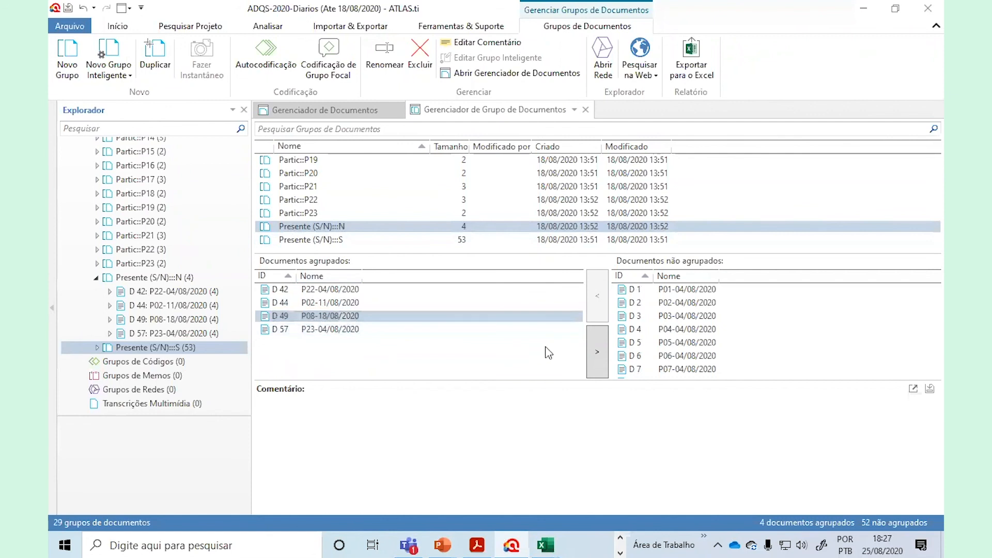
click(595, 357)
key(Down)
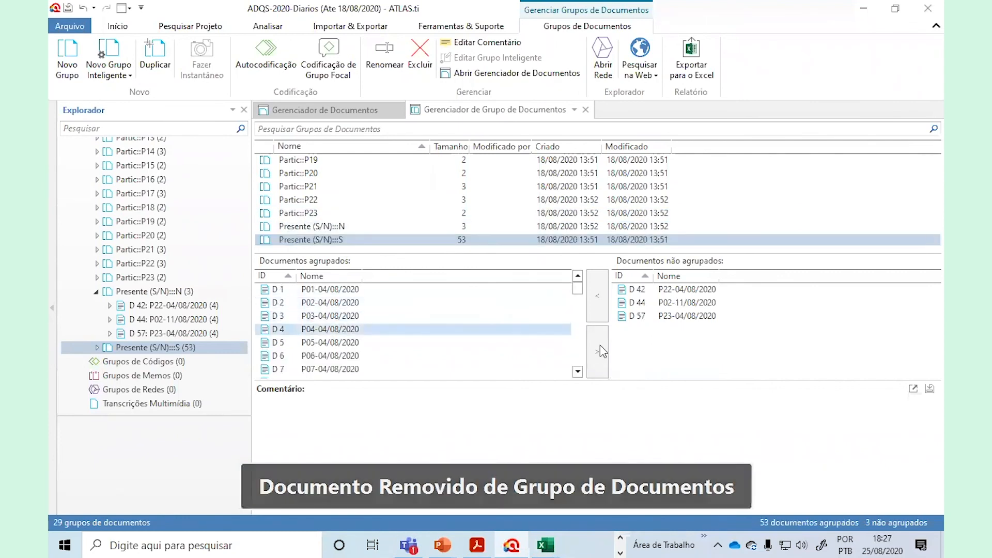
drag(576, 288, 570, 358)
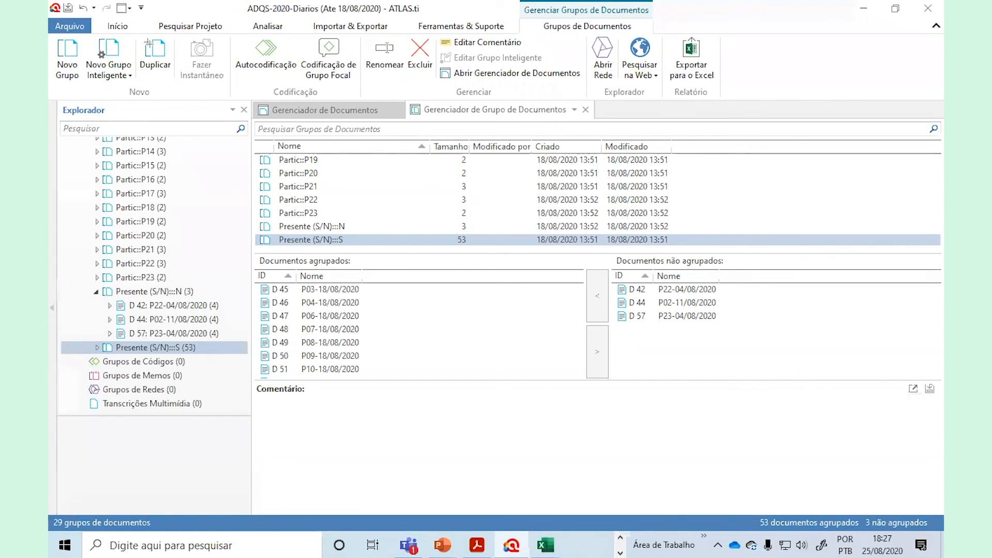
Look through the 11/08/2020 and 18/08/2020 diaries grouped under Presente (S/N):::S and select P17-18/08/2020
key(alt+Tab)
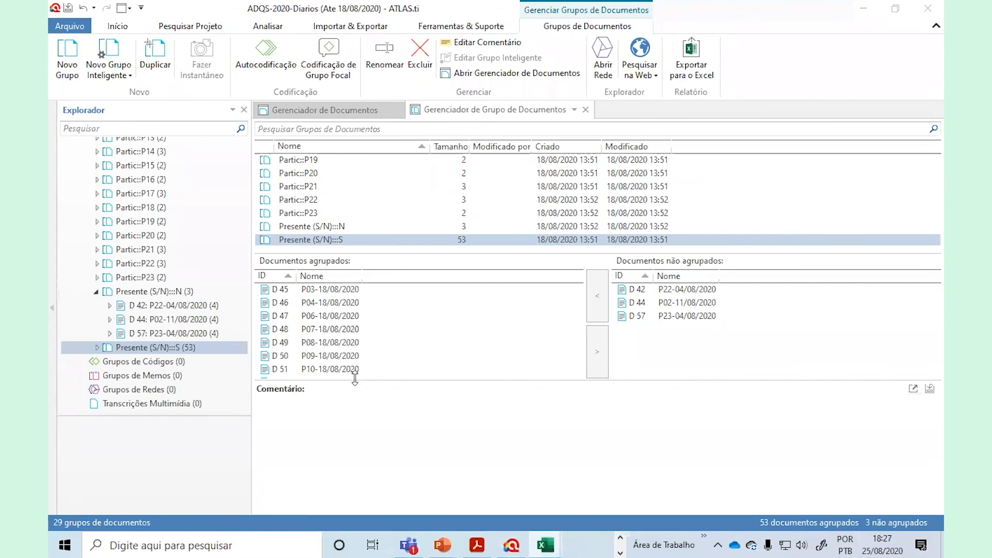
scroll(355, 356, up, 2)
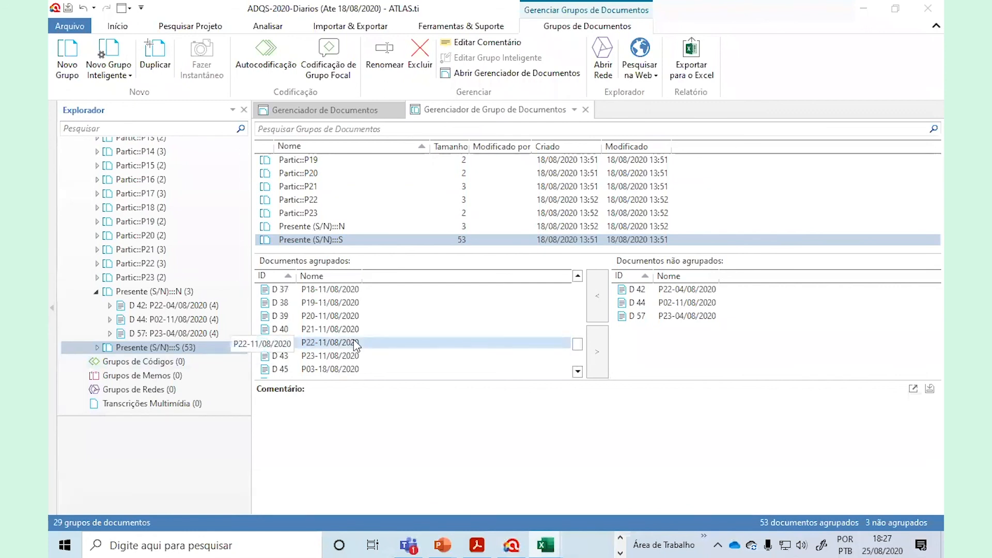
scroll(354, 345, down, 2)
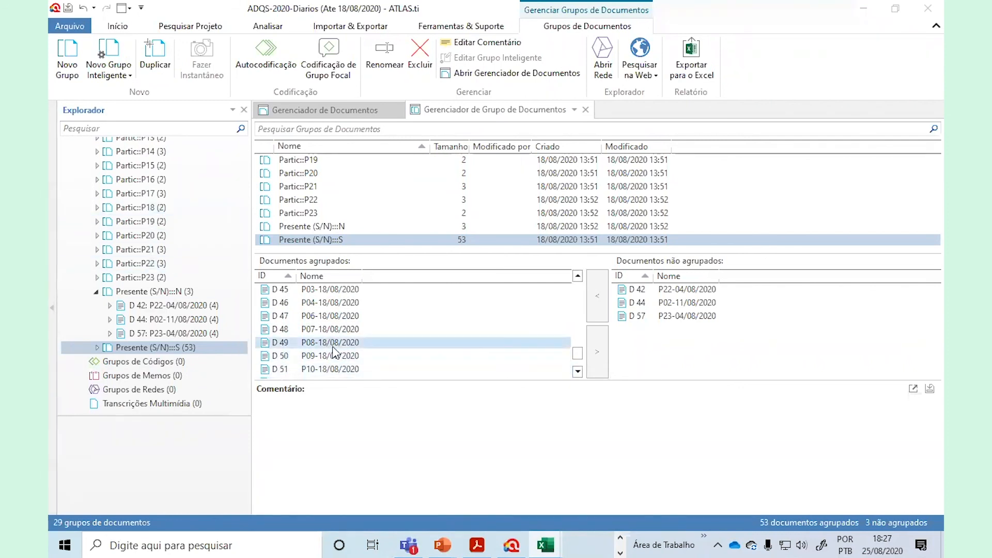
scroll(327, 362, down, 1)
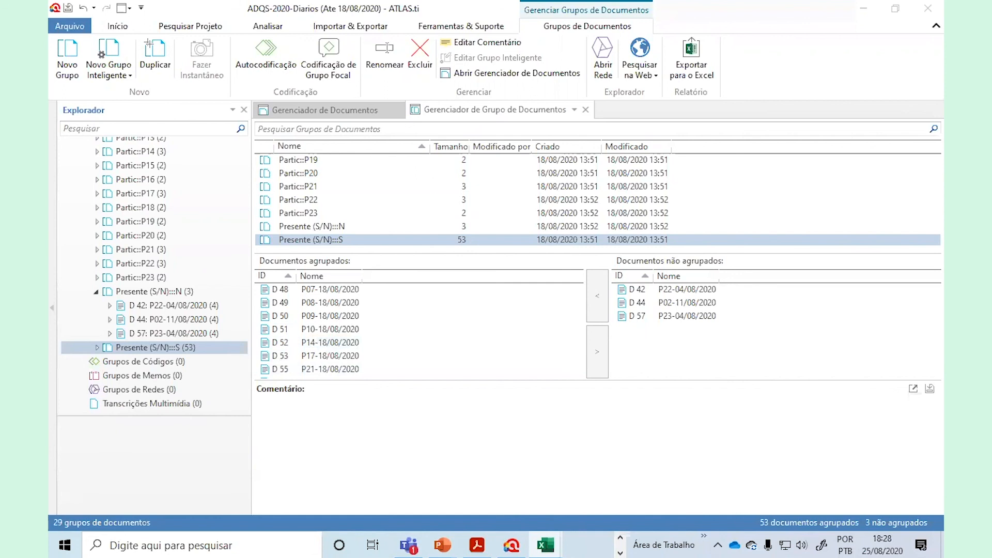
scroll(313, 364, up, 5)
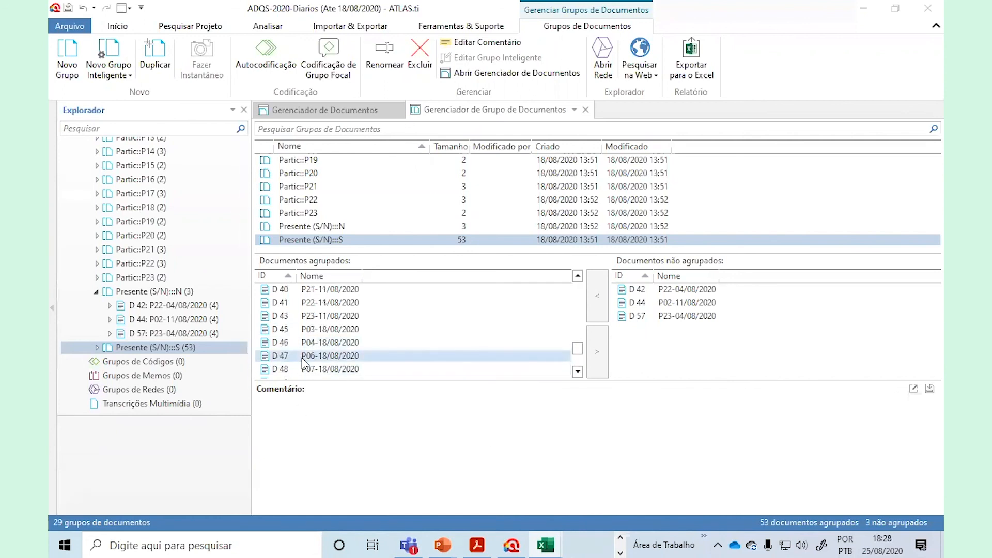
scroll(304, 362, down, 1)
drag(306, 362, 330, 362)
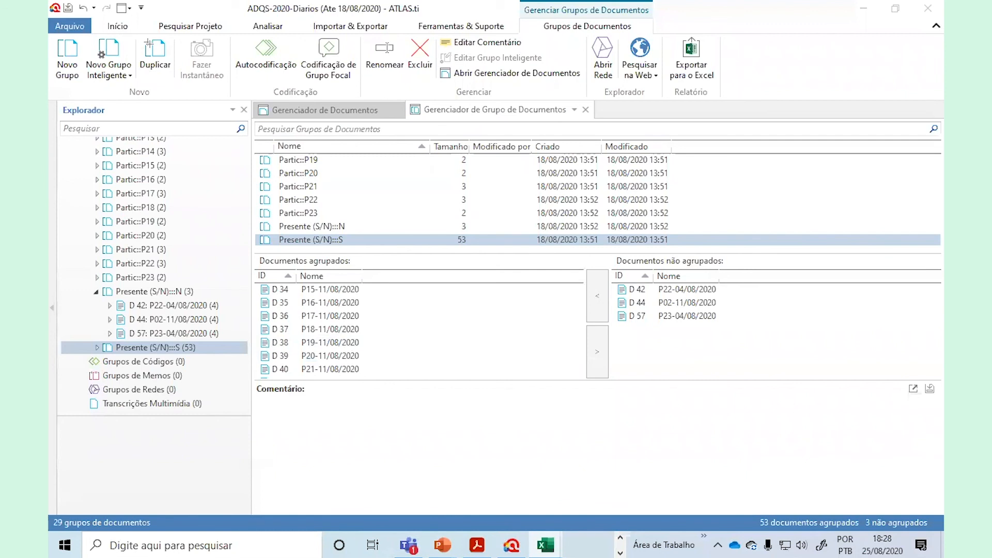
scroll(416, 353, down, 5)
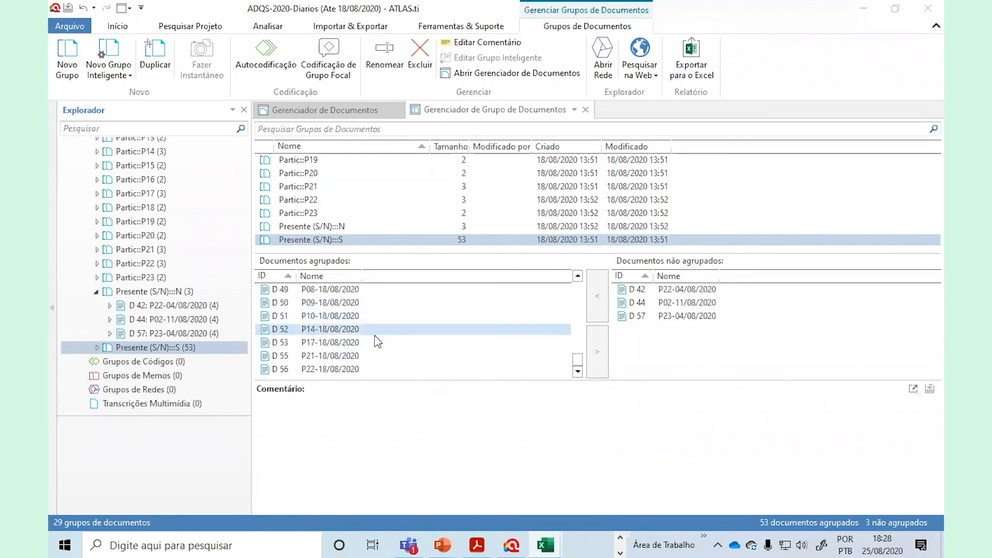
click(344, 343)
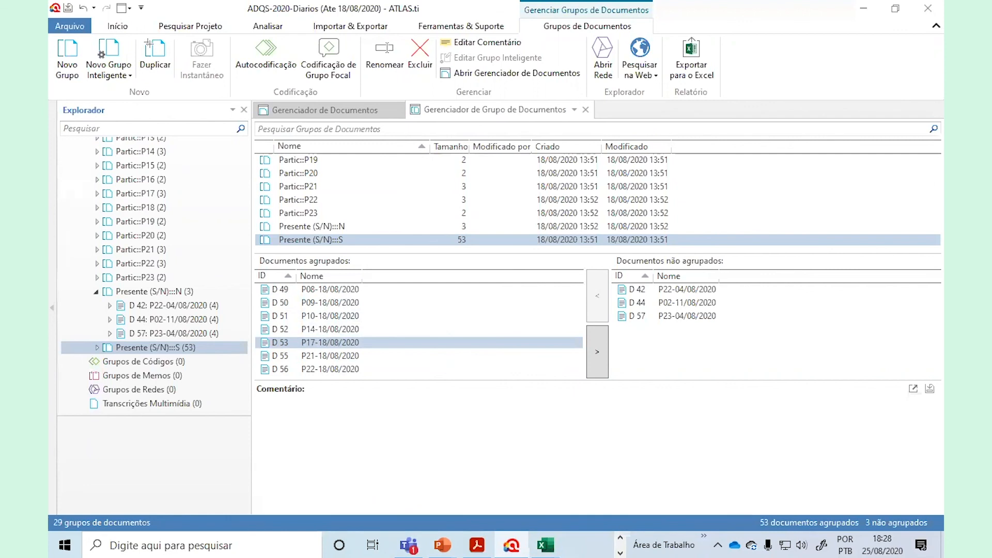
key(alt+Tab)
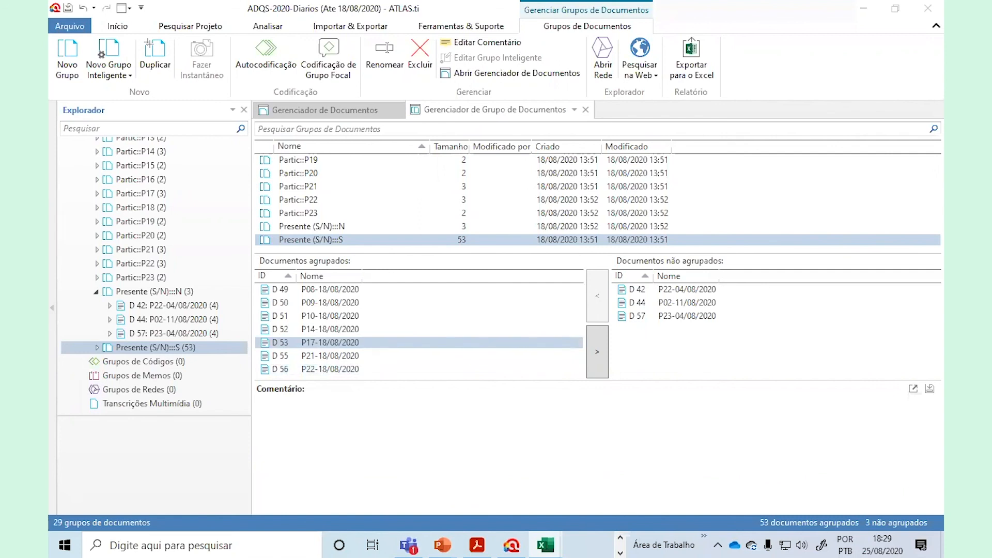
Switch to File Explorer and open the At-Diario2020-08-18 workbook from the Diarios subfolder of DadosColetados > Diarios
key(alt+Tab)
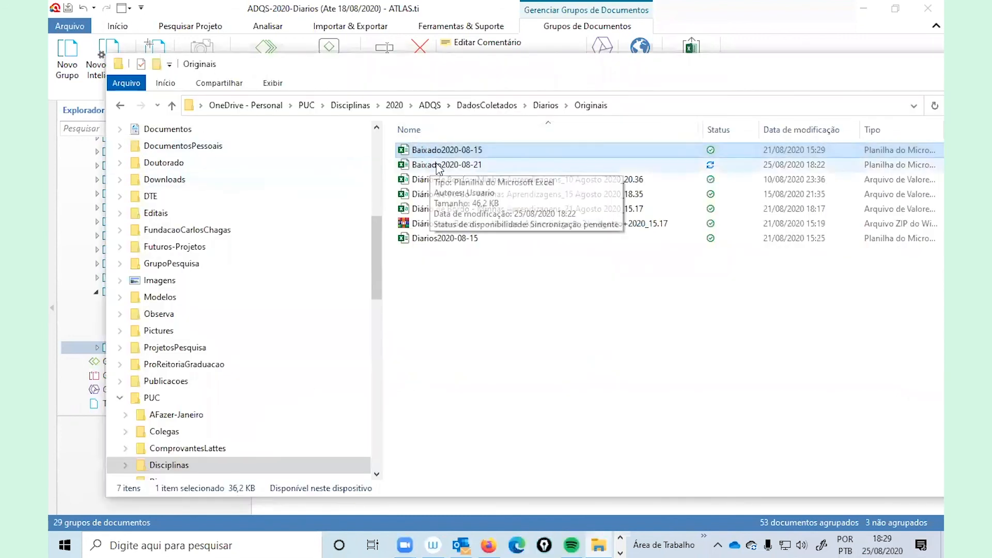
click(546, 105)
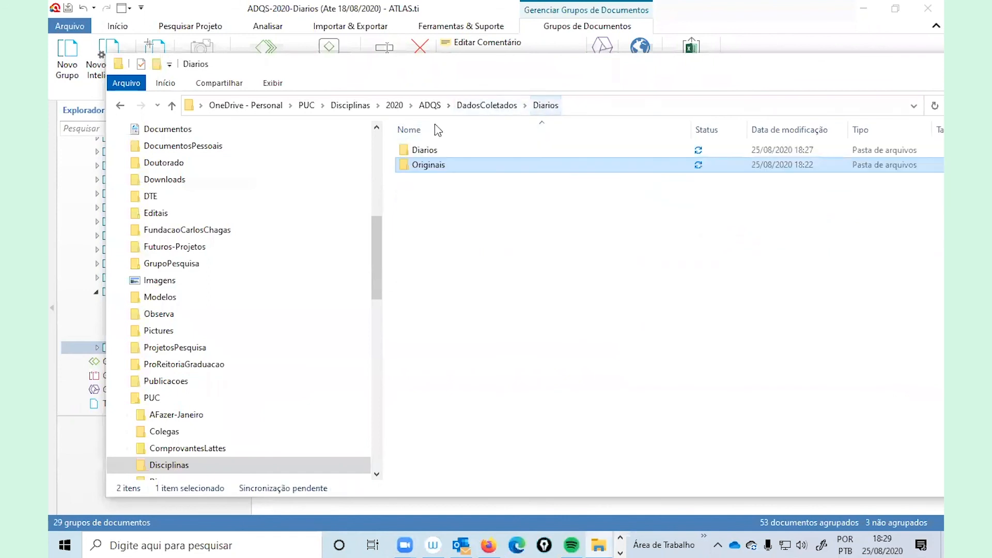
click(425, 153)
double_click(424, 151)
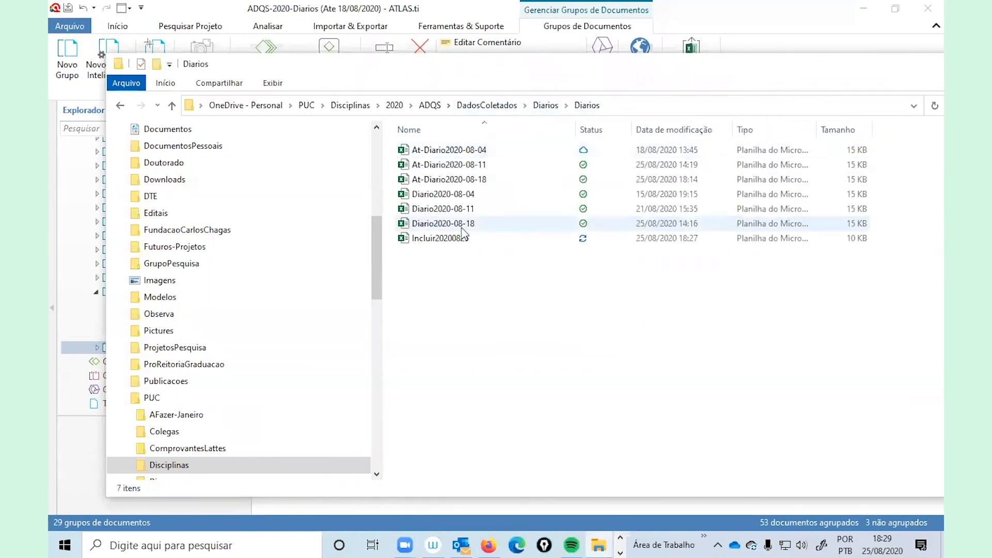
double_click(442, 180)
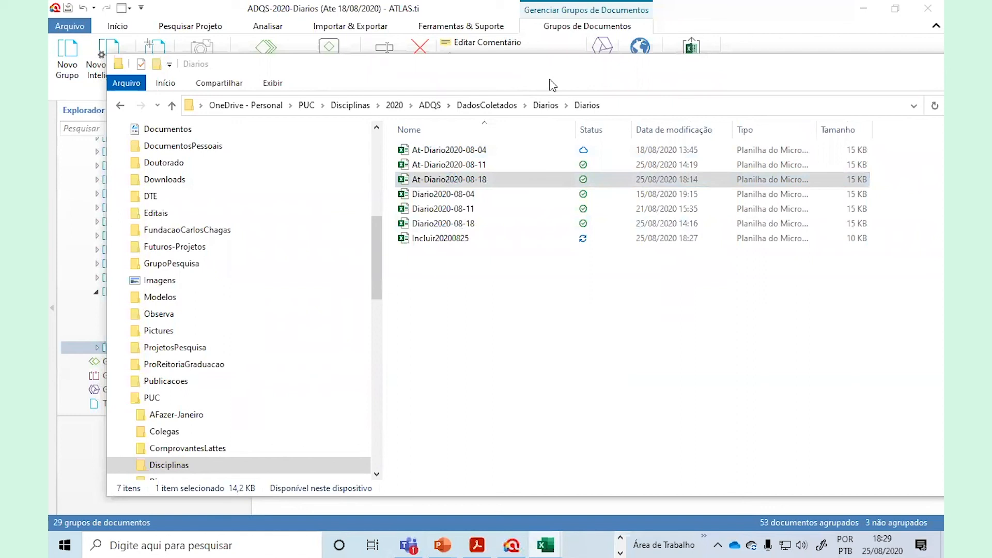
Bring the At-Diario2020-08-18 workbook into view and examine the rows for P23-11/08/2020 and P23-04/08/2020
click(355, 60)
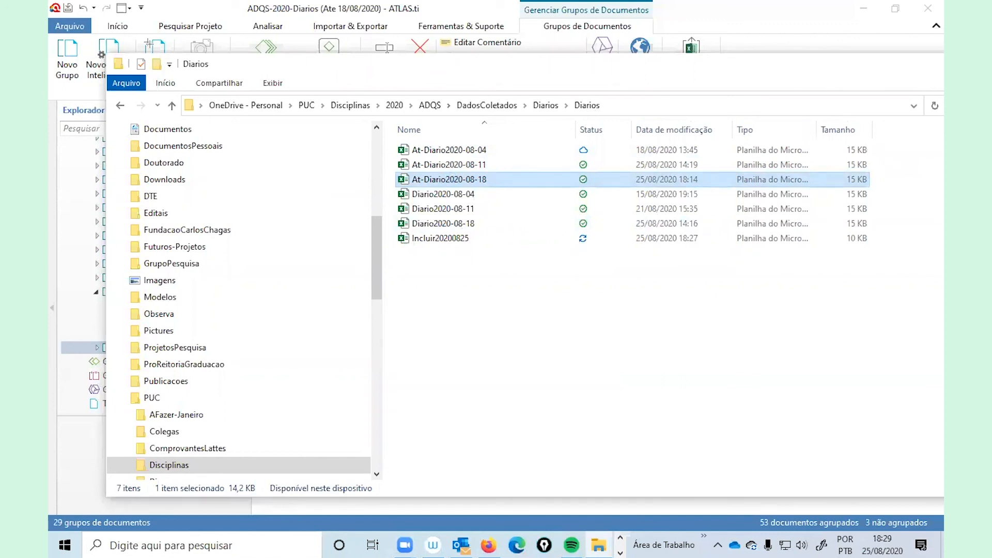
drag(847, 66, 522, 35)
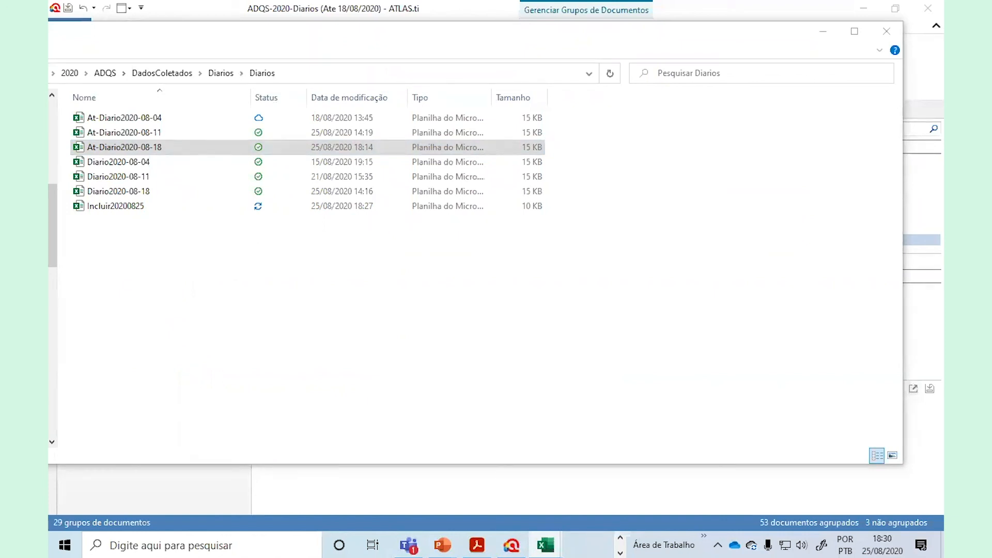
click(609, 36)
drag(704, 41, 697, 127)
click(874, 125)
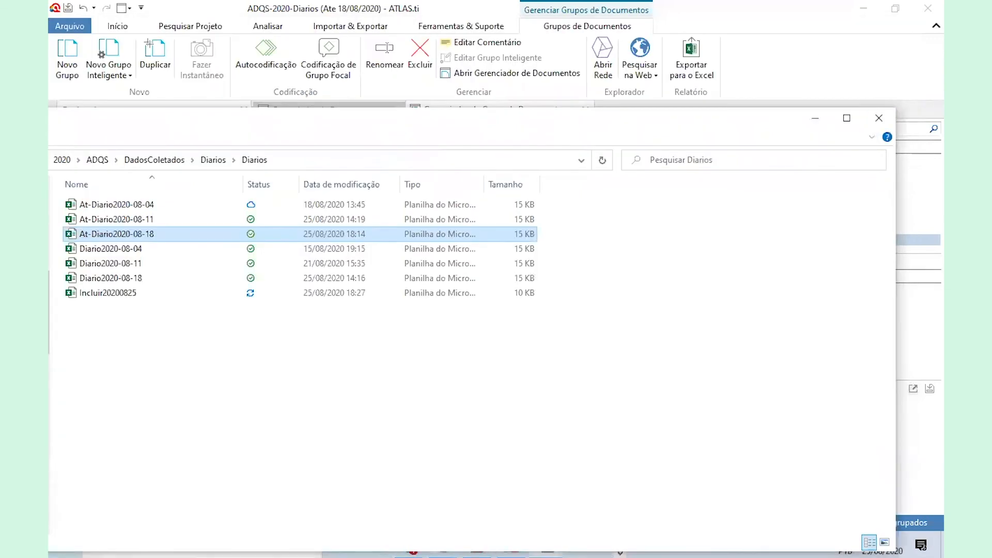
click(714, 86)
scroll(164, 387, down, 5)
scroll(164, 386, up, 4)
click(111, 350)
click(117, 305)
click(95, 346)
click(95, 312)
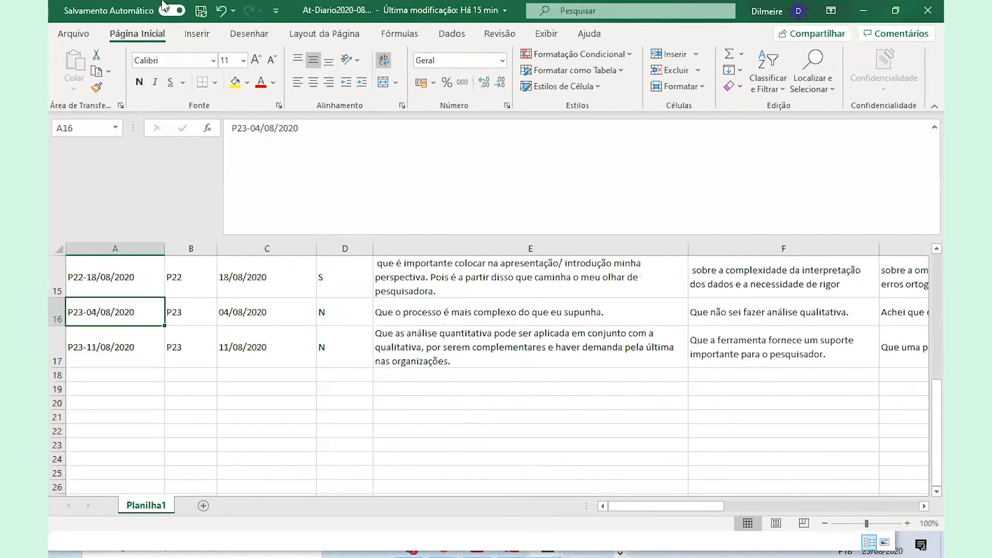
Close the At-Diario2020-08-18 workbook and the Diarios folder window to return to ATLAS.ti
click(53, 8)
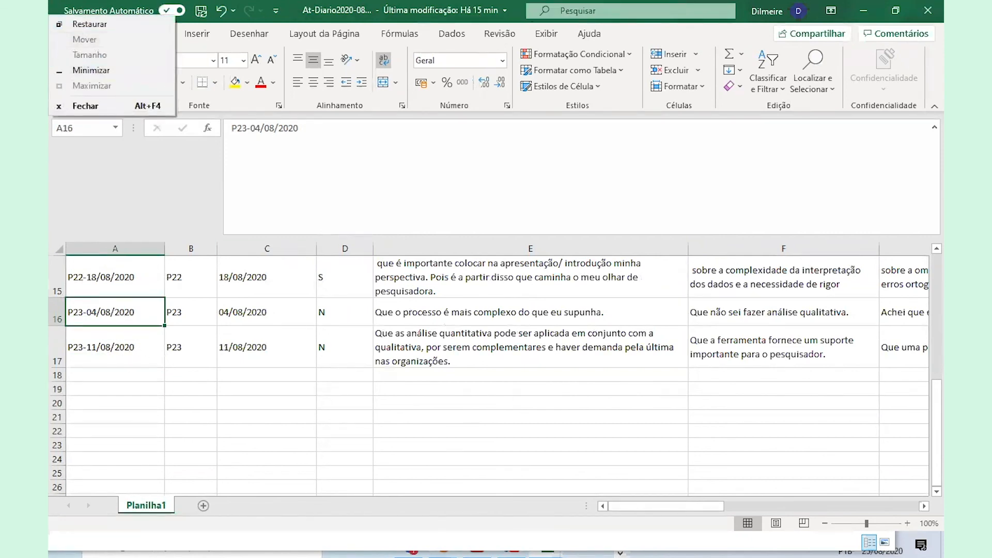
click(928, 10)
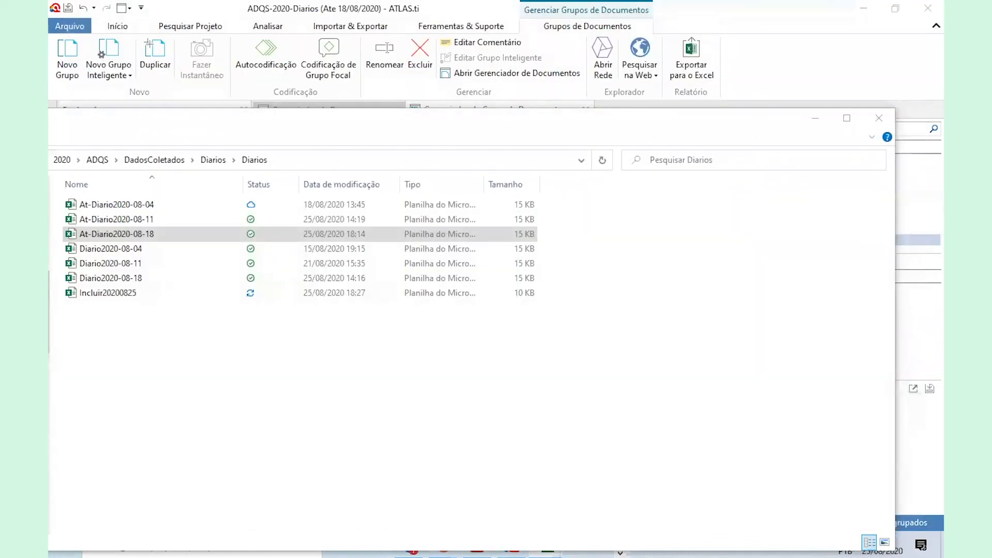
click(878, 119)
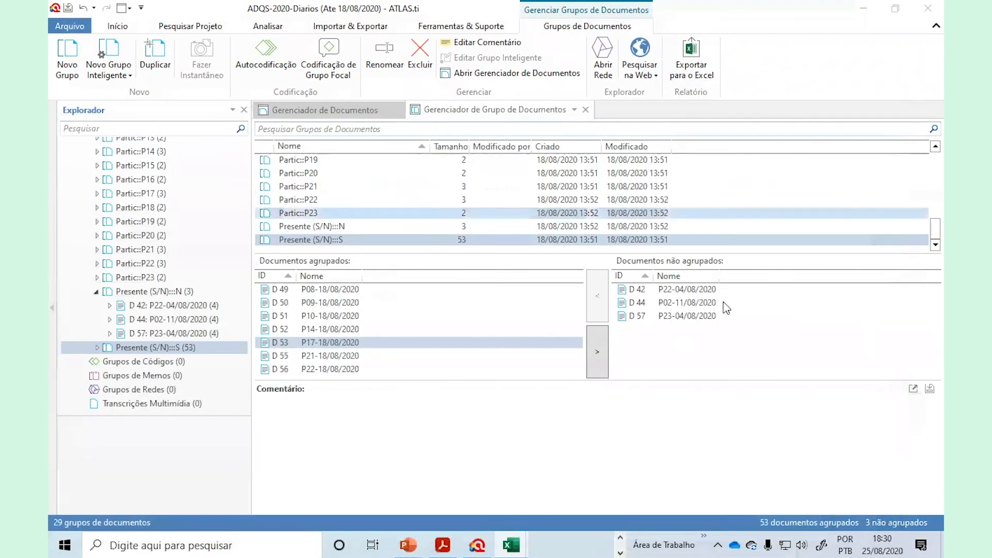
Expand the Partic::P23 document group in the project tree to check its diaries
ctrl+click(466, 368)
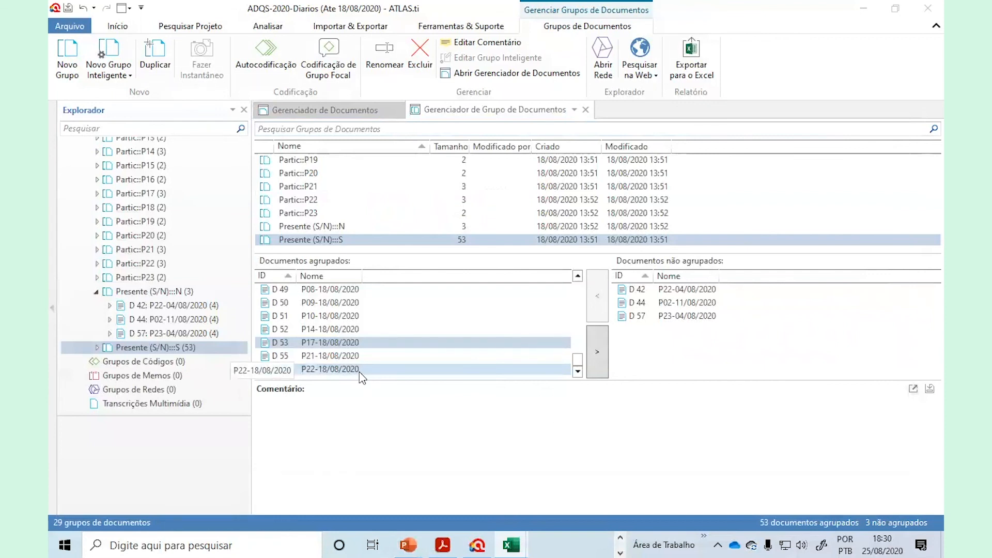
click(117, 278)
click(96, 277)
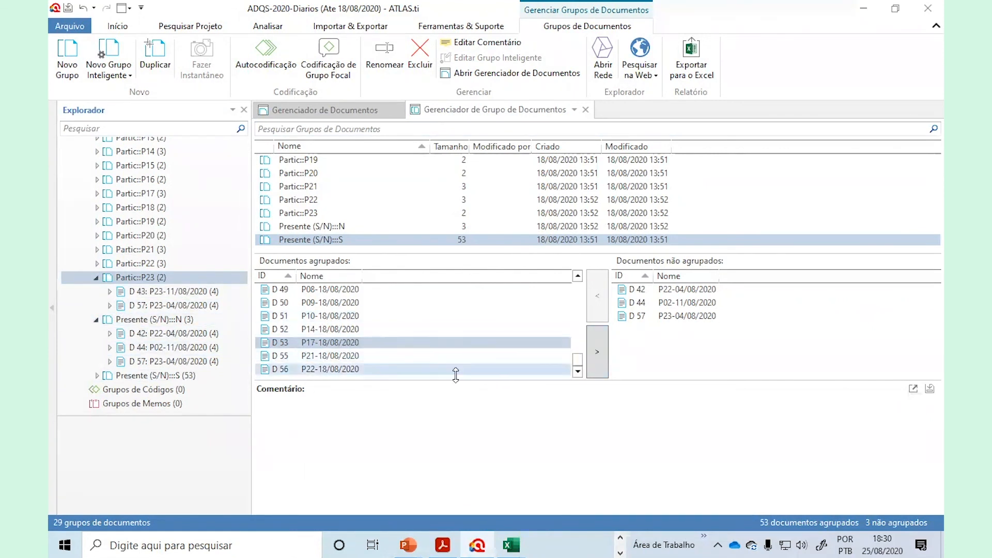
Go back to the start of the Presente (S/N):::S documents, expand the Partic::P02 group and examine its 04/08/2020 and 11/08/2020 diaries
scroll(400, 349, up, 1)
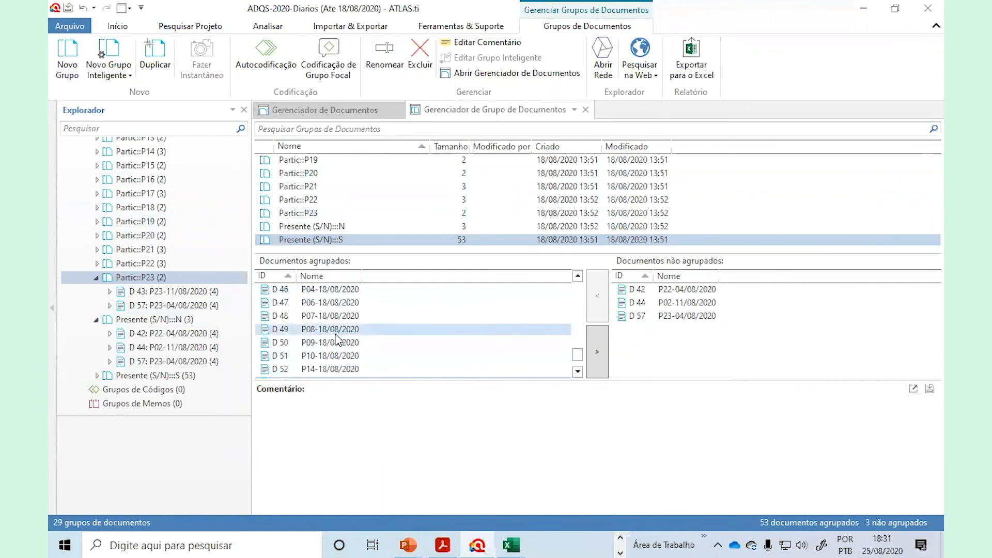
scroll(427, 312, up, 10)
scroll(332, 310, up, 5)
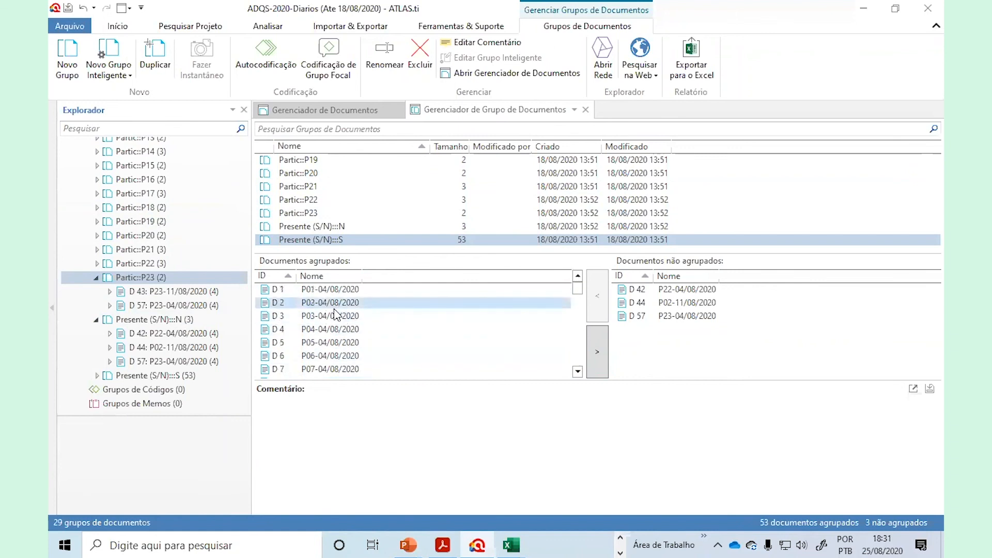
scroll(170, 187, up, 3)
scroll(169, 186, up, 1)
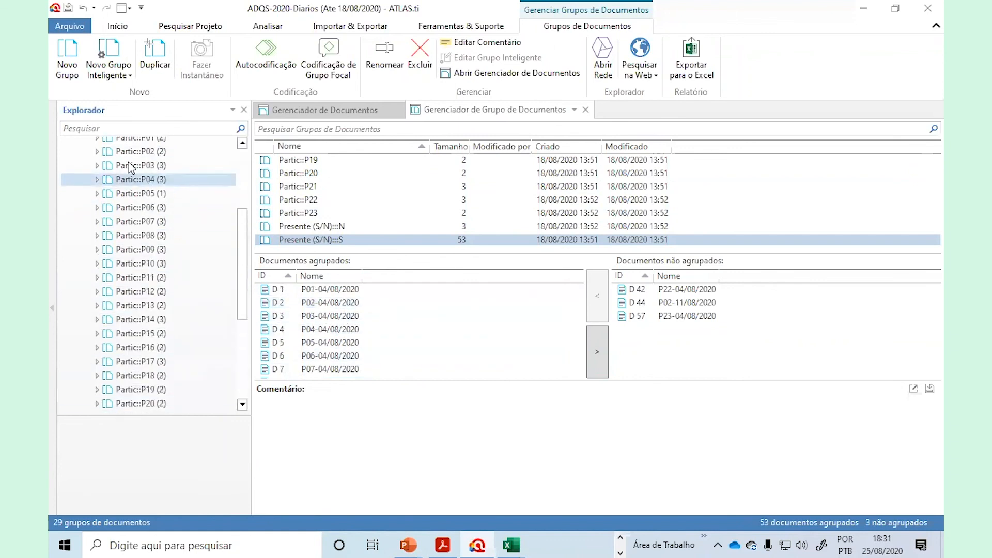
click(96, 151)
click(193, 181)
click(194, 166)
click(154, 182)
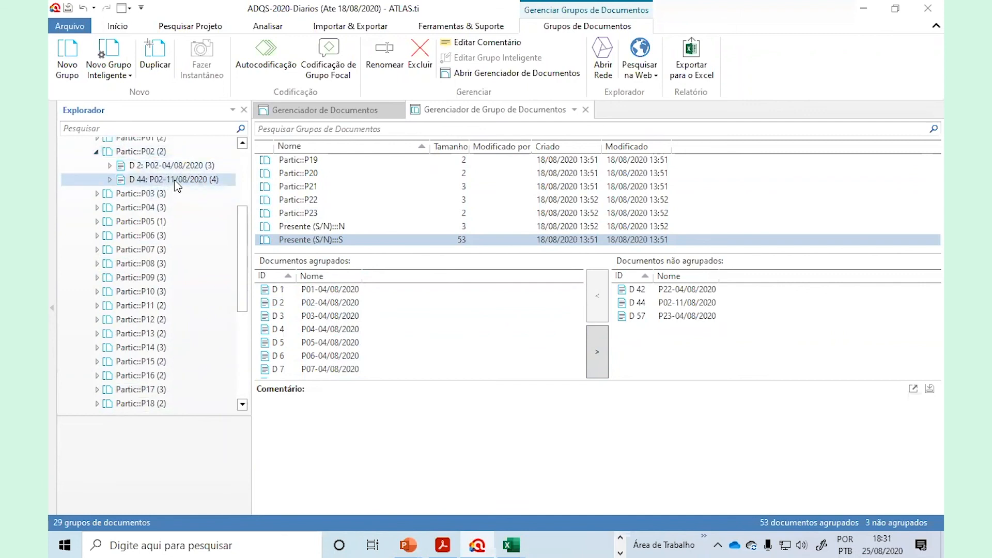
click(164, 167)
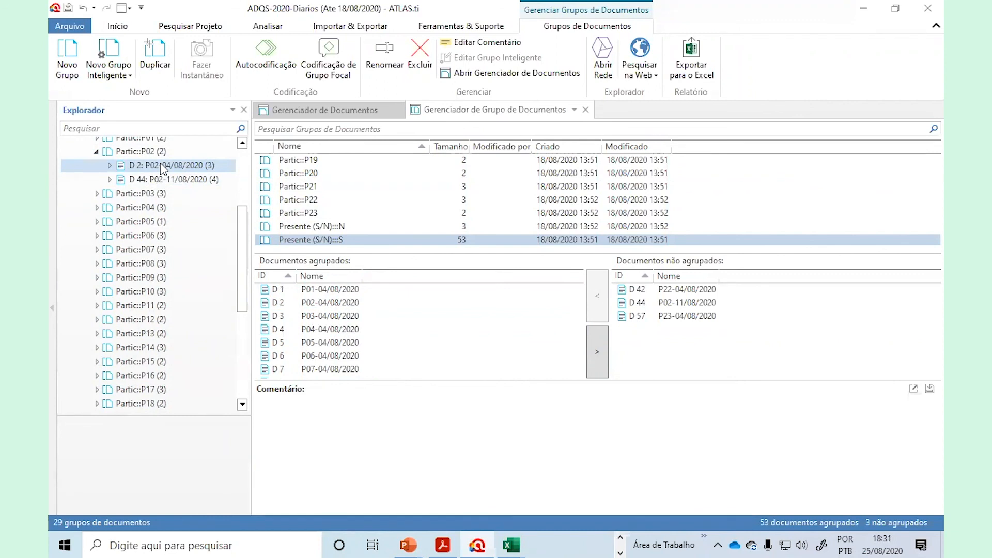
click(174, 182)
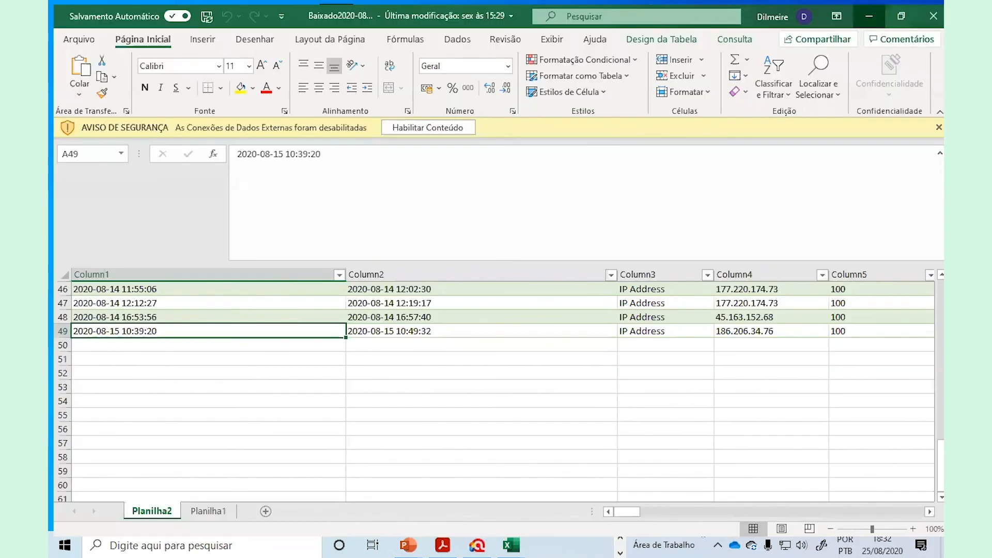
Switch to the Baixado2020-08-15 workbook in Excel and examine the response dates and times on Planilha2
click(511, 544)
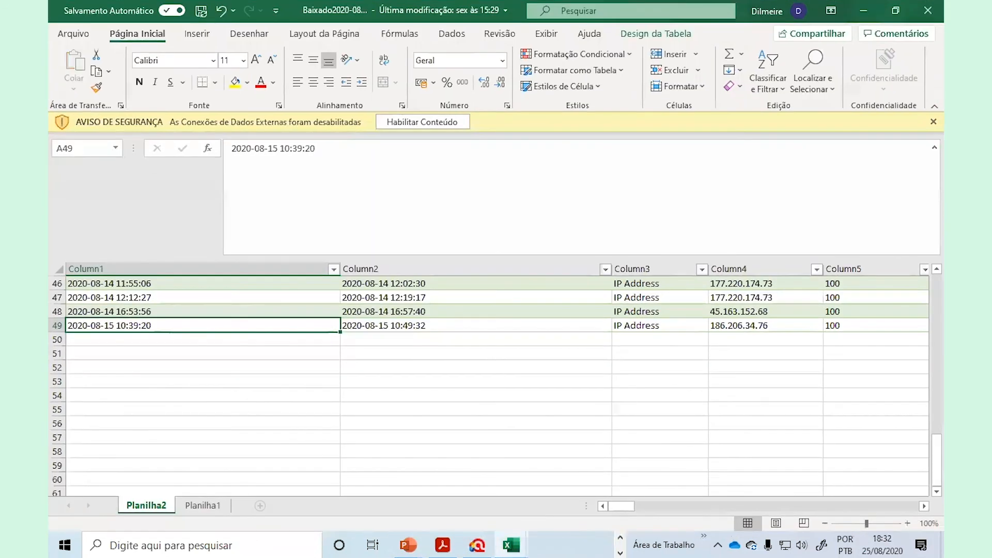
scroll(138, 381, up, 6)
scroll(137, 380, down, 3)
scroll(130, 383, up, 6)
scroll(129, 382, up, 6)
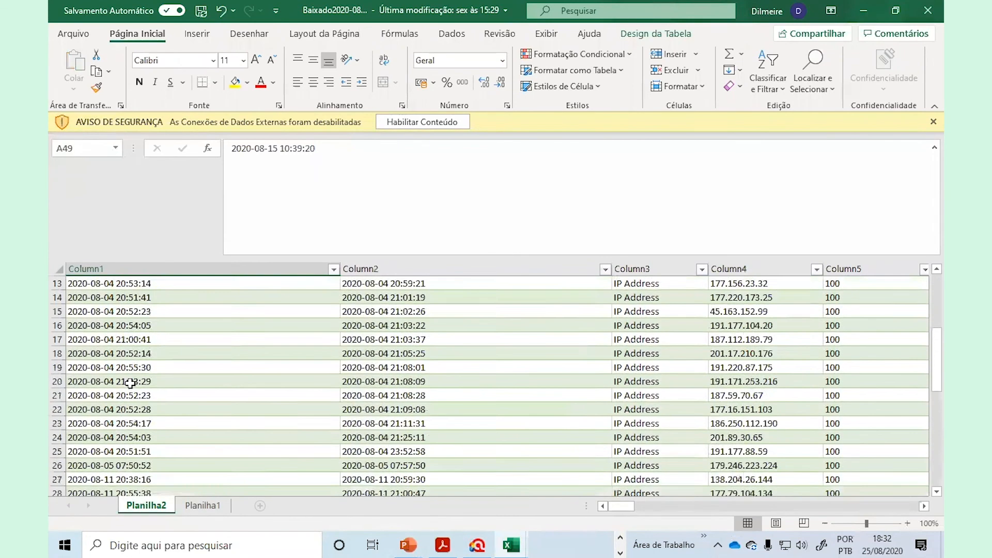
scroll(128, 416, down, 11)
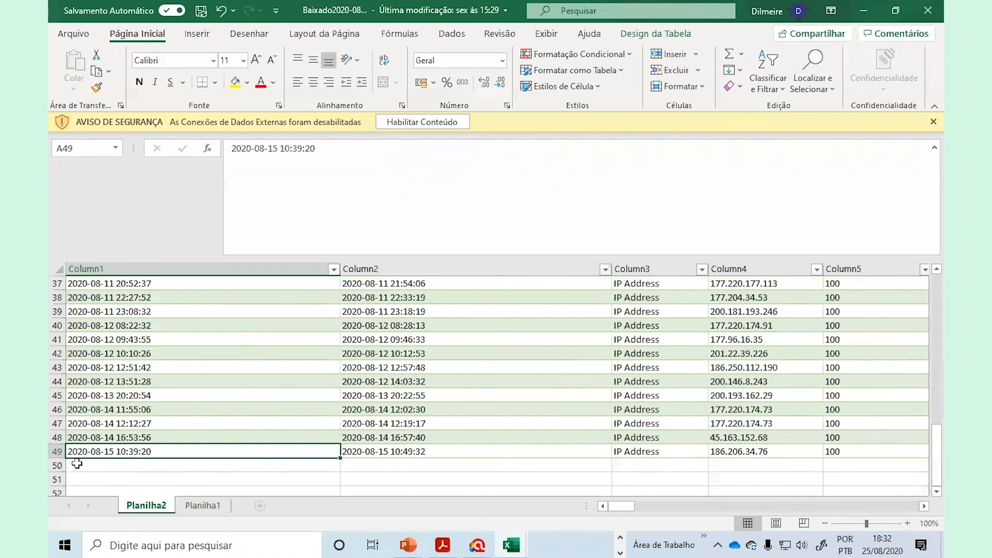
Close the Baixado2020-08-15 workbook to return to ATLAS.ti
click(57, 5)
click(921, 5)
click(927, 10)
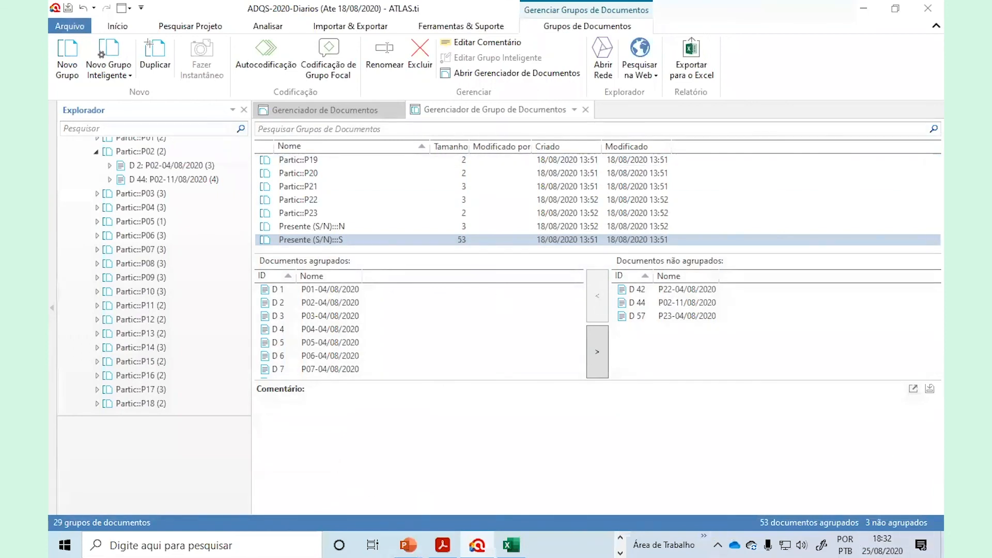
Minimize ATLAS.ti and open the OneDrive PUC folder in File Explorer
click(863, 8)
double_click(179, 21)
scroll(256, 348, down, 10)
drag(321, 413, 299, 355)
click(68, 429)
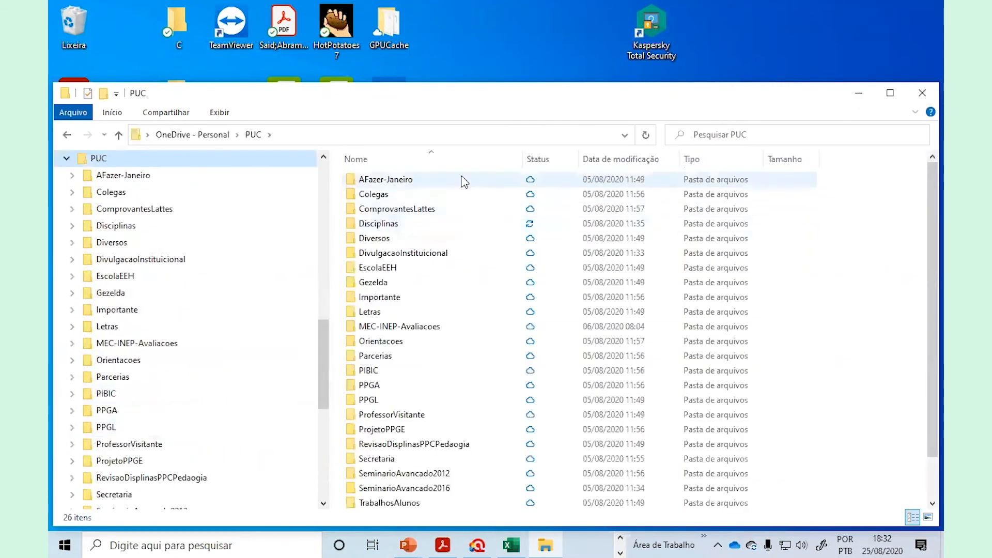
Navigate through Disciplinas, 2020, ADQS, DadosColetados and Diarios to the Originais folder
double_click(379, 223)
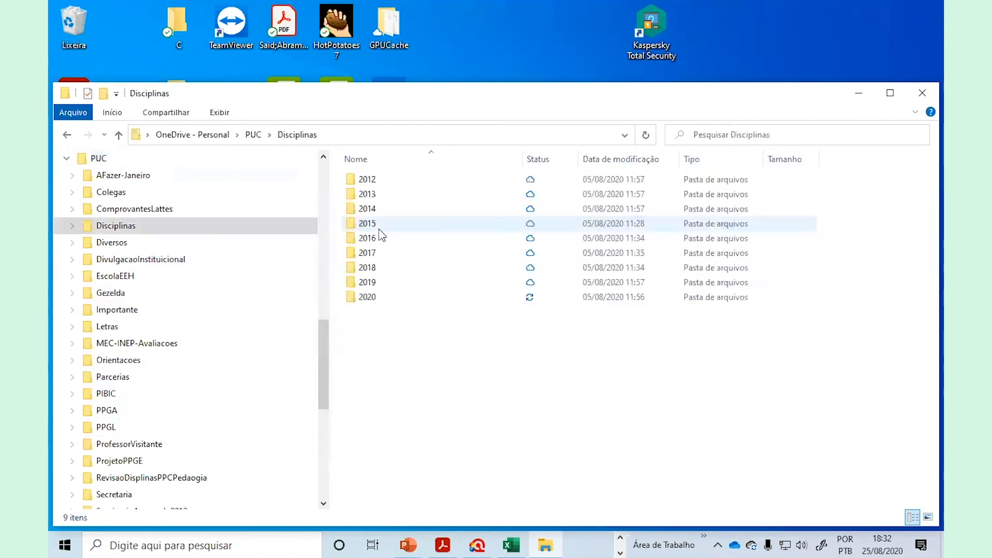
double_click(377, 298)
click(380, 180)
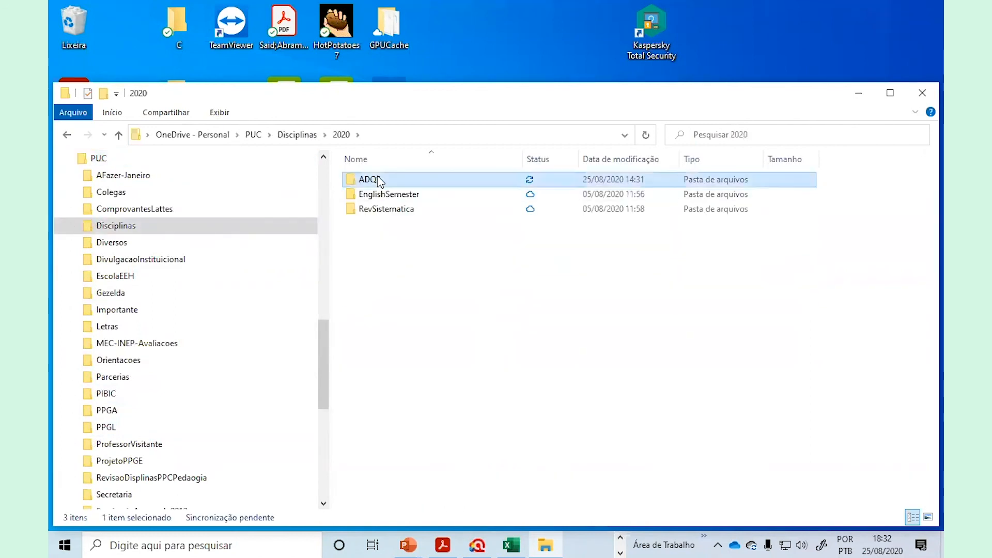
double_click(380, 179)
double_click(391, 176)
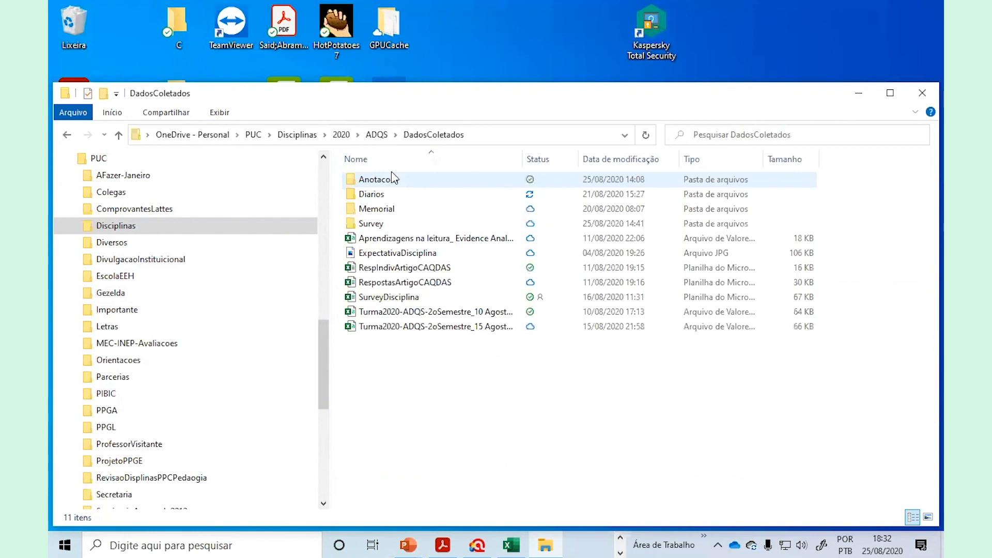
double_click(388, 195)
double_click(394, 197)
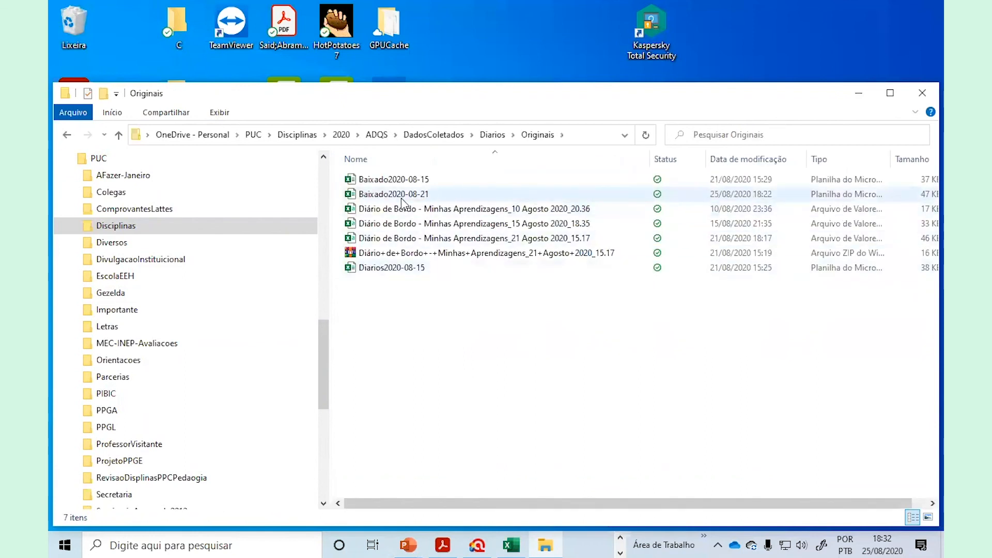
Open the Baixado2020-08-21 workbook in Excel, maximize its window, enable its content and make it a trusted document
double_click(402, 200)
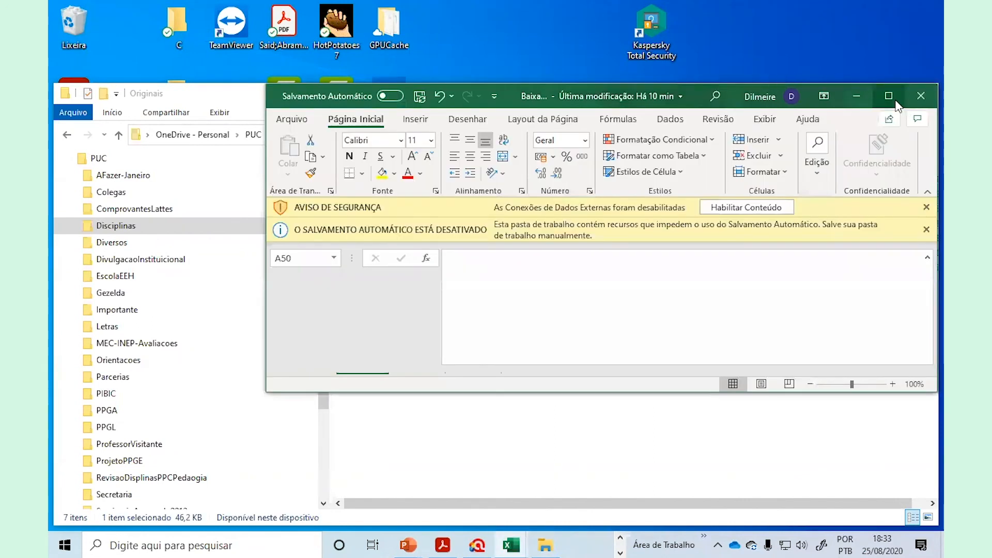
click(891, 96)
click(558, 122)
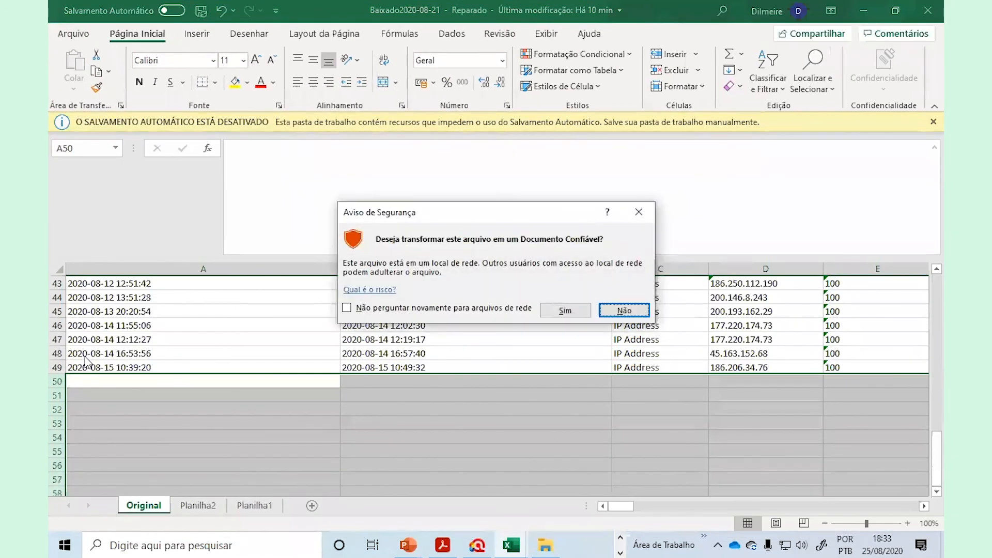
click(567, 316)
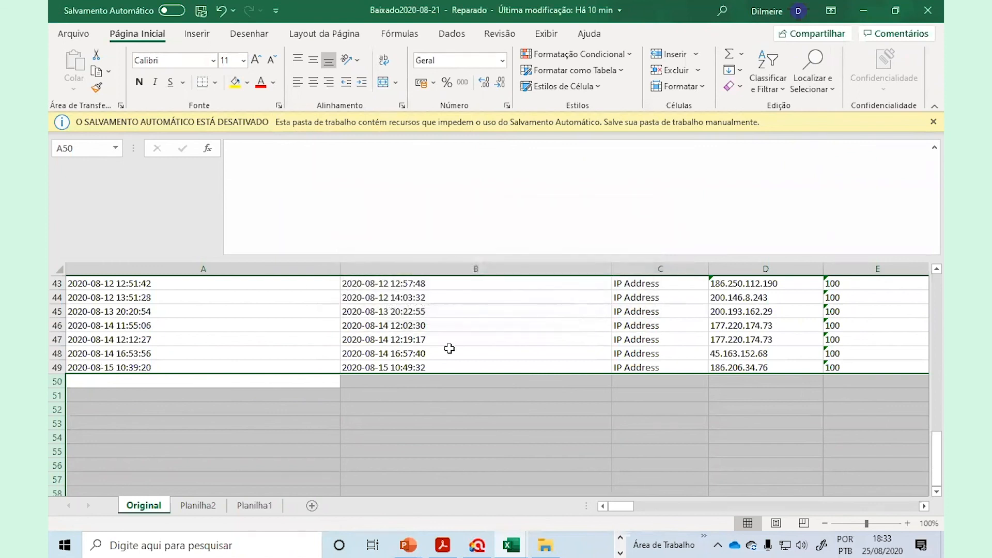
Examine the response dates and times in the last filled rows of the Original sheet
scroll(220, 383, up, 4)
scroll(215, 396, down, 11)
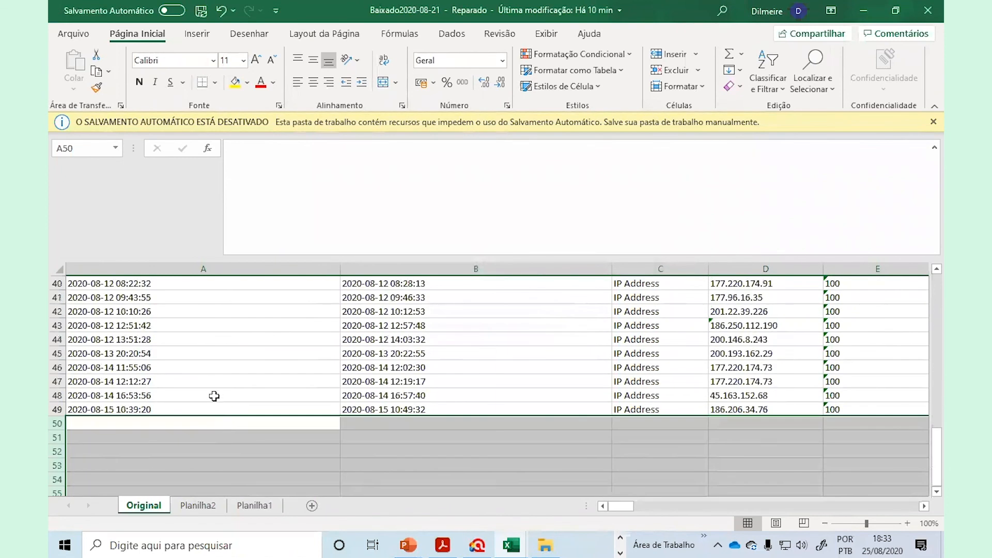
scroll(228, 446, down, 5)
Switch to Planilha2 and check column N and the empty columns before it for response date and time data
click(207, 507)
click(223, 459)
scroll(242, 392, up, 2)
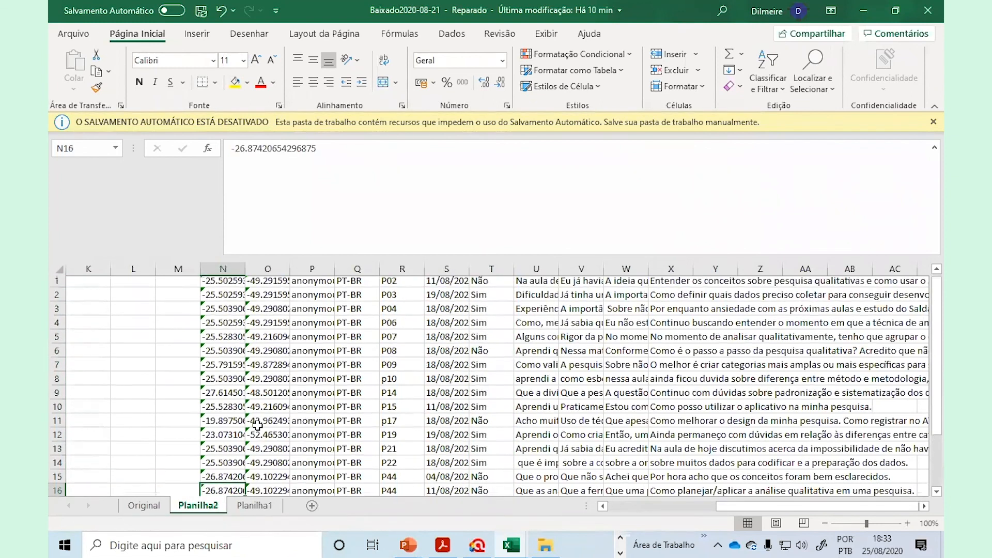
click(227, 298)
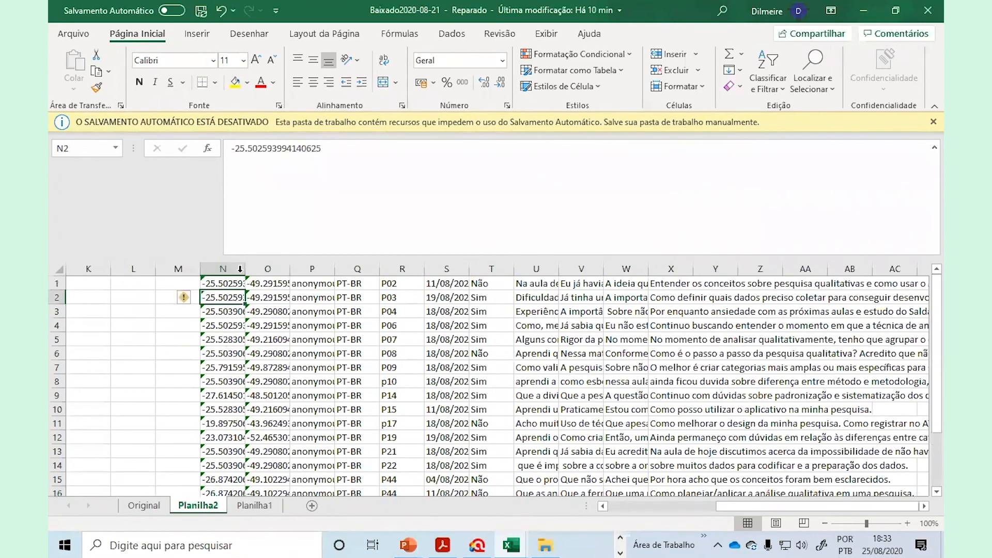
click(240, 268)
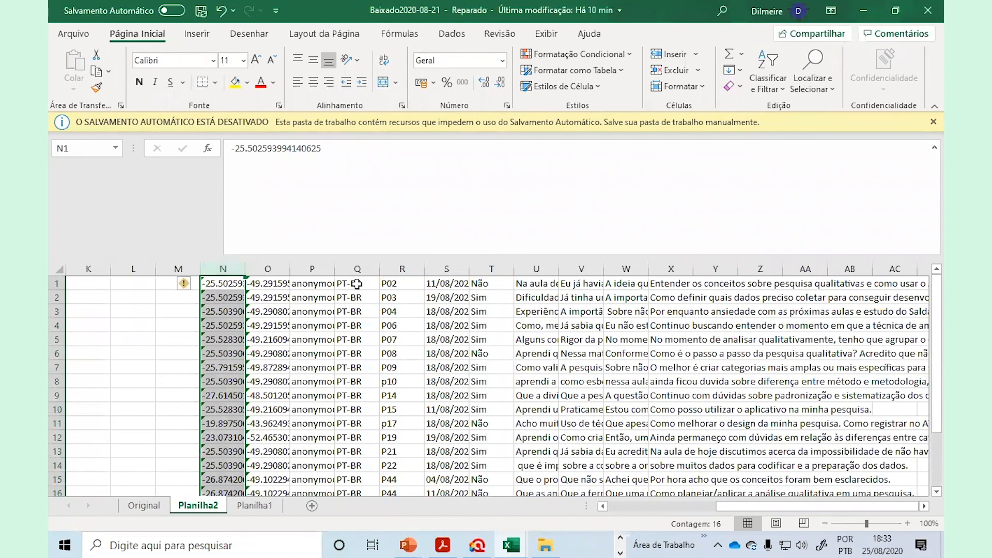
key(Left)
key(Left)
key(Left)
key(Right)
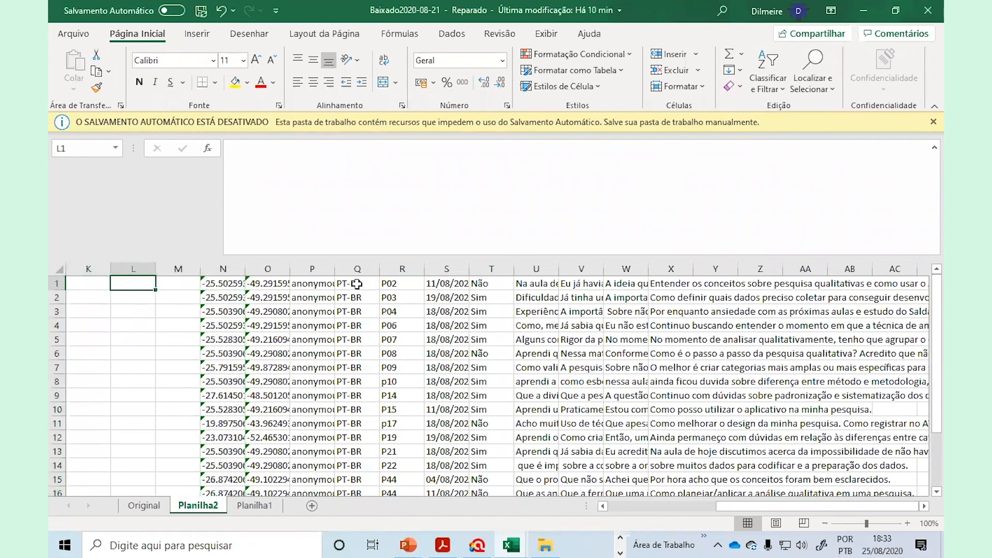
Recheck the last response timestamps on the Original sheet and view the participants' diary entries on Planilha1
click(156, 509)
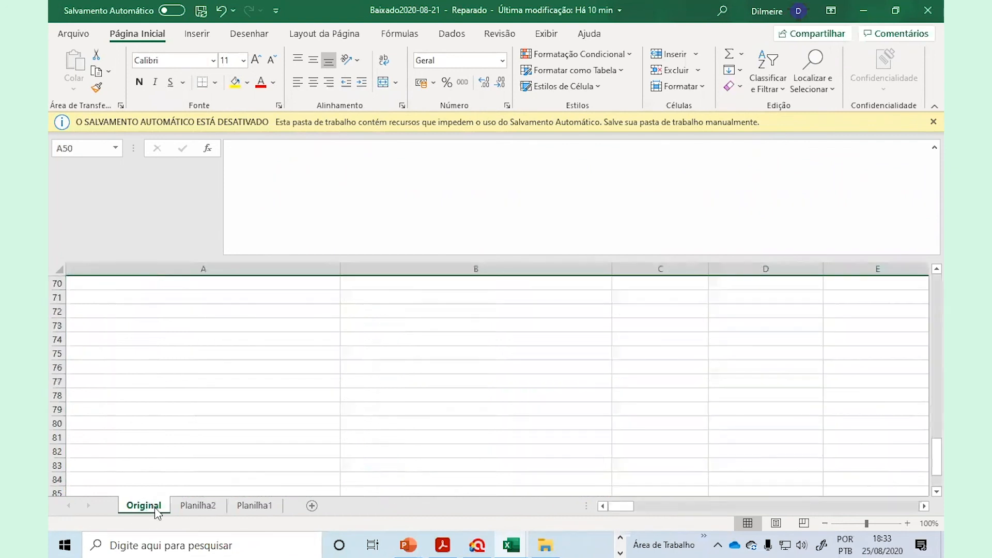
scroll(189, 405, up, 12)
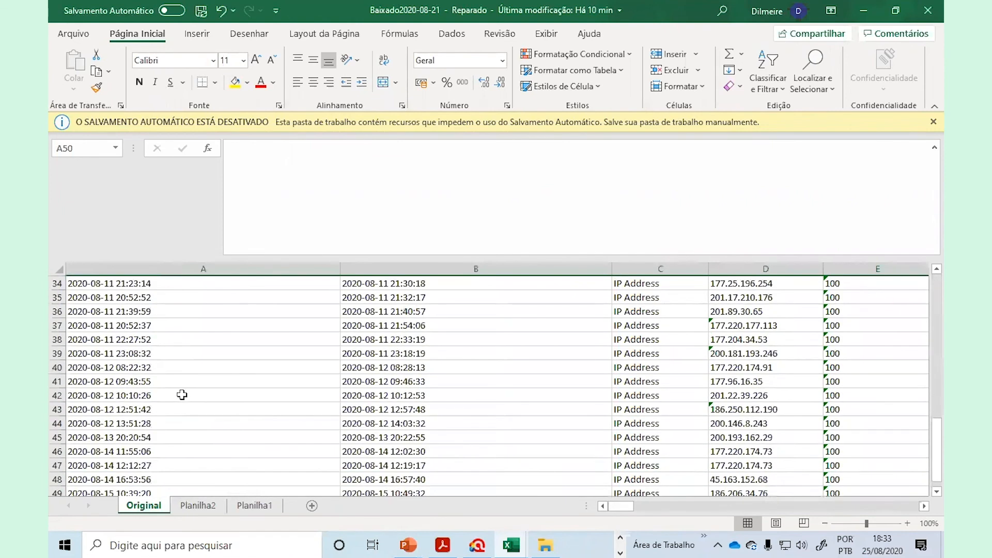
scroll(182, 397, down, 2)
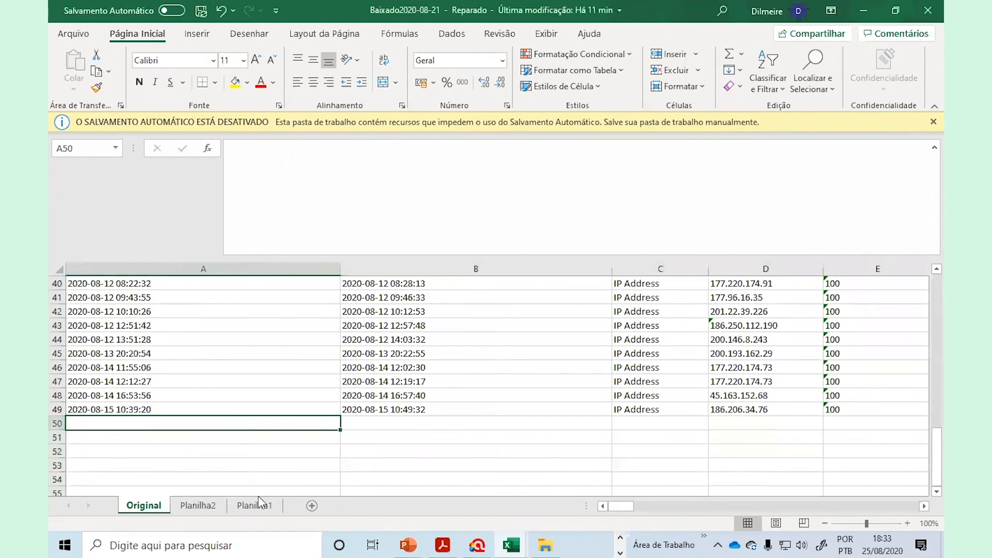
click(259, 504)
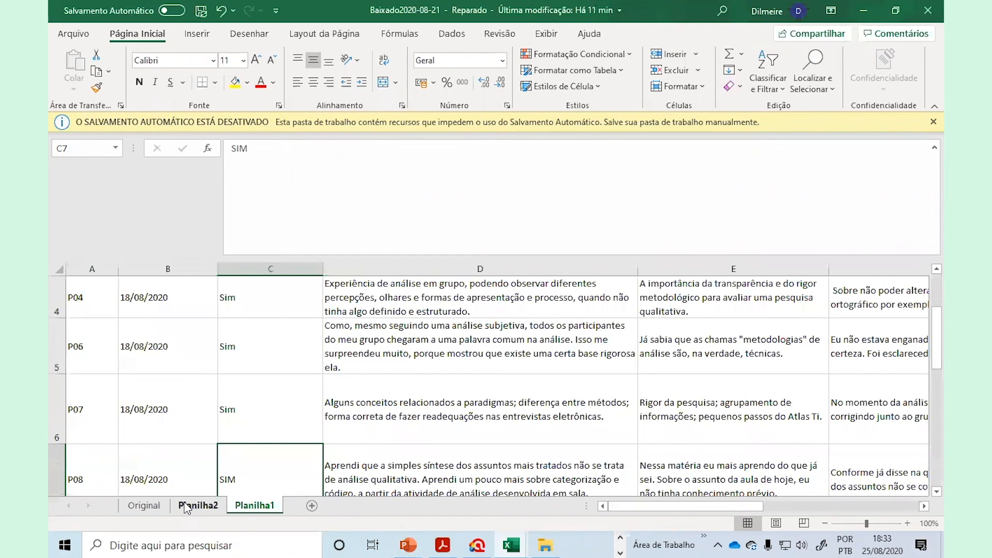
Widen column N on Planilha2 and check the first row's cells from T1 back through column N
click(209, 509)
drag(245, 272, 266, 272)
click(495, 282)
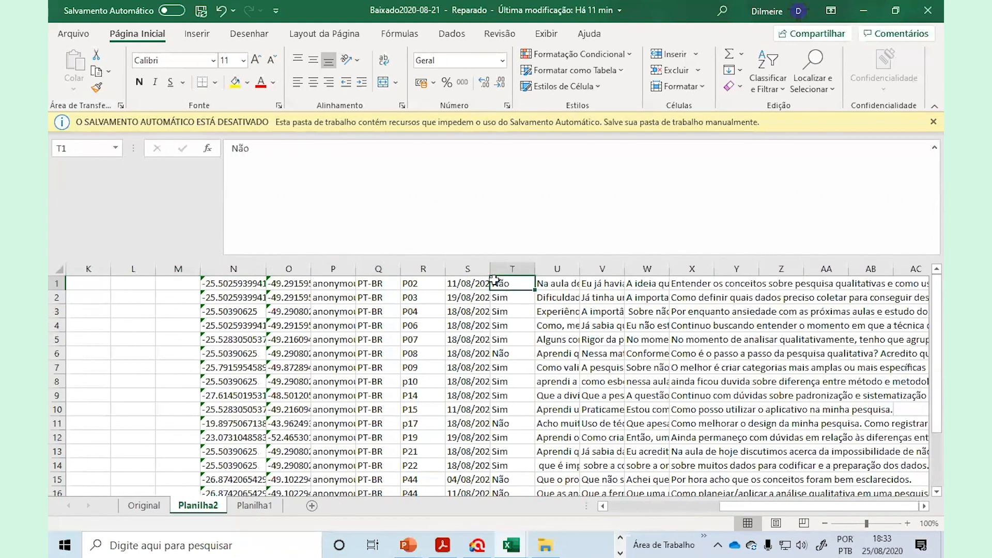
key(Left)
key(Left)
key(Left)
key(Left)
key(Left)
key(Left)
key(Left)
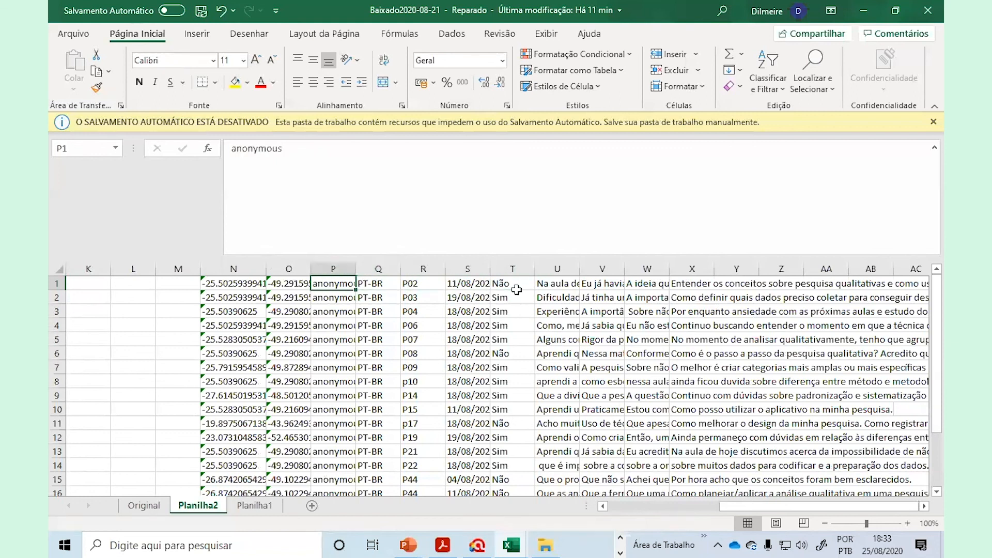
key(Right)
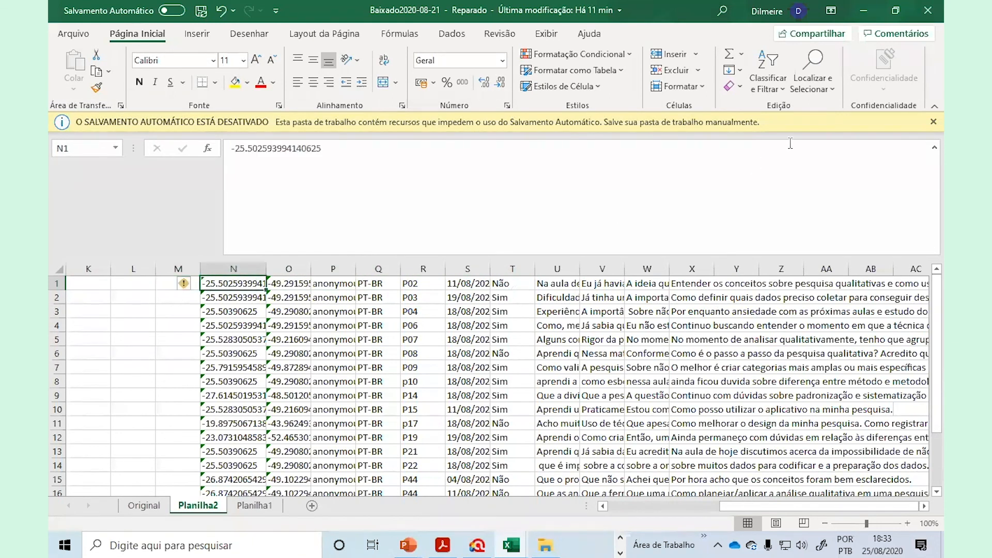